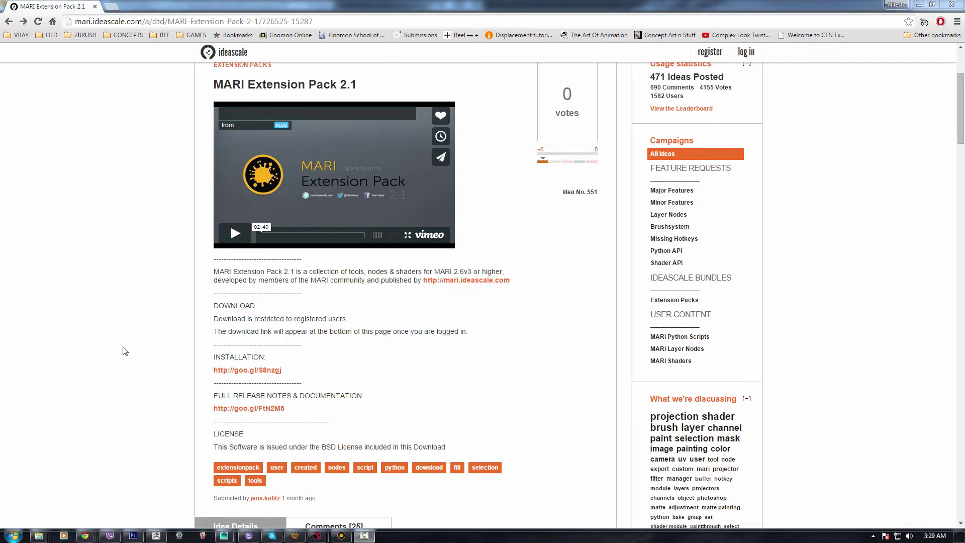
# Step: Review the MARI Extension Pack 2.1 page, including its description, download, installation and license sections
pyautogui.scroll(1, 148, 327)
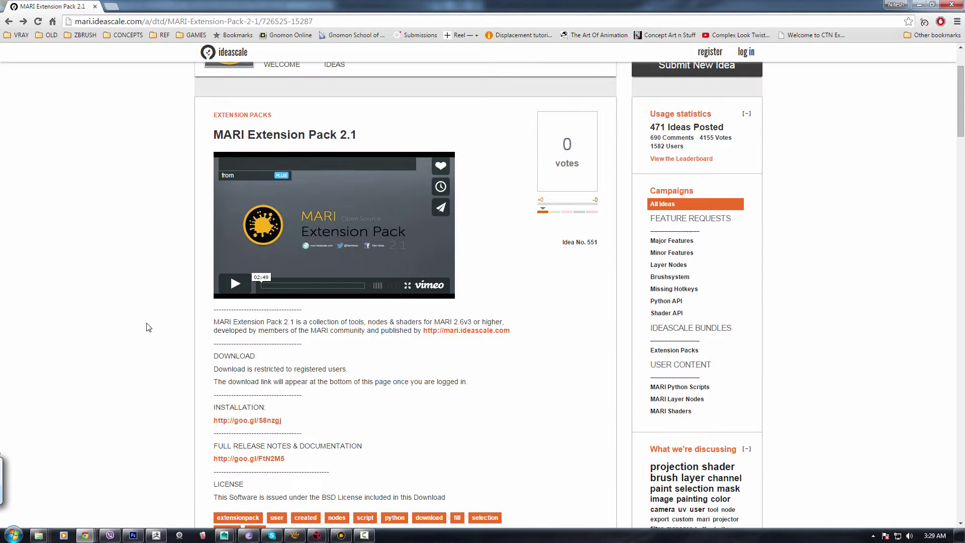
pyautogui.scroll(2, 159, 262)
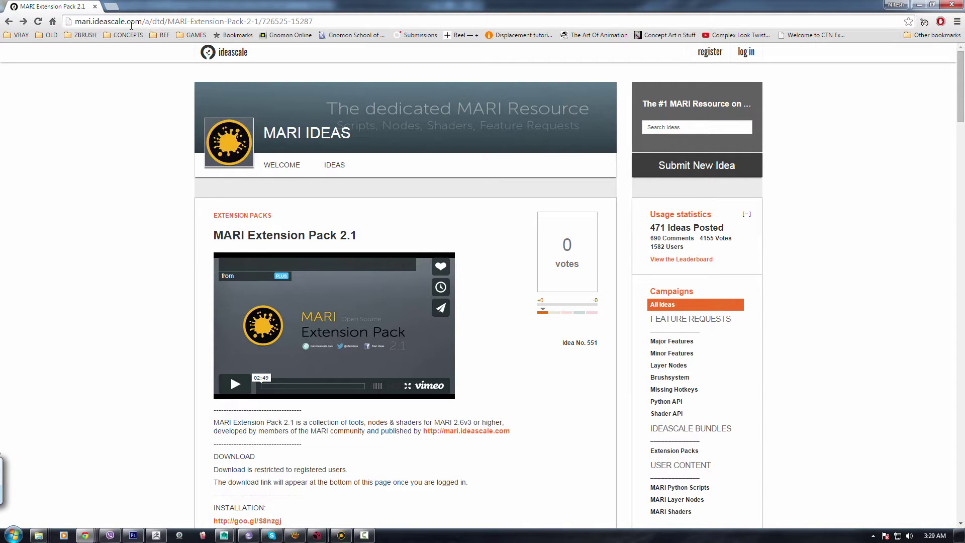
pyautogui.scroll(-1, 181, 241)
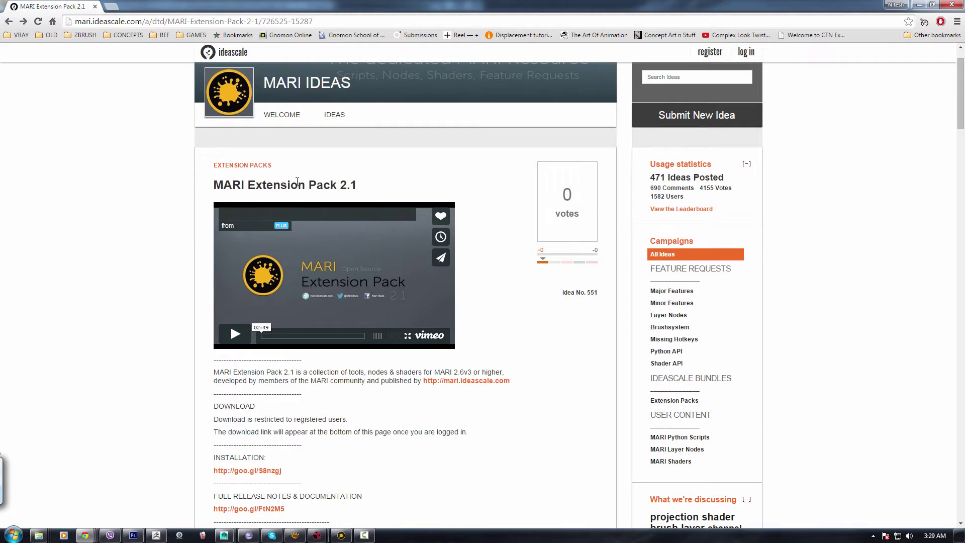
pyautogui.scroll(-2, 196, 221)
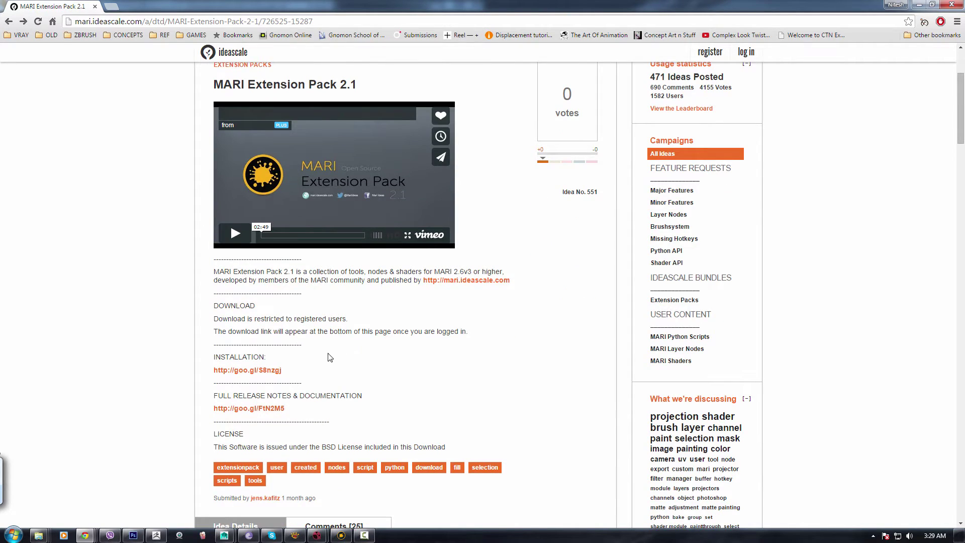
pyautogui.scroll(2, 324, 347)
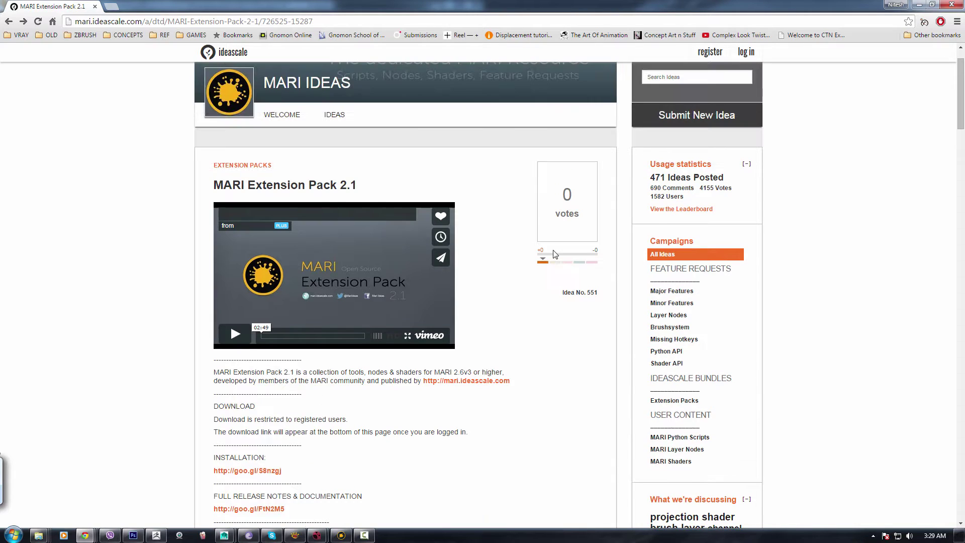
pyautogui.scroll(-2, 504, 221)
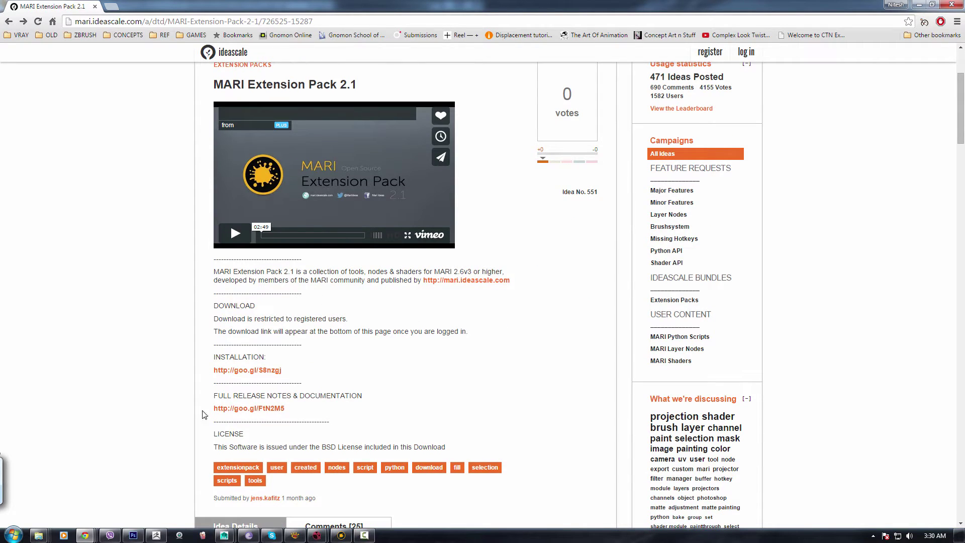
pyautogui.scroll(-1, 204, 414)
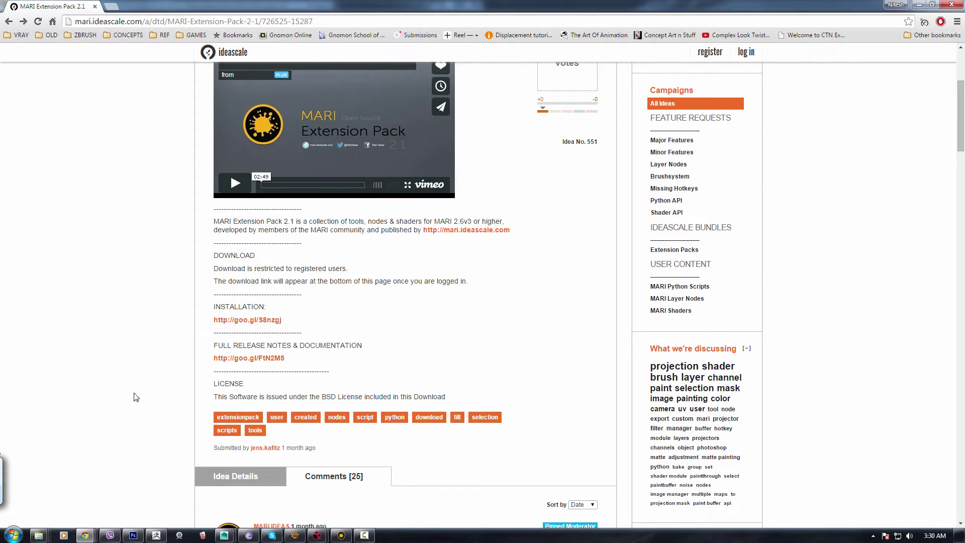
# Step: Open the MARIExtensionPack_v2.1_Mari2.6v3 archive from the mari folder in Character_Texturing
pyautogui.click(13, 535)
pyautogui.click(38, 535)
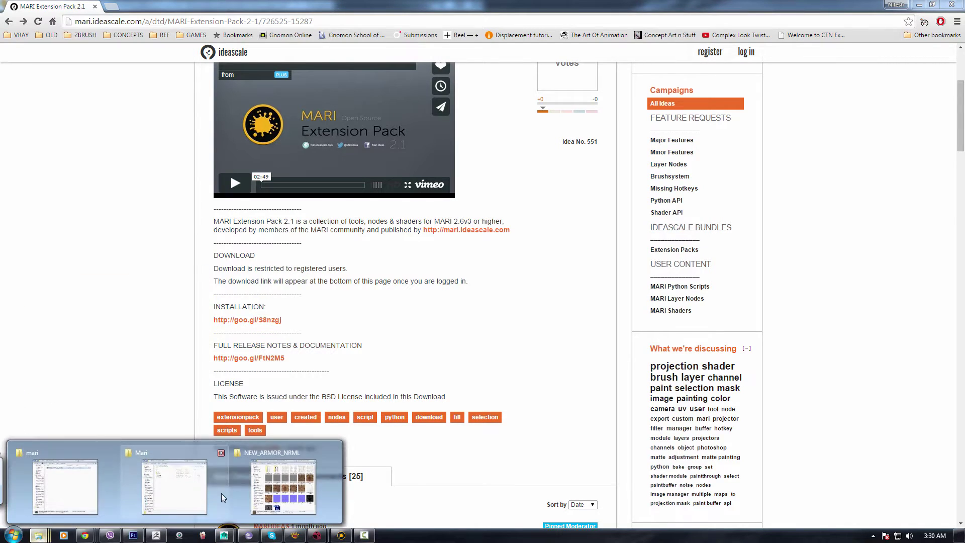
pyautogui.moveTo(95, 478)
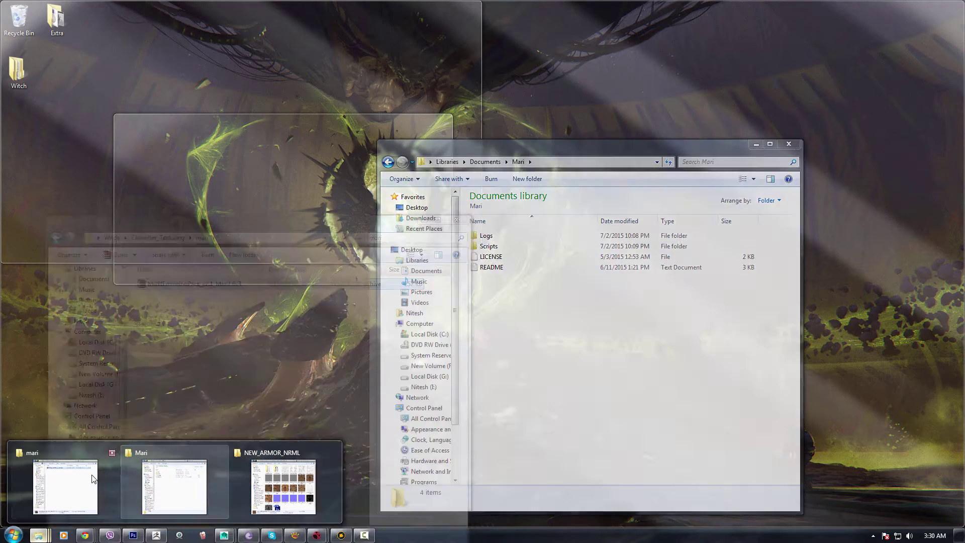
pyautogui.click(65, 485)
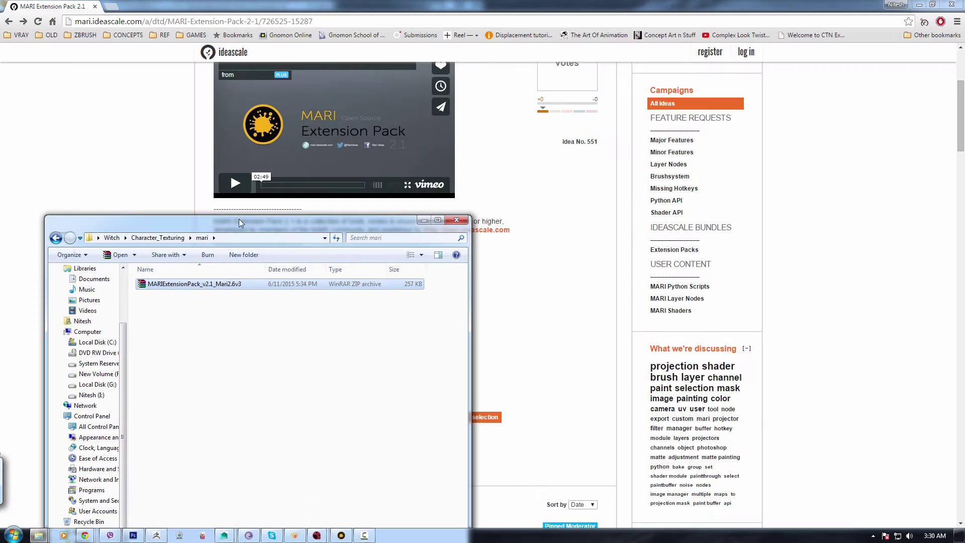
pyautogui.moveTo(239, 219); pyautogui.dragTo(310, 173)
pyautogui.doubleClick(263, 241)
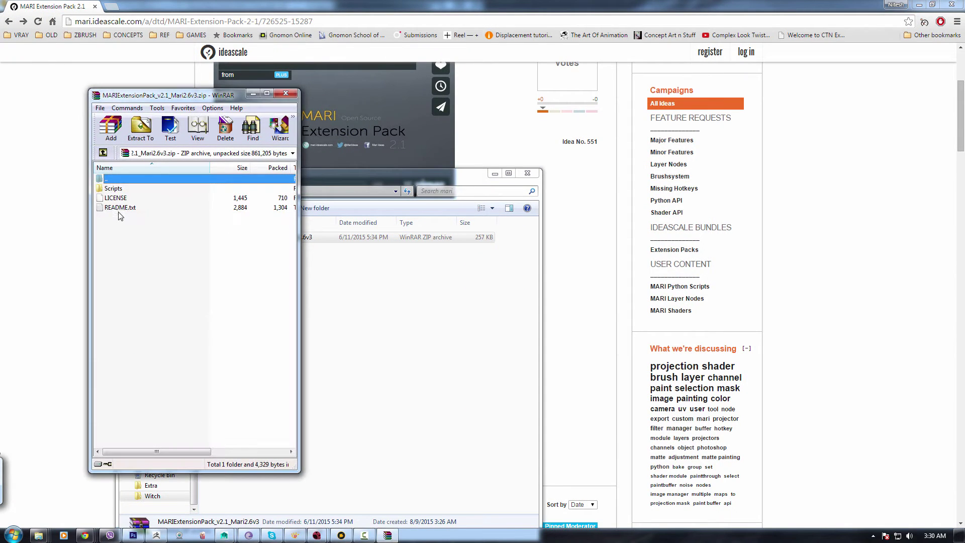
# Step: Select Scripts, LICENSE and README.txt in the archive and compare them with the contents of the Documents Mari folder
pyautogui.moveTo(123, 230); pyautogui.dragTo(113, 199)
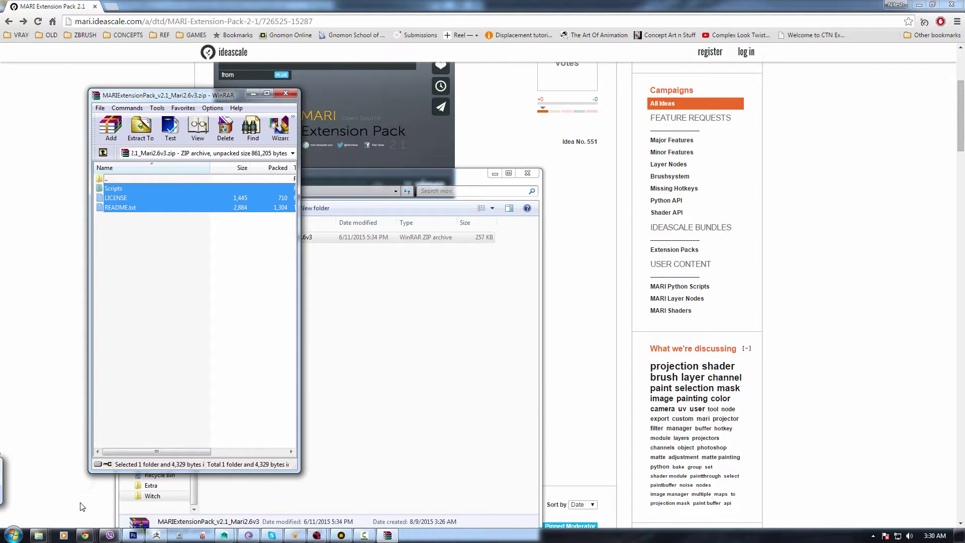
pyautogui.moveTo(40, 534)
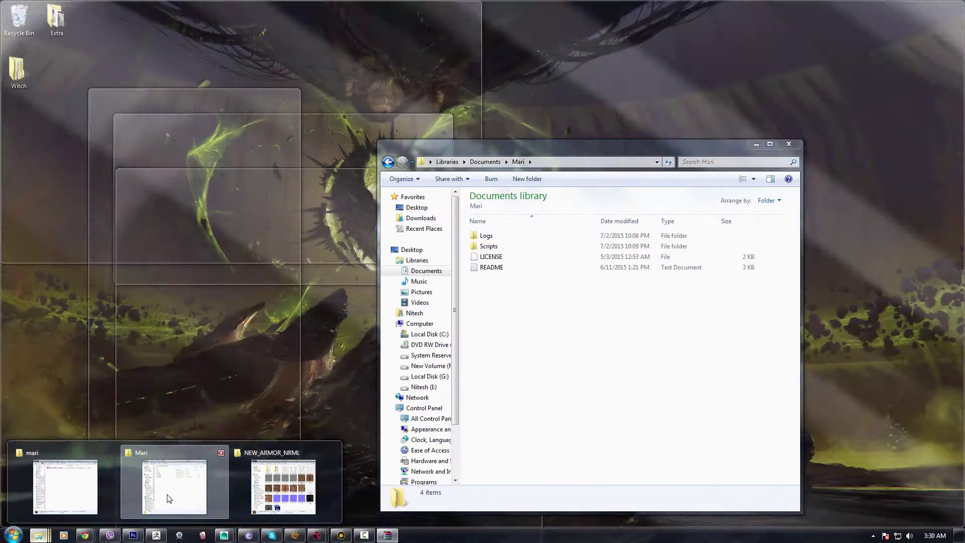
pyautogui.click(173, 497)
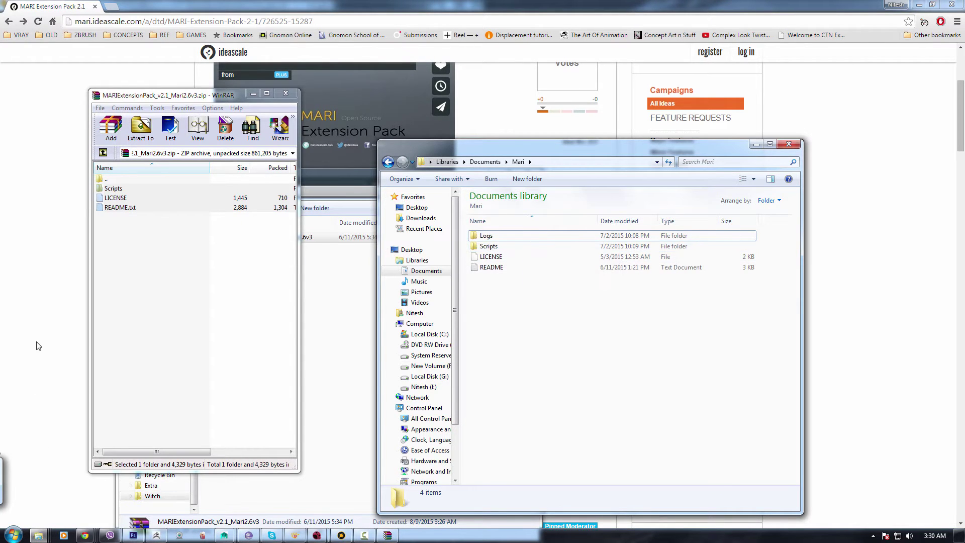
pyautogui.click(37, 324)
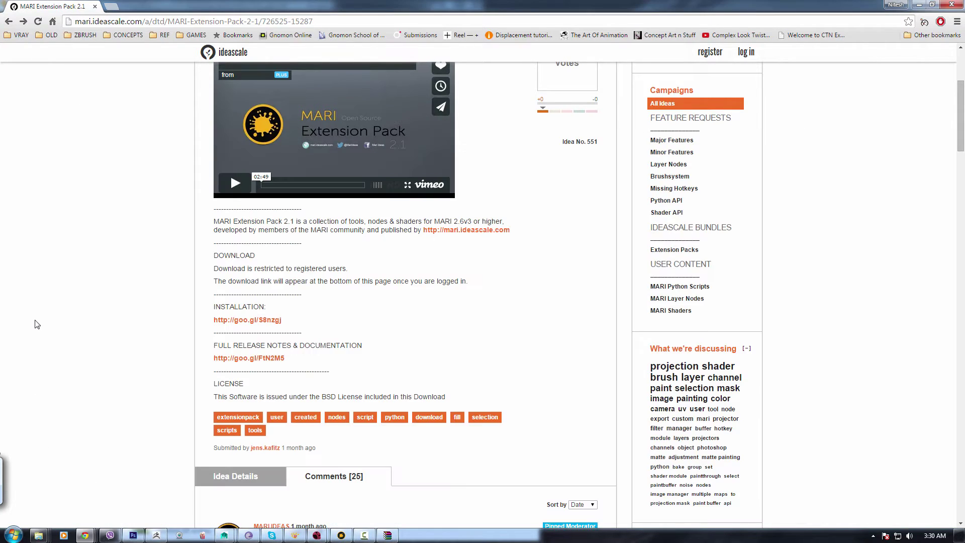
# Step: Switch to Mari and examine the textured armor1 model
pyautogui.click(341, 535)
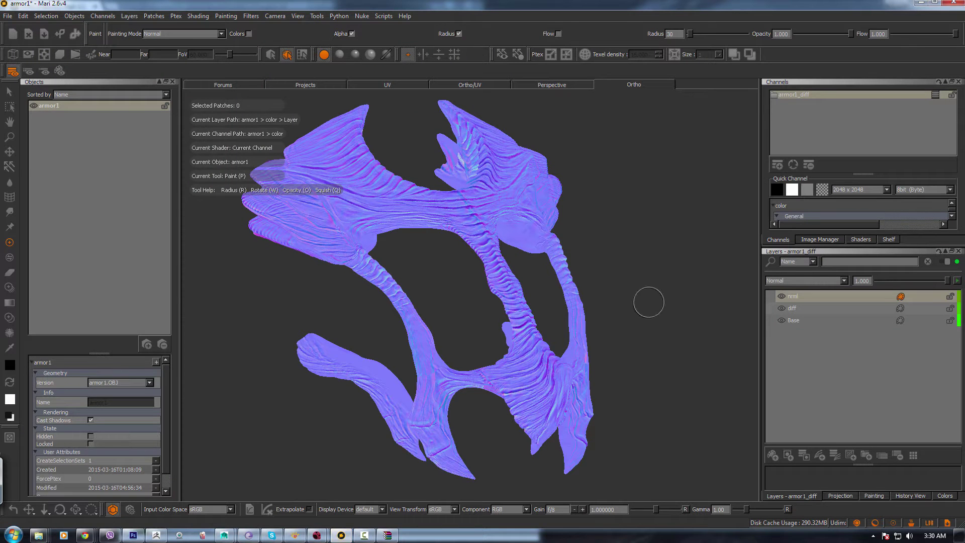
pyautogui.scroll(-2, 646, 299)
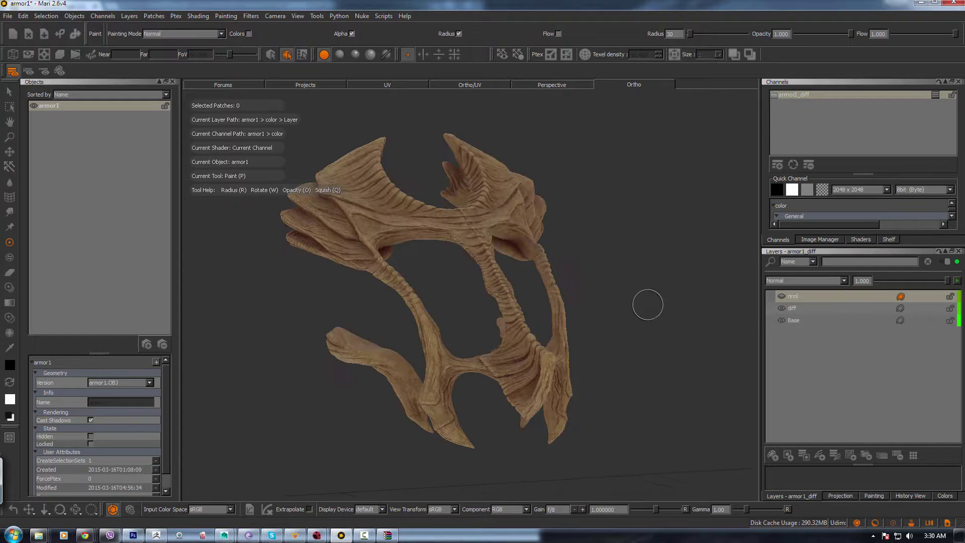
pyautogui.scroll(2, 647, 301)
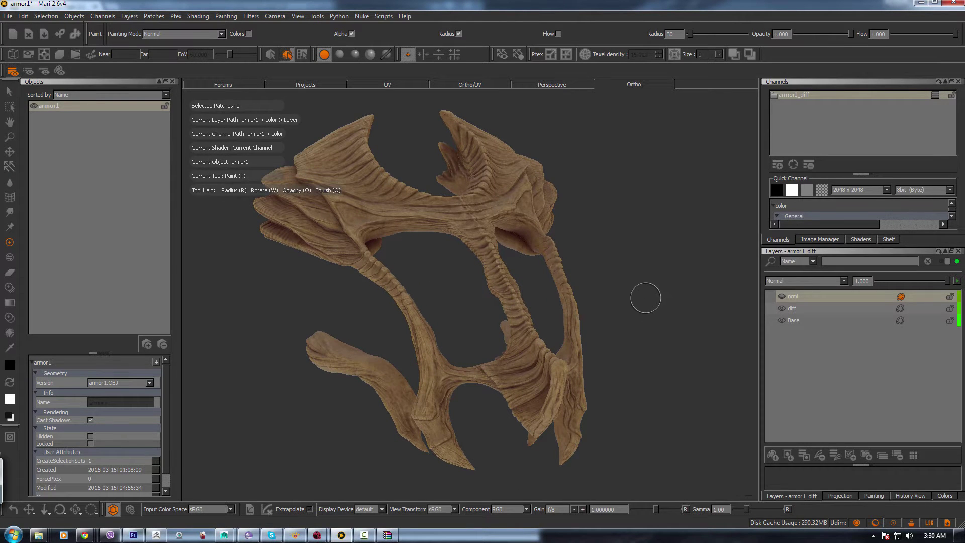
pyautogui.moveTo(627, 304); pyautogui.dragTo(629, 316, button='middle')
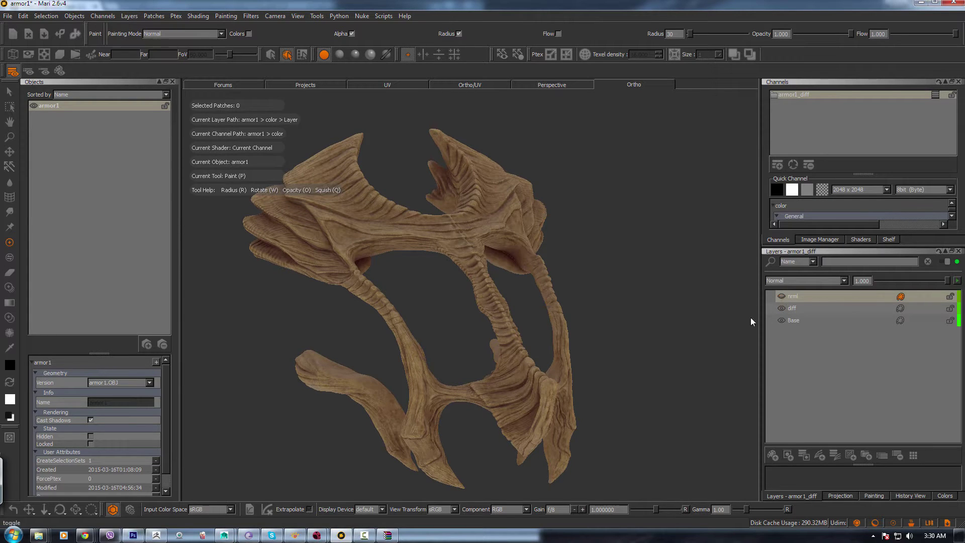
pyautogui.moveTo(680, 338); pyautogui.dragTo(768, 341, button='middle')
pyautogui.rightClick(802, 352)
pyautogui.moveTo(815, 367)
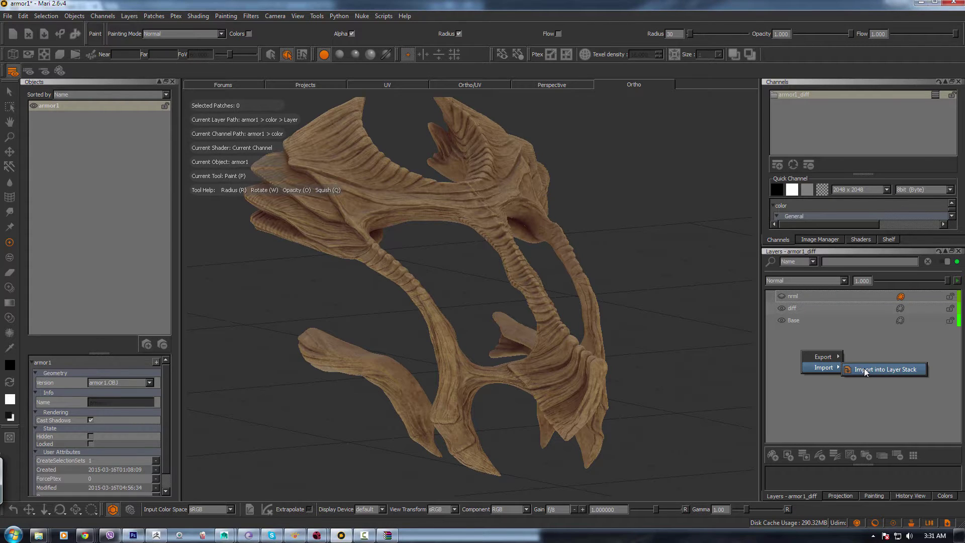
pyautogui.click(793, 301)
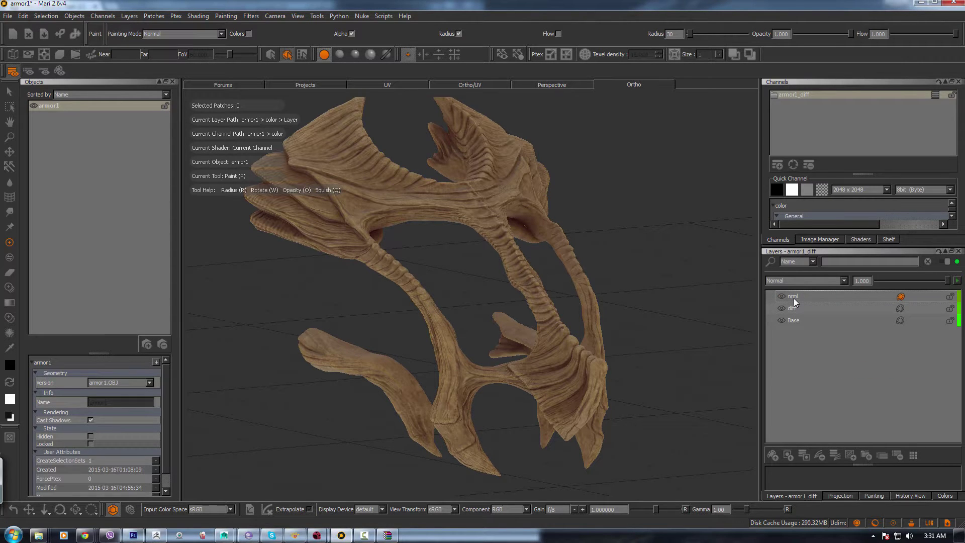
# Step: Add the custom Edge from Normal Map adjustment to the nrml layer
pyautogui.click(794, 301)
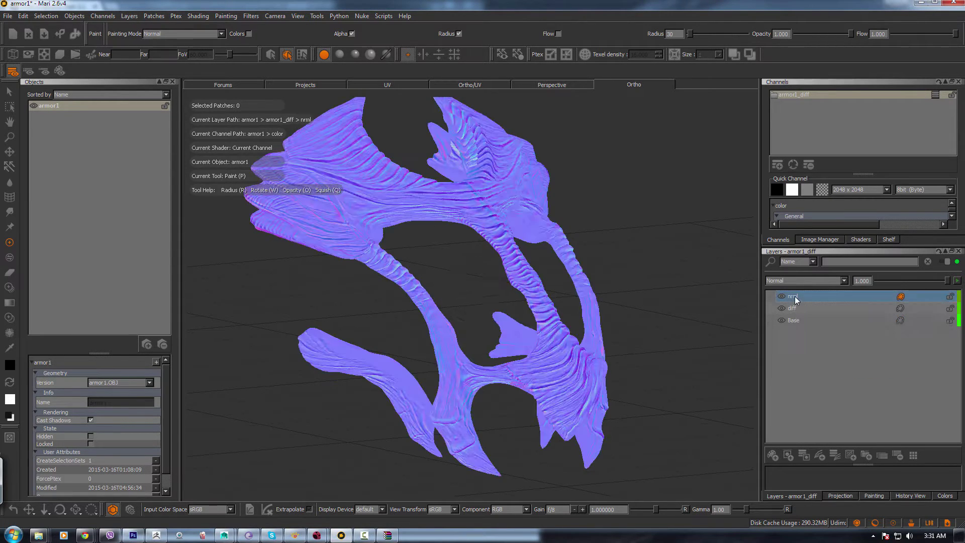
pyautogui.keyDown('alt'); pyautogui.moveTo(638, 334); pyautogui.dragTo(631, 331); pyautogui.keyUp('alt')
pyautogui.keyDown('alt'); pyautogui.moveTo(632, 331); pyautogui.dragTo(655, 331, button='middle'); pyautogui.keyUp('alt')
pyautogui.keyDown('alt'); pyautogui.moveTo(654, 332); pyautogui.dragTo(692, 357, button='right'); pyautogui.keyUp('alt')
pyautogui.keyDown('alt'); pyautogui.moveTo(697, 375); pyautogui.dragTo(672, 367); pyautogui.keyUp('alt')
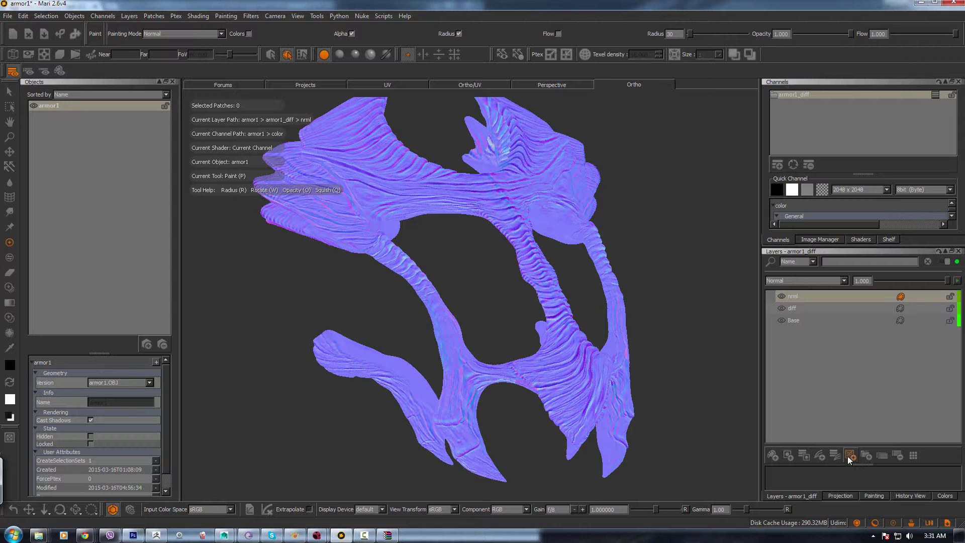
pyautogui.click(835, 456)
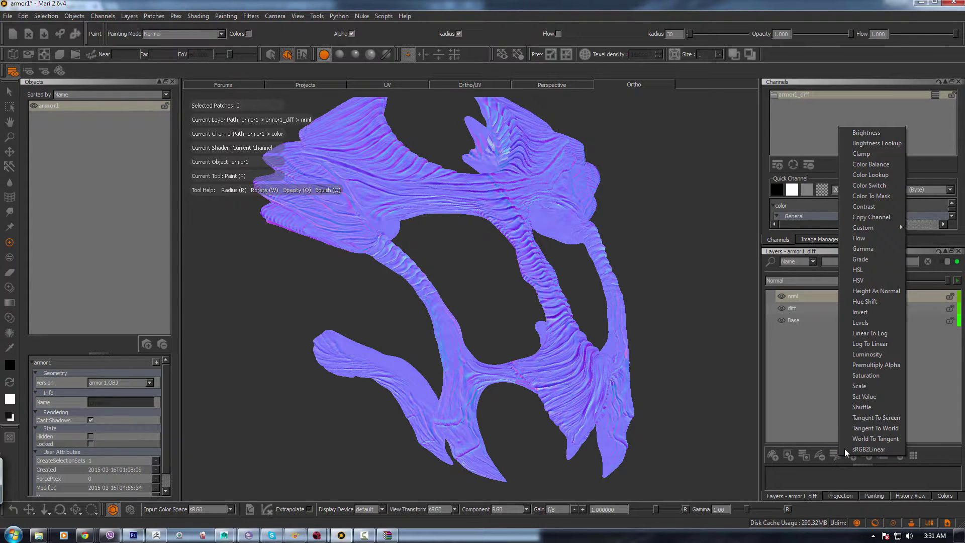
pyautogui.moveTo(884, 232)
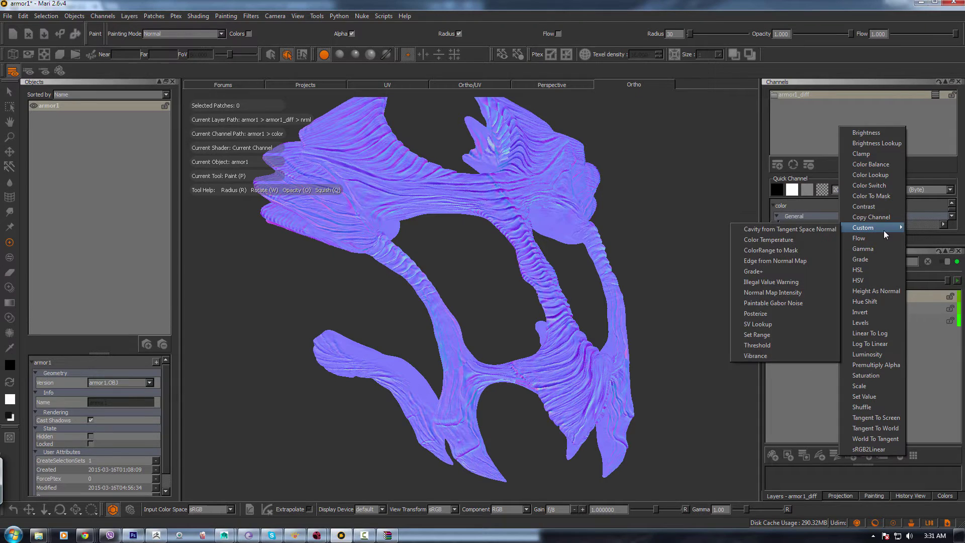
pyautogui.click(795, 261)
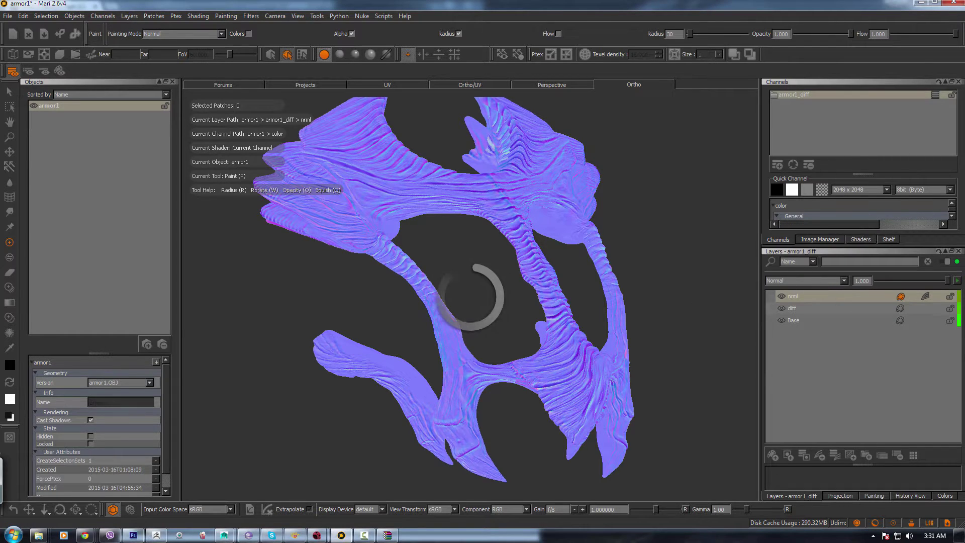
pyautogui.moveTo(666, 323)
pyautogui.keyDown('alt'); pyautogui.mouseDown(button='right')
pyautogui.moveTo(658, 326)
pyautogui.moveTo(671, 325)
pyautogui.mouseUp(button='right'); pyautogui.keyUp('alt')
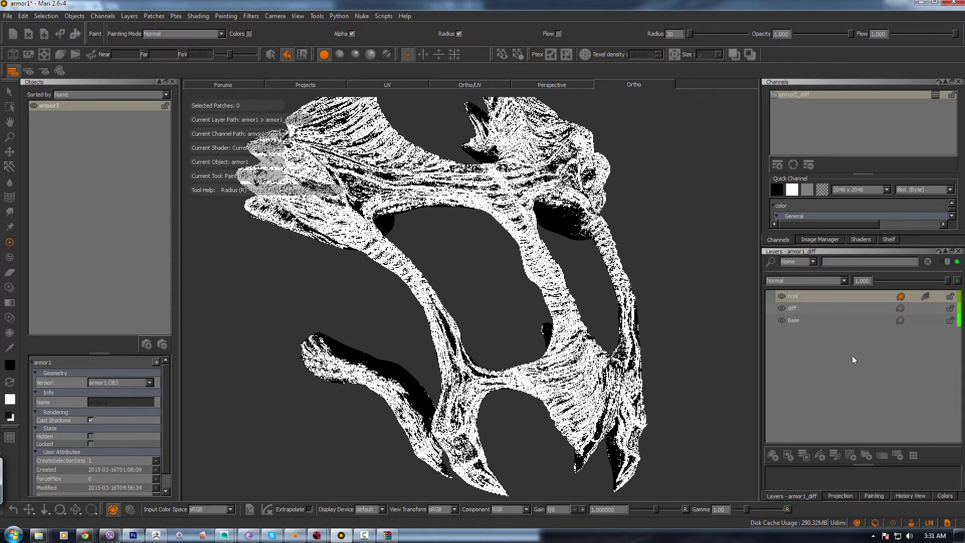
# Step: Open the nrml layer's adjustment stack and show the settings of the Edge from Normal Map adjustment
pyautogui.click(925, 296)
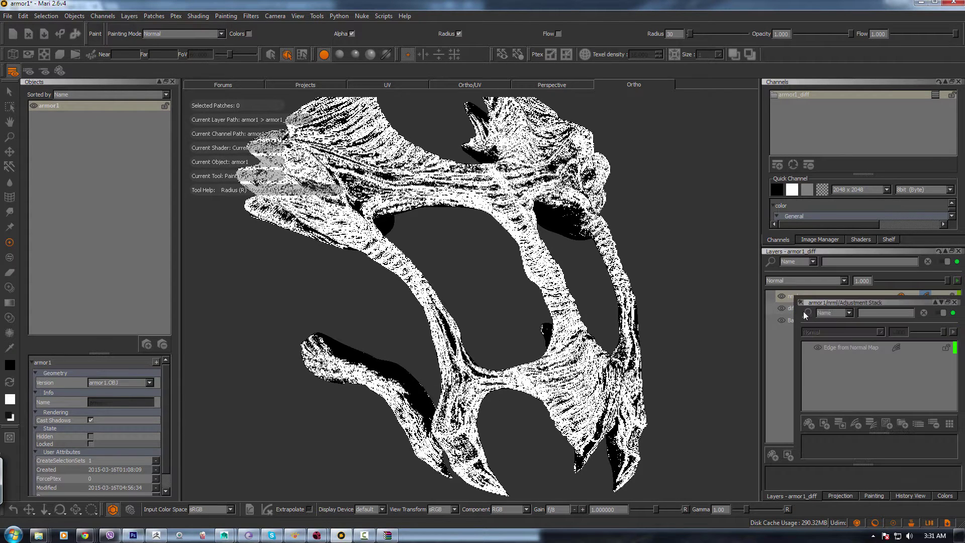
pyautogui.moveTo(846, 304); pyautogui.dragTo(712, 230)
pyautogui.click(716, 274)
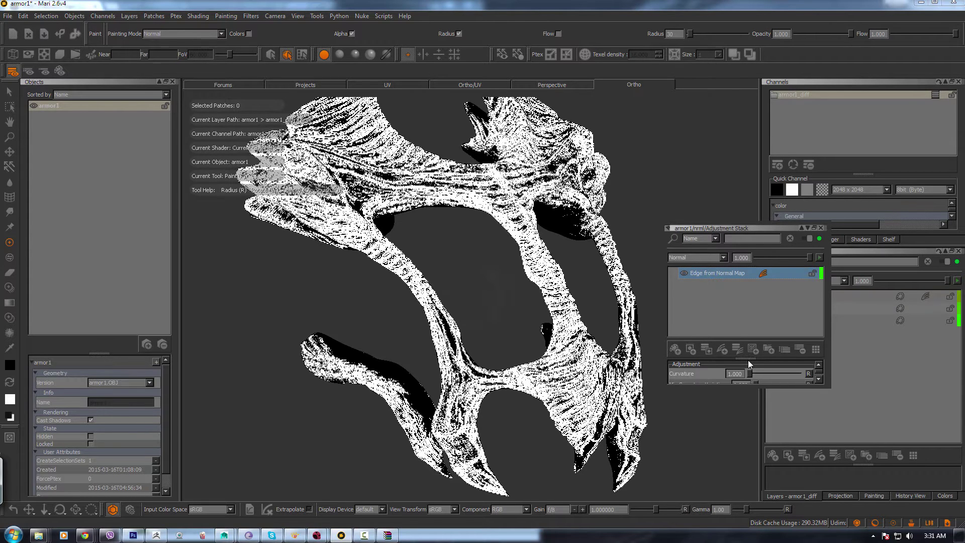
pyautogui.moveTo(748, 360); pyautogui.dragTo(756, 309)
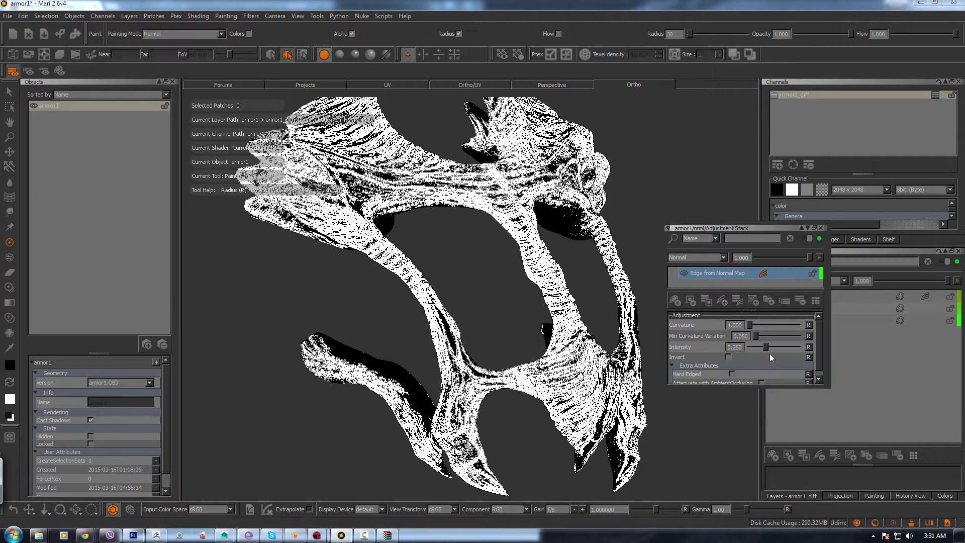
# Step: Set the Edge from Normal Map adjustment's Curvature to 0.003 and its Intensity to 0.491
pyautogui.moveTo(766, 347); pyautogui.dragTo(755, 350)
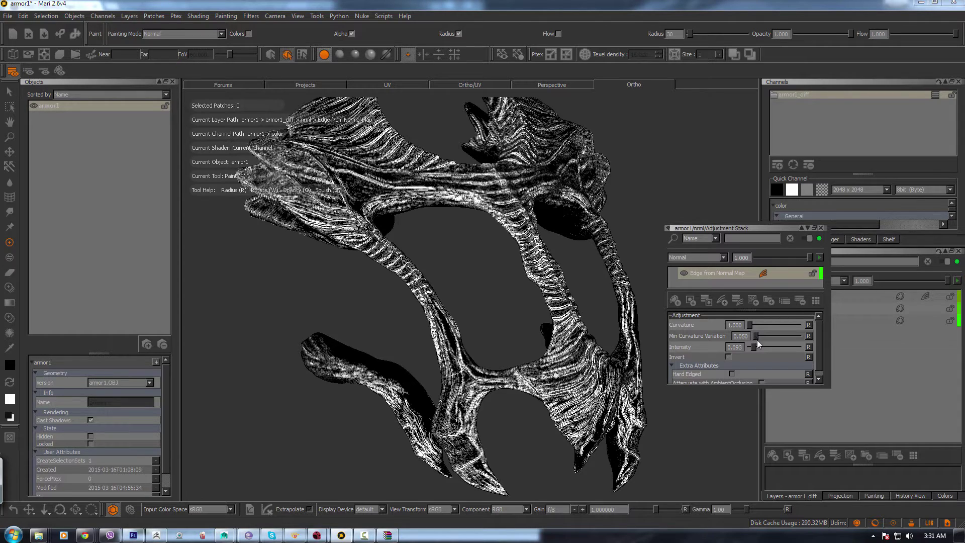
pyautogui.click(752, 326)
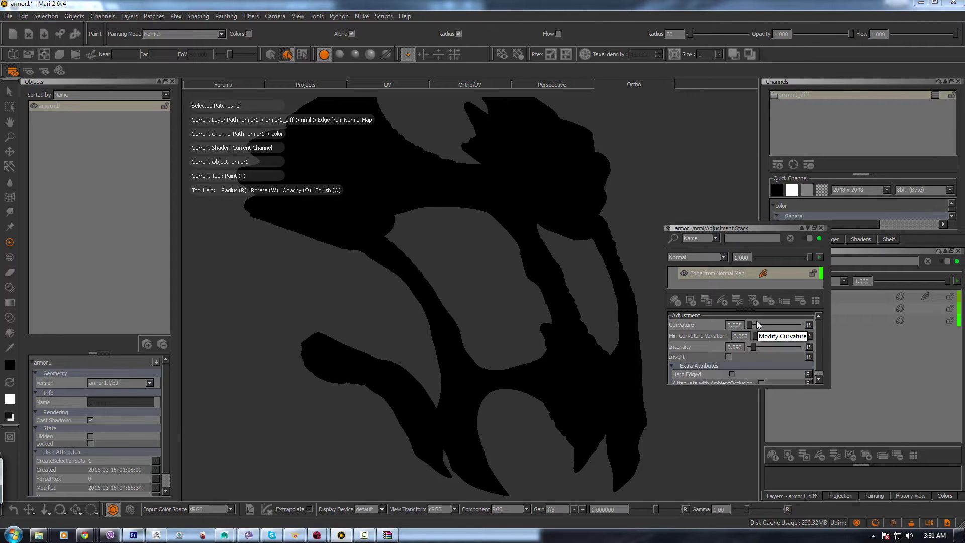
pyautogui.moveTo(754, 347); pyautogui.dragTo(767, 355)
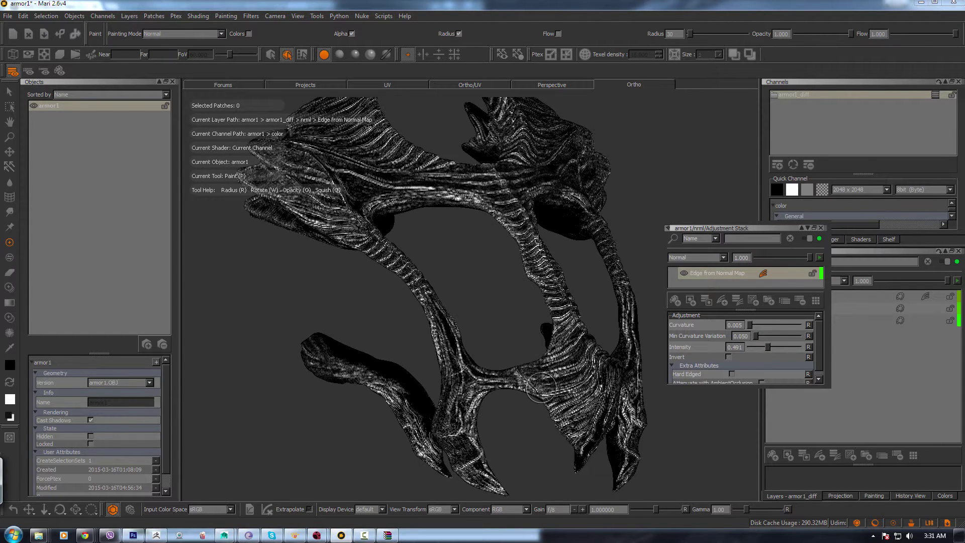
# Step: Examine the extracted edge detail up close across the armor's spikes, ridges and connecting struts
pyautogui.keyDown('alt'); pyautogui.moveTo(552, 382); pyautogui.dragTo(594, 446, button='right'); pyautogui.keyUp('alt')
pyautogui.moveTo(390, 352)
pyautogui.keyDown('alt'); pyautogui.mouseDown(button='middle')
pyautogui.moveTo(478, 413)
pyautogui.moveTo(508, 453)
pyautogui.mouseUp(button='middle'); pyautogui.keyUp('alt')
pyautogui.moveTo(507, 452)
pyautogui.keyDown('alt'); pyautogui.mouseDown(button='right')
pyautogui.moveTo(502, 356)
pyautogui.moveTo(495, 384)
pyautogui.mouseUp(button='right'); pyautogui.keyUp('alt')
pyautogui.scroll(5, 502, 356)
pyautogui.keyDown('alt'); pyautogui.moveTo(495, 385); pyautogui.dragTo(556, 379, button='middle'); pyautogui.keyUp('alt')
pyautogui.keyDown('alt'); pyautogui.moveTo(556, 379); pyautogui.dragTo(522, 365); pyautogui.keyUp('alt')
pyautogui.scroll(5, 521, 361)
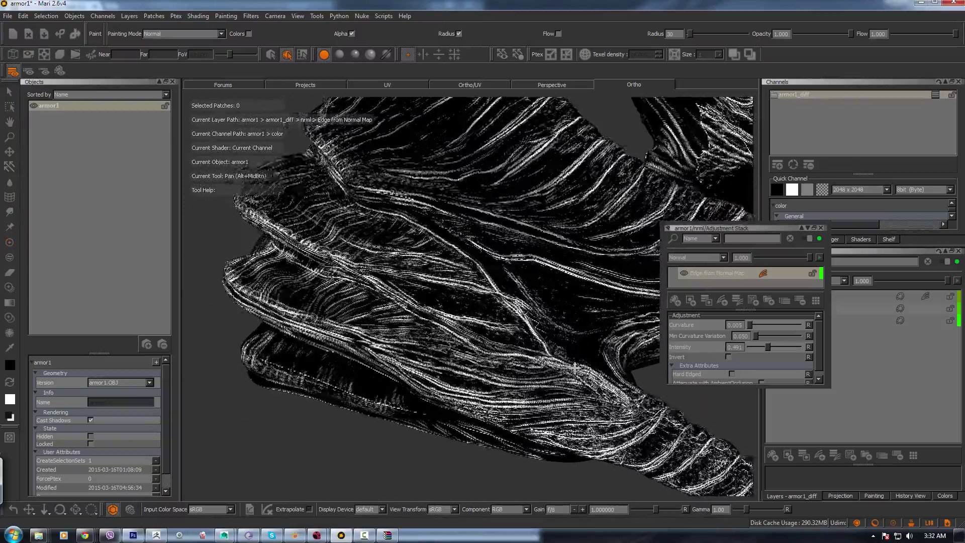
pyautogui.keyDown('alt'); pyautogui.moveTo(563, 354); pyautogui.dragTo(487, 338, button='right'); pyautogui.keyUp('alt')
pyautogui.keyDown('alt'); pyautogui.moveTo(487, 338); pyautogui.dragTo(428, 354, button='middle'); pyautogui.keyUp('alt')
pyautogui.keyDown('alt'); pyautogui.moveTo(428, 353); pyautogui.dragTo(452, 390); pyautogui.keyUp('alt')
pyautogui.keyDown('alt'); pyautogui.moveTo(453, 389); pyautogui.dragTo(548, 397, button='right'); pyautogui.keyUp('alt')
pyautogui.keyDown('alt'); pyautogui.moveTo(281, 391); pyautogui.dragTo(312, 382, button='middle'); pyautogui.keyUp('alt')
pyautogui.keyDown('alt'); pyautogui.moveTo(472, 376); pyautogui.dragTo(489, 366); pyautogui.keyUp('alt')
pyautogui.keyDown('alt'); pyautogui.moveTo(488, 365); pyautogui.dragTo(369, 271, button='right'); pyautogui.keyUp('alt')
pyautogui.keyDown('alt'); pyautogui.moveTo(368, 256); pyautogui.dragTo(367, 244, button='middle'); pyautogui.keyUp('alt')
pyautogui.scroll(3, 484, 323)
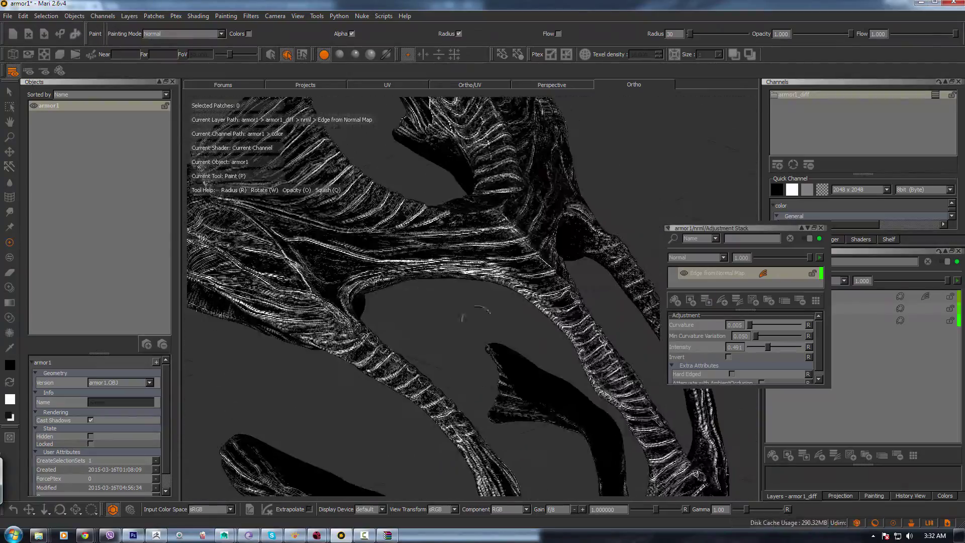
# Step: Examine the extracted edge detail on the armor's lower spikes, connecting strut and ridged end piece
pyautogui.keyDown('alt'); pyautogui.moveTo(499, 352); pyautogui.dragTo(575, 375, button='middle'); pyautogui.keyUp('alt')
pyautogui.keyDown('alt'); pyautogui.moveTo(575, 375); pyautogui.dragTo(511, 360, button='right'); pyautogui.keyUp('alt')
pyautogui.keyDown('alt'); pyautogui.moveTo(511, 360); pyautogui.dragTo(454, 274, button='middle'); pyautogui.keyUp('alt')
pyautogui.keyDown('alt'); pyautogui.moveTo(455, 273); pyautogui.dragTo(479, 309, button='right'); pyautogui.keyUp('alt')
pyautogui.keyDown('alt'); pyautogui.moveTo(479, 309); pyautogui.dragTo(413, 258, button='middle'); pyautogui.keyUp('alt')
pyautogui.keyDown('alt'); pyautogui.moveTo(414, 259); pyautogui.dragTo(533, 342, button='right'); pyautogui.keyUp('alt')
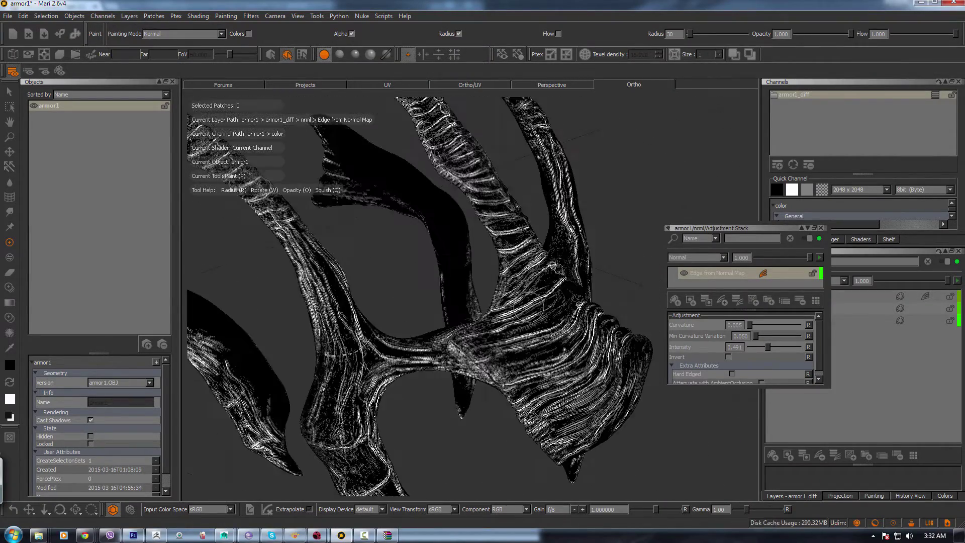
pyautogui.keyDown('alt'); pyautogui.moveTo(533, 342); pyautogui.dragTo(562, 307); pyautogui.keyUp('alt')
pyautogui.keyDown('alt'); pyautogui.moveTo(562, 307); pyautogui.dragTo(500, 317, button='middle'); pyautogui.keyUp('alt')
pyautogui.keyDown('alt'); pyautogui.moveTo(501, 316); pyautogui.dragTo(568, 355, button='right'); pyautogui.keyUp('alt')
pyautogui.keyDown('alt'); pyautogui.moveTo(568, 355); pyautogui.dragTo(507, 354, button='middle'); pyautogui.keyUp('alt')
pyautogui.keyDown('alt'); pyautogui.moveTo(507, 354); pyautogui.dragTo(545, 362, button='right'); pyautogui.keyUp('alt')
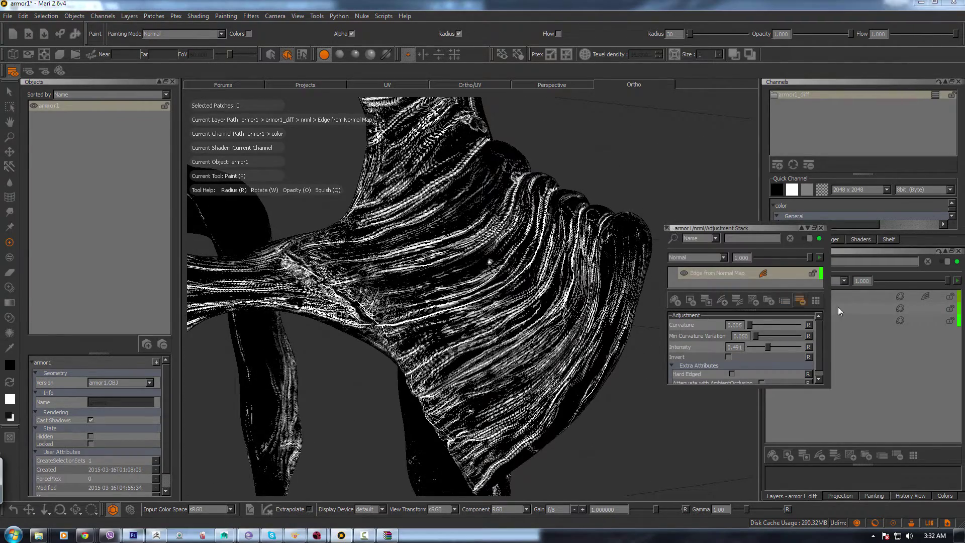
# Step: Merge the nrml layer so its Edge from Normal Map adjustment is baked into a plain paint layer
pyautogui.click(854, 298)
pyautogui.rightClick(854, 299)
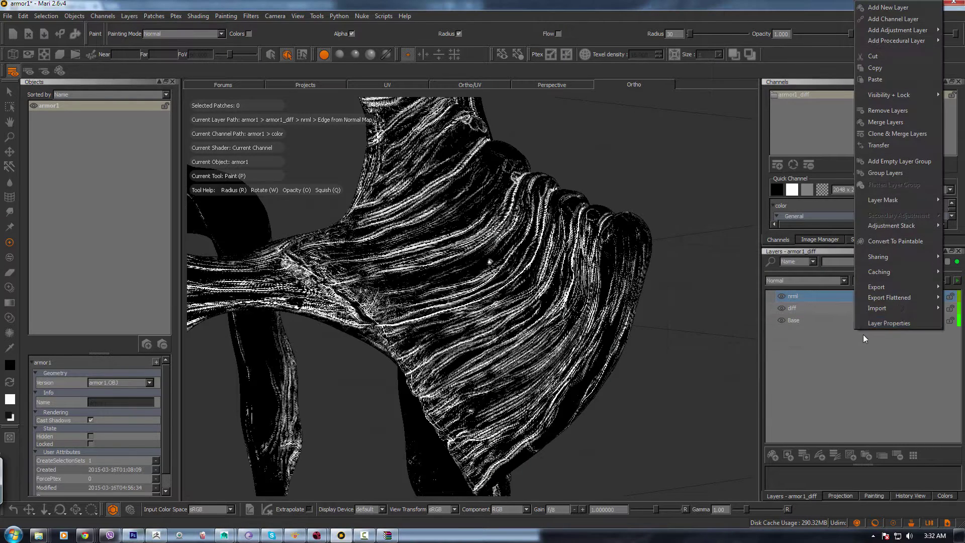
pyautogui.click(885, 122)
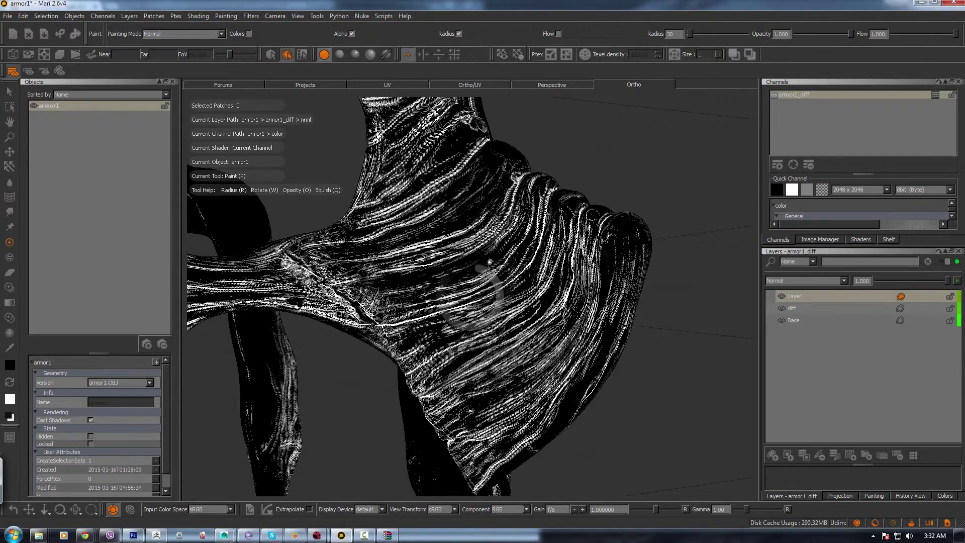
# Step: Inspect the baked edge map across the armor's ridges, arms and spike tips
pyautogui.keyDown('alt'); pyautogui.moveTo(719, 268); pyautogui.dragTo(578, 286, button='right'); pyautogui.keyUp('alt')
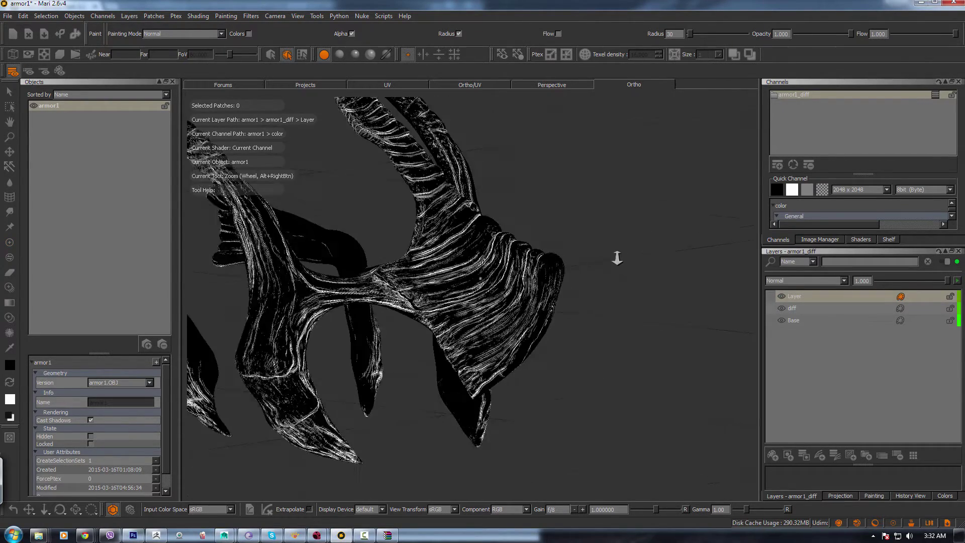
pyautogui.keyDown('alt'); pyautogui.moveTo(578, 297); pyautogui.dragTo(799, 364, button='middle'); pyautogui.keyUp('alt')
pyautogui.keyDown('alt'); pyautogui.moveTo(541, 299); pyautogui.dragTo(558, 359, button='right'); pyautogui.keyUp('alt')
pyautogui.moveTo(558, 359)
pyautogui.keyDown('alt'); pyautogui.mouseDown(button='middle')
pyautogui.moveTo(602, 396)
pyautogui.moveTo(521, 286)
pyautogui.moveTo(532, 339)
pyautogui.moveTo(544, 317)
pyautogui.mouseUp(button='middle'); pyautogui.keyUp('alt')
pyautogui.keyDown('alt'); pyautogui.moveTo(704, 300); pyautogui.dragTo(517, 299, button='middle'); pyautogui.keyUp('alt')
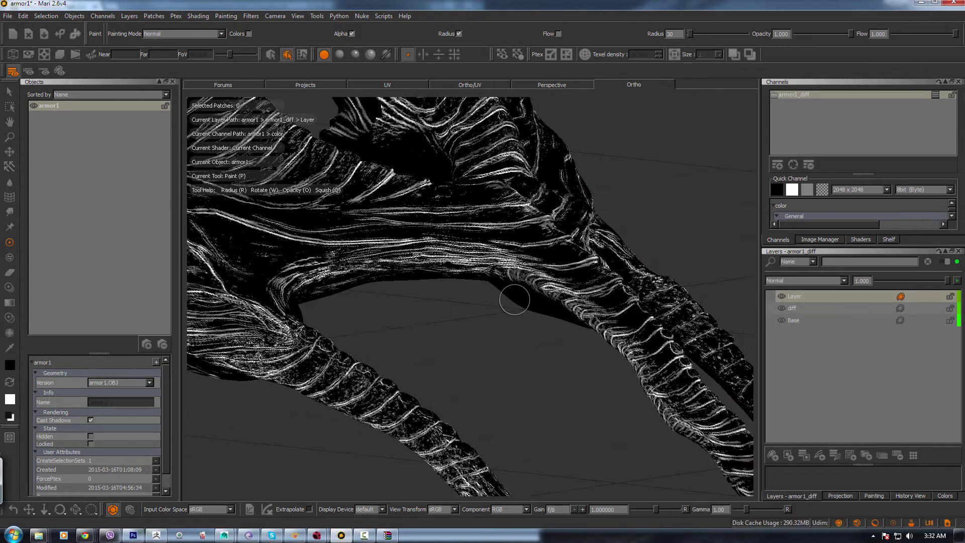
pyautogui.keyDown('alt'); pyautogui.moveTo(517, 300); pyautogui.dragTo(567, 344, button='right'); pyautogui.keyUp('alt')
pyautogui.keyDown('alt'); pyautogui.moveTo(566, 345); pyautogui.dragTo(563, 267, button='middle'); pyautogui.keyUp('alt')
pyautogui.keyDown('alt'); pyautogui.moveTo(562, 267); pyautogui.dragTo(537, 283, button='right'); pyautogui.keyUp('alt')
pyautogui.keyDown('alt'); pyautogui.moveTo(524, 301); pyautogui.dragTo(502, 244, button='middle'); pyautogui.keyUp('alt')
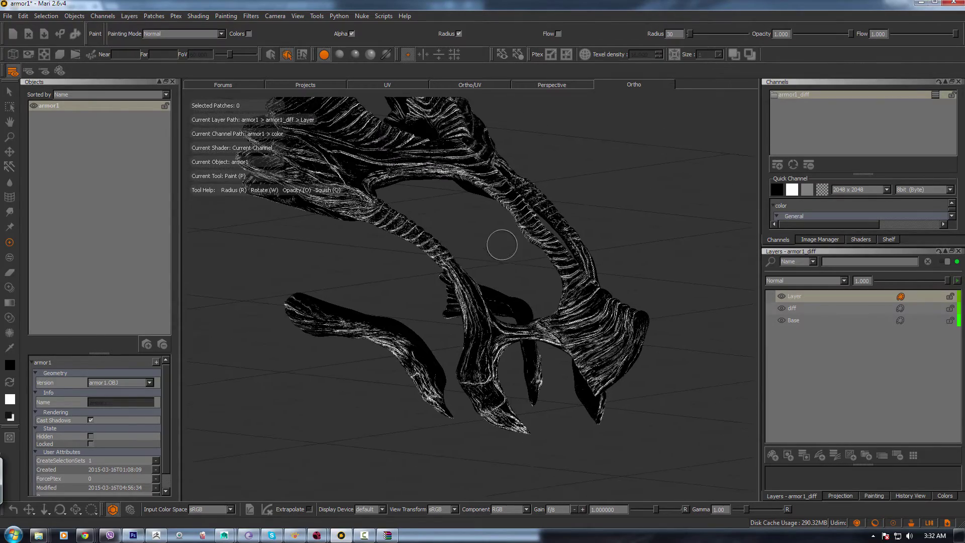
pyautogui.keyDown('alt'); pyautogui.moveTo(502, 244); pyautogui.dragTo(576, 341, button='right'); pyautogui.keyUp('alt')
pyautogui.keyDown('alt'); pyautogui.moveTo(576, 342); pyautogui.dragTo(565, 291, button='middle'); pyautogui.keyUp('alt')
# Step: Duplicate the diff layer and add an HSV adjustment to the copy
pyautogui.click(798, 308)
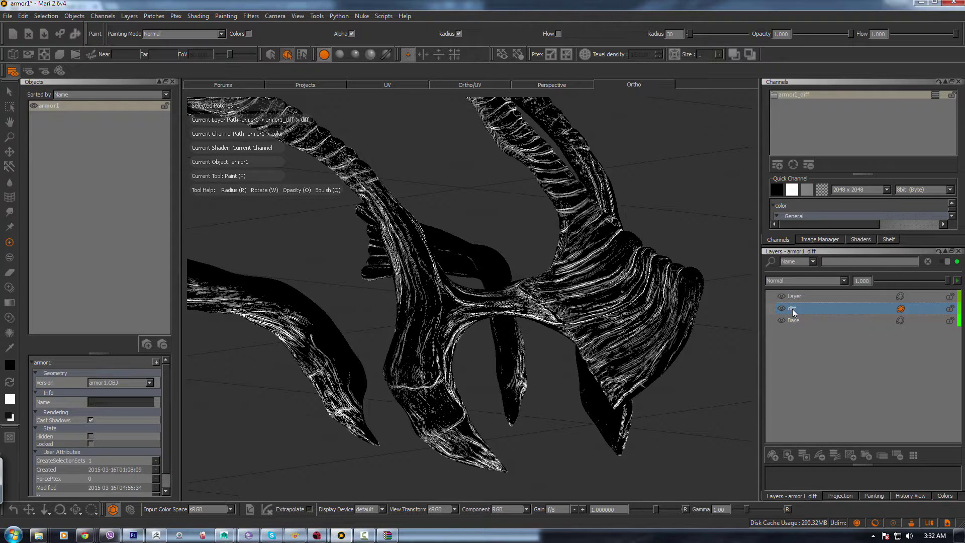
pyautogui.hotkey('ctrl', 'd')
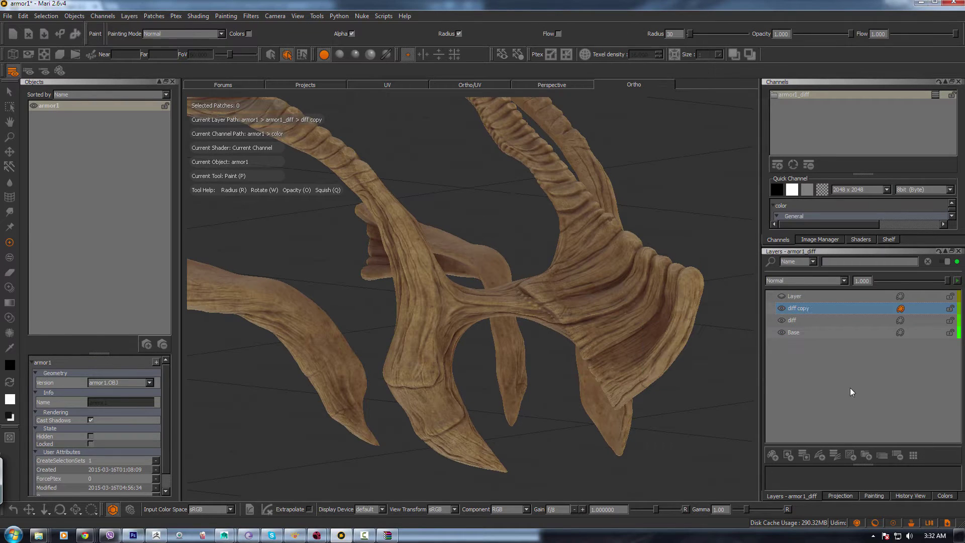
pyautogui.click(832, 457)
pyautogui.click(865, 279)
# Step: In the diff copy's HSV adjustment, set Saturation Scale to 1.182 and Value Scale to 0.636, and nudge Hue Shift slightly toward red
pyautogui.click(925, 310)
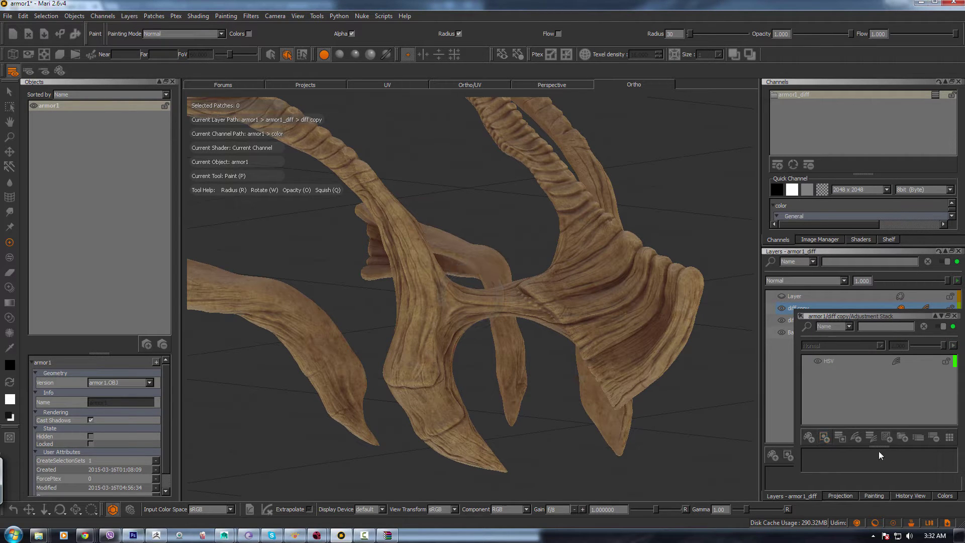
pyautogui.click(838, 363)
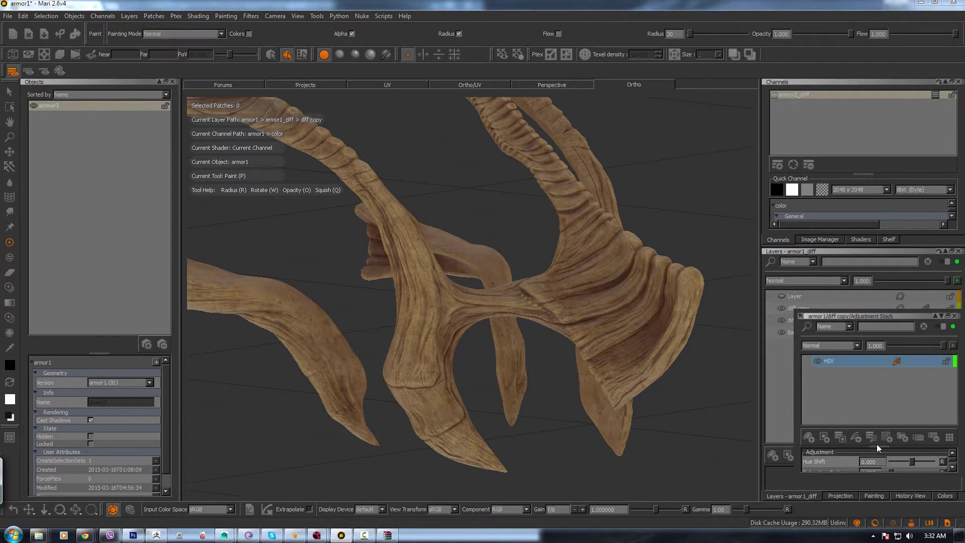
pyautogui.moveTo(866, 446); pyautogui.dragTo(878, 400)
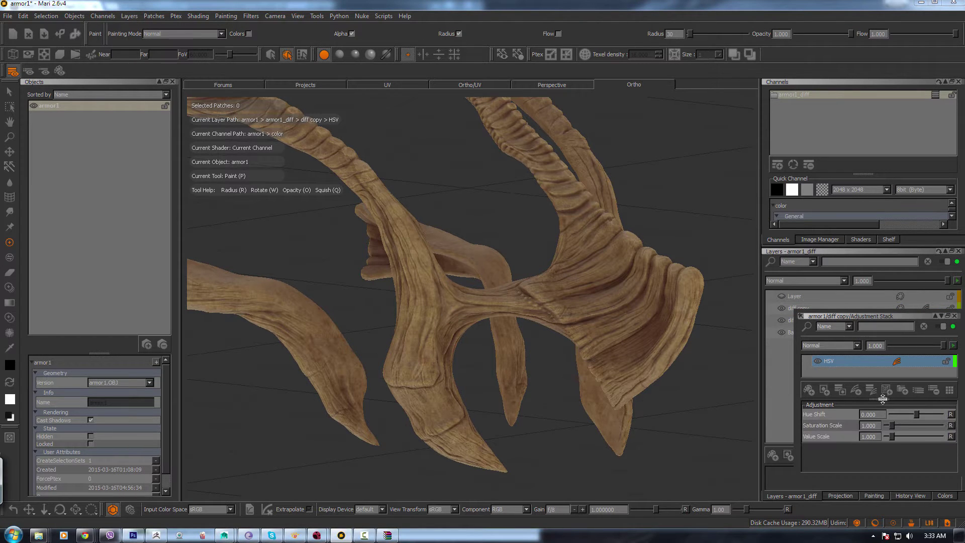
pyautogui.click(801, 316)
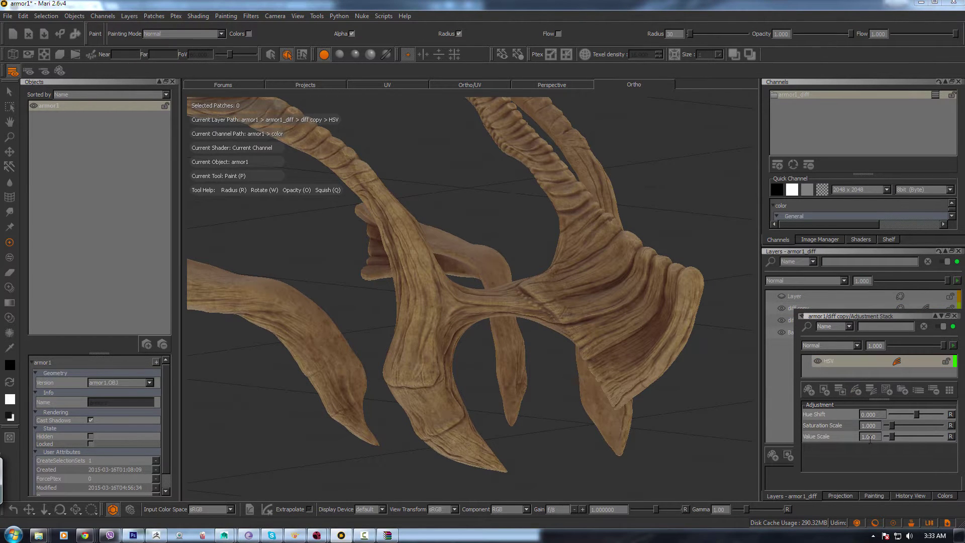
pyautogui.moveTo(891, 440); pyautogui.dragTo(888, 429)
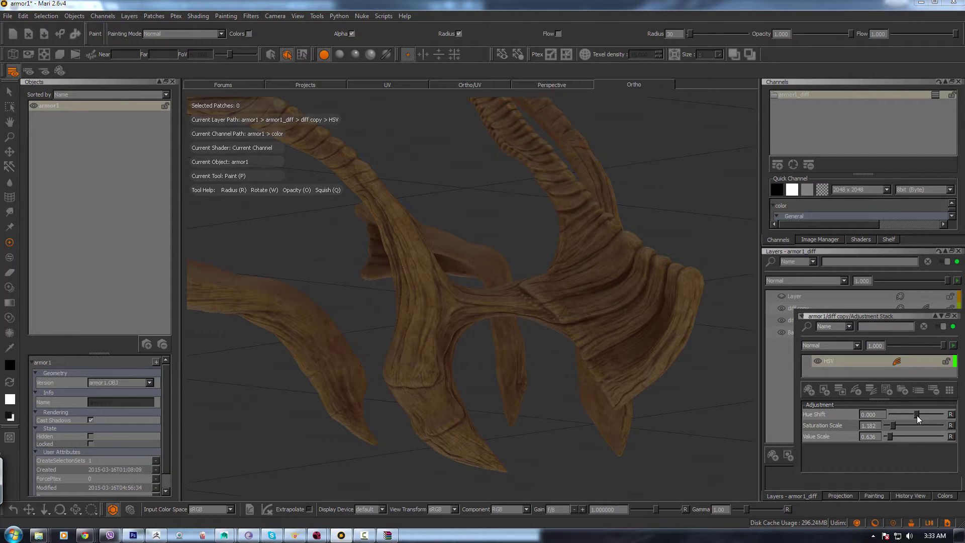
pyautogui.moveTo(918, 415); pyautogui.dragTo(917, 415)
pyautogui.click(696, 401)
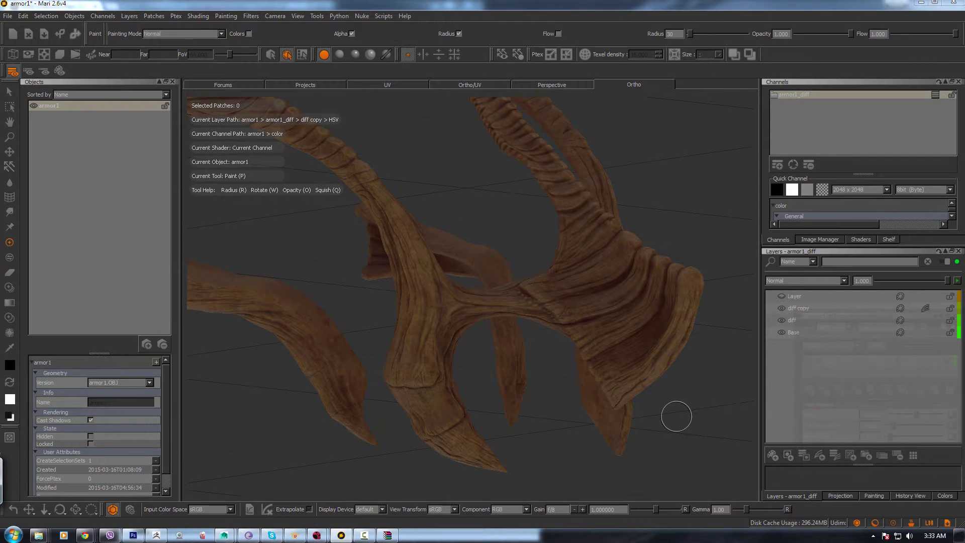
# Step: Give the diff copy layer a mask stack and remove the default mask inside it
pyautogui.click(804, 456)
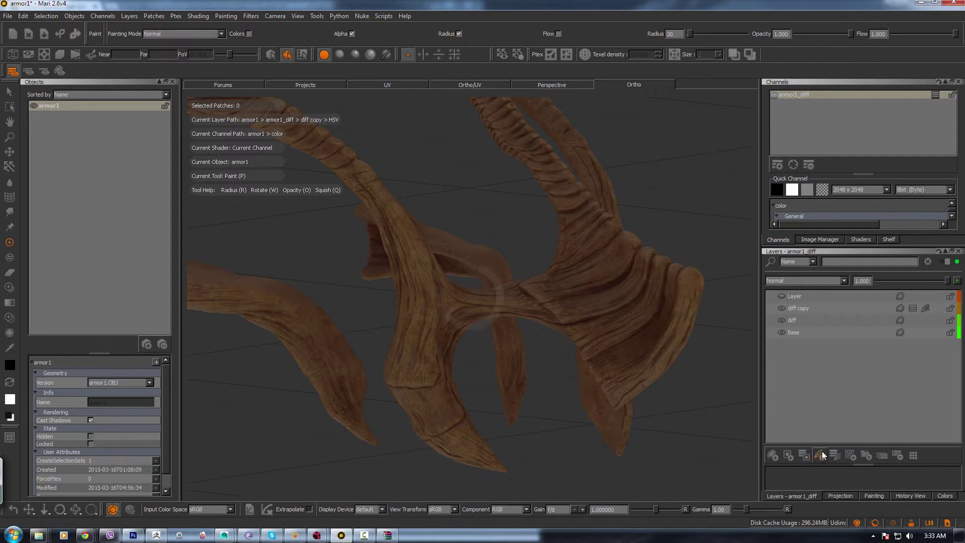
pyautogui.click(913, 309)
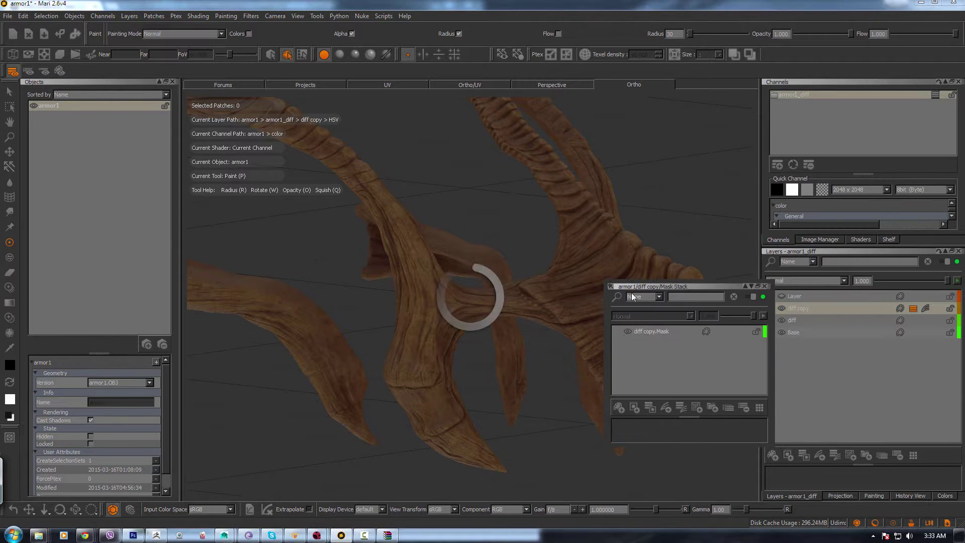
pyautogui.click(657, 332)
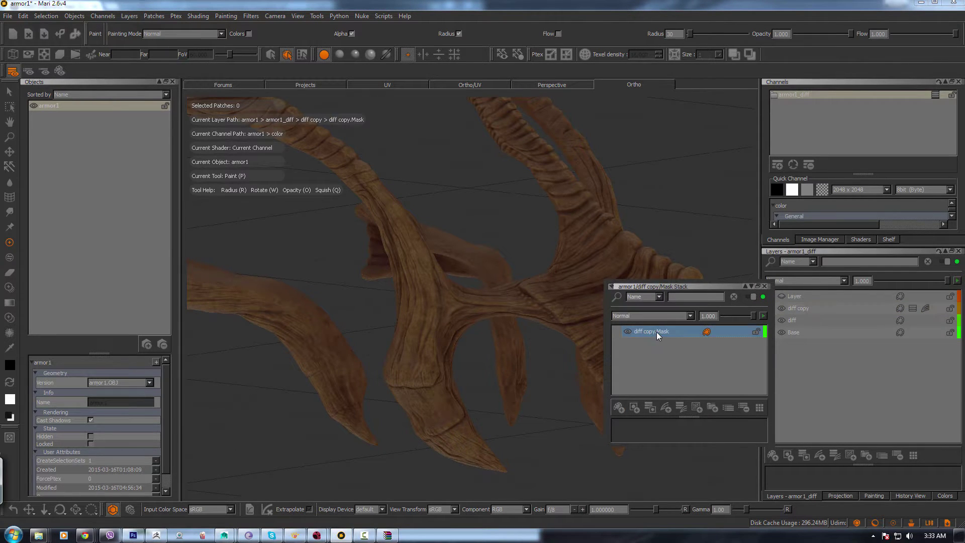
# Step: Rename the merged edge layer as nrmMask and move it below the diff copy layer
pyautogui.click(800, 296)
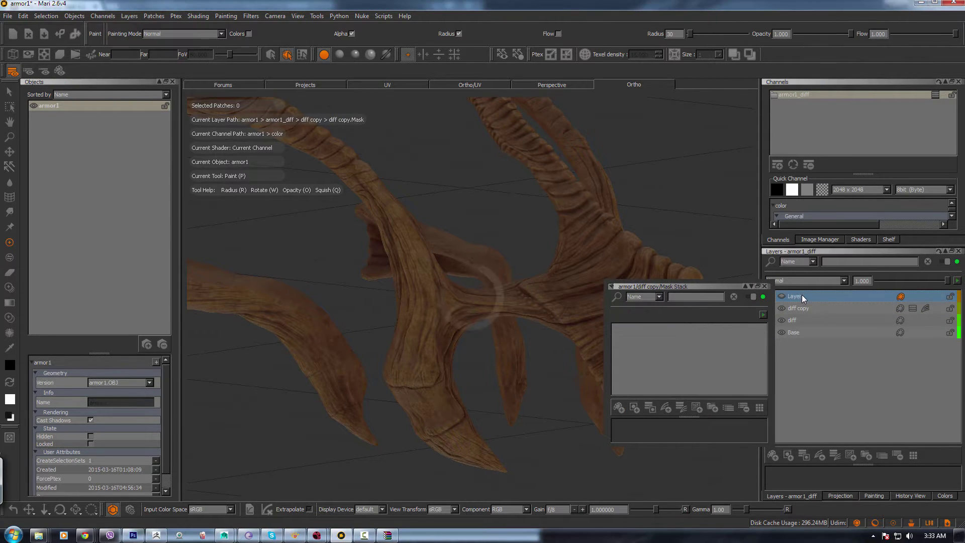
pyautogui.write('nr')
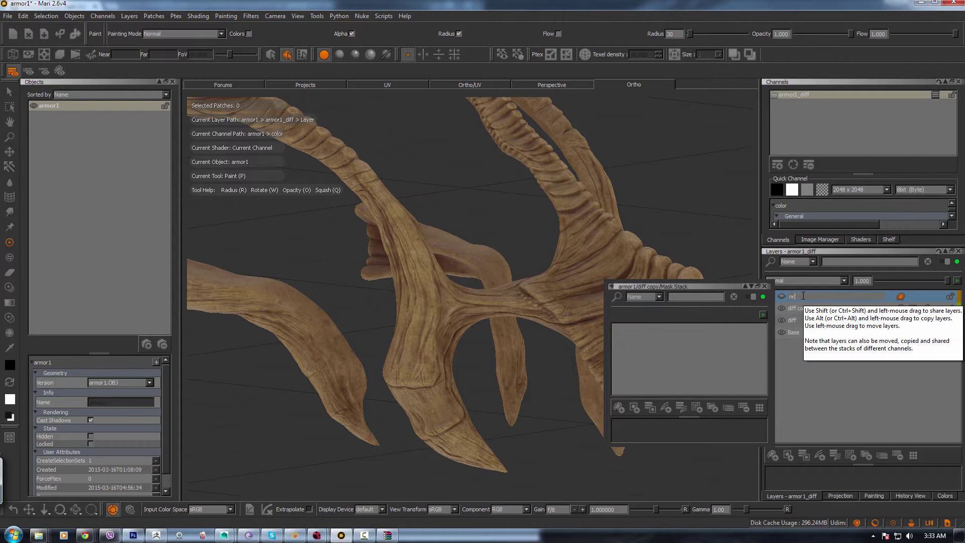
pyautogui.write('mMask')
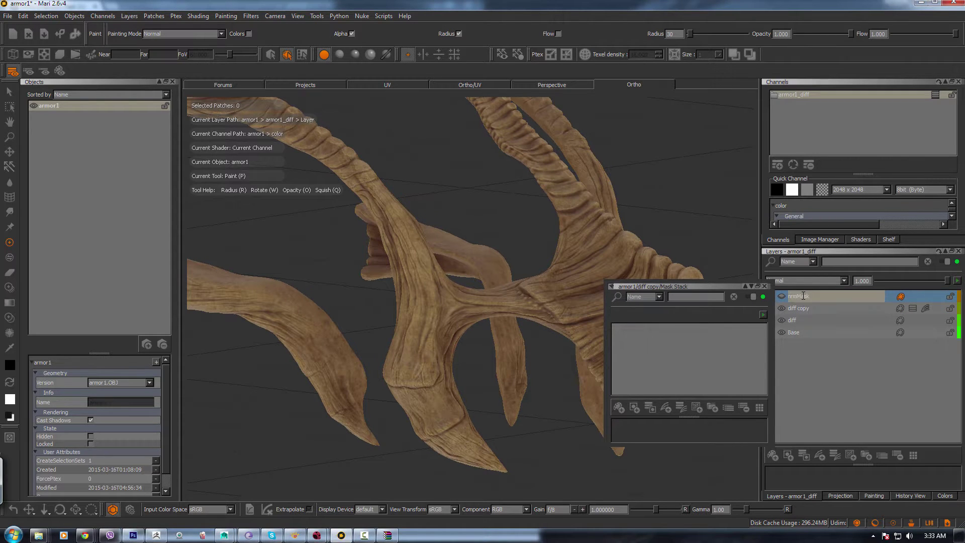
pyautogui.press('Return')
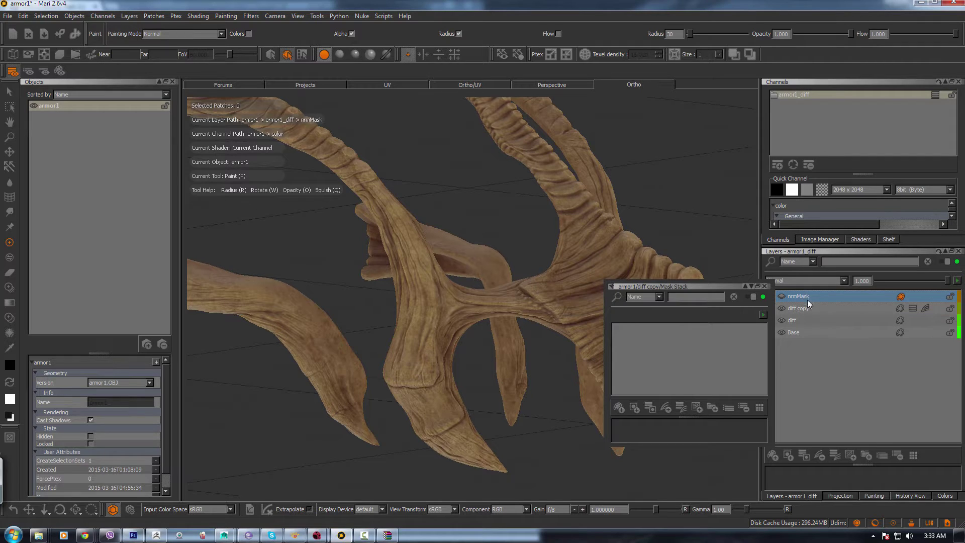
pyautogui.moveTo(806, 316); pyautogui.dragTo(807, 315)
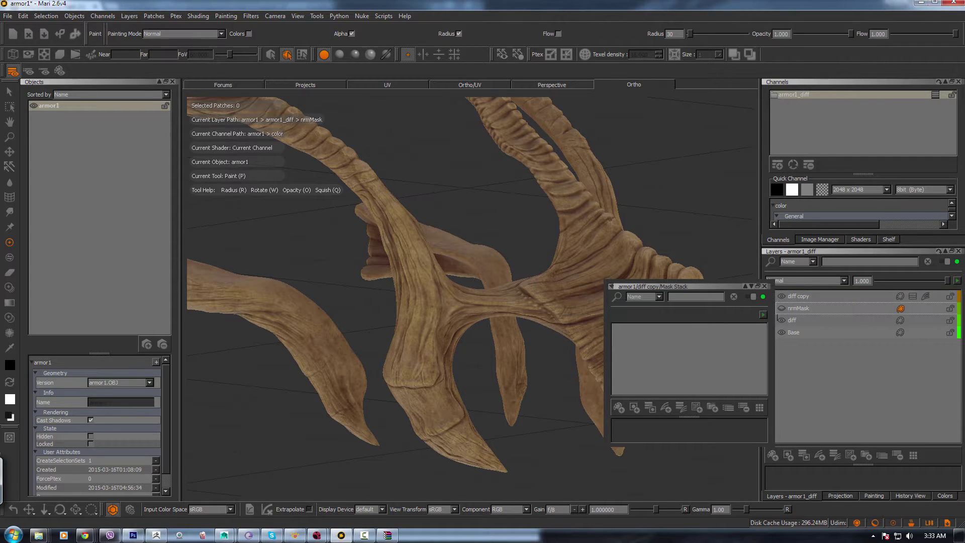
# Step: Share the nrmMask layer into the diff copy's mask stack, then close the stack window
pyautogui.click(803, 314)
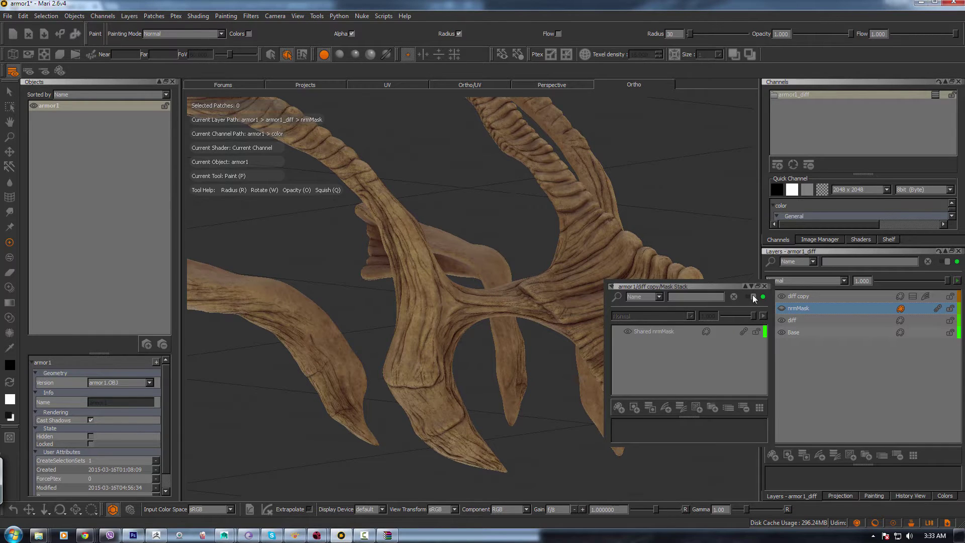
pyautogui.click(610, 288)
pyautogui.click(764, 286)
# Step: Examine the masked dark diffuse along the armor's folds, ridges and connecting struts up close
pyautogui.keyDown('alt'); pyautogui.moveTo(568, 259); pyautogui.dragTo(700, 383, button='middle'); pyautogui.keyUp('alt')
pyautogui.moveTo(487, 241)
pyautogui.keyDown('alt'); pyautogui.mouseDown(button='right')
pyautogui.moveTo(499, 277)
pyautogui.moveTo(462, 244)
pyautogui.moveTo(512, 335)
pyautogui.moveTo(547, 336)
pyautogui.mouseUp(button='right'); pyautogui.keyUp('alt')
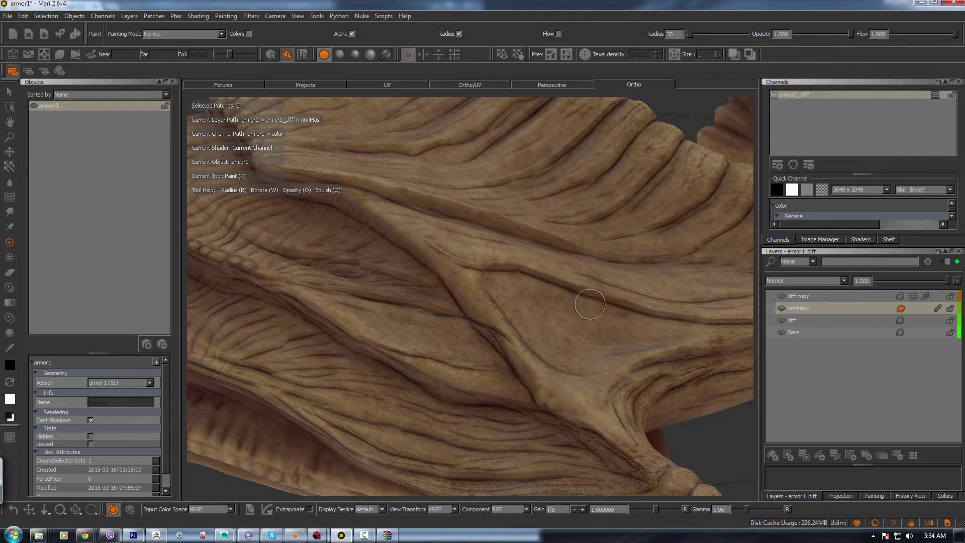
pyautogui.moveTo(596, 316)
pyautogui.keyDown('alt'); pyautogui.mouseDown(button='right')
pyautogui.moveTo(550, 312)
pyautogui.moveTo(570, 334)
pyautogui.mouseUp(button='right'); pyautogui.keyUp('alt')
pyautogui.keyDown('alt'); pyautogui.moveTo(620, 359); pyautogui.dragTo(573, 338, button='middle'); pyautogui.keyUp('alt')
pyautogui.keyDown('alt'); pyautogui.moveTo(573, 338); pyautogui.dragTo(530, 318, button='right'); pyautogui.keyUp('alt')
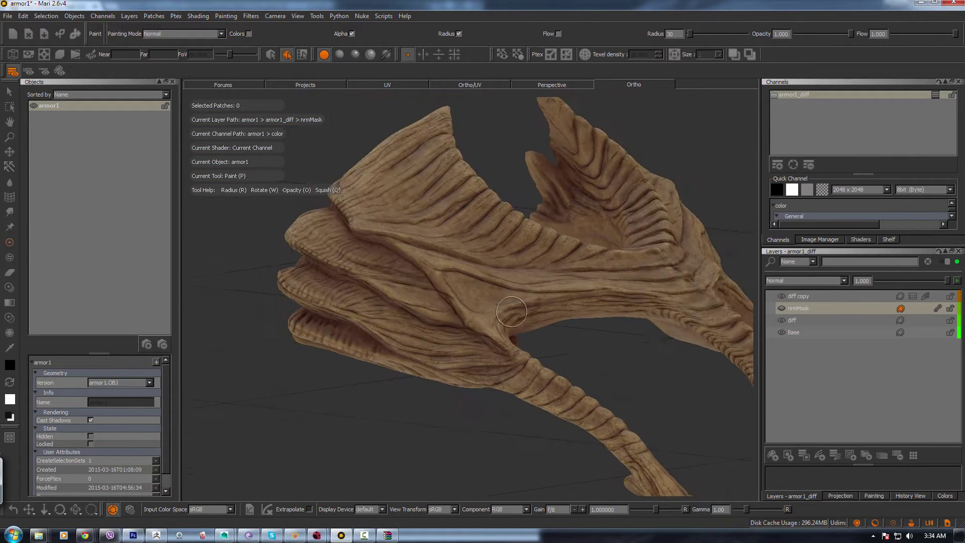
pyautogui.keyDown('alt'); pyautogui.moveTo(531, 318); pyautogui.dragTo(420, 244, button='middle'); pyautogui.keyUp('alt')
pyautogui.keyDown('alt'); pyautogui.moveTo(602, 322); pyautogui.dragTo(491, 228, button='middle'); pyautogui.keyUp('alt')
pyautogui.keyDown('alt'); pyautogui.moveTo(491, 228); pyautogui.dragTo(578, 285, button='right'); pyautogui.keyUp('alt')
pyautogui.keyDown('alt'); pyautogui.moveTo(597, 306); pyautogui.dragTo(511, 290, button='middle'); pyautogui.keyUp('alt')
pyautogui.keyDown('alt'); pyautogui.moveTo(516, 277); pyautogui.dragTo(556, 302, button='right'); pyautogui.keyUp('alt')
pyautogui.keyDown('alt'); pyautogui.moveTo(556, 302); pyautogui.dragTo(420, 236, button='middle'); pyautogui.keyUp('alt')
pyautogui.keyDown('alt'); pyautogui.moveTo(513, 286); pyautogui.dragTo(545, 289); pyautogui.keyUp('alt')
pyautogui.keyDown('alt'); pyautogui.moveTo(546, 289); pyautogui.dragTo(505, 278, button='middle'); pyautogui.keyUp('alt')
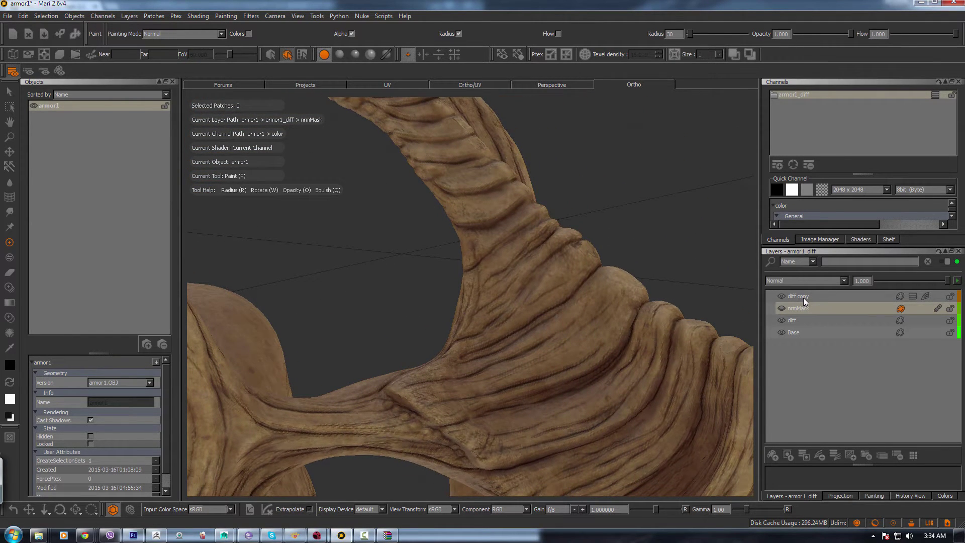
# Step: Rename the diff copy layer as diff dark
pyautogui.doubleClick(822, 296)
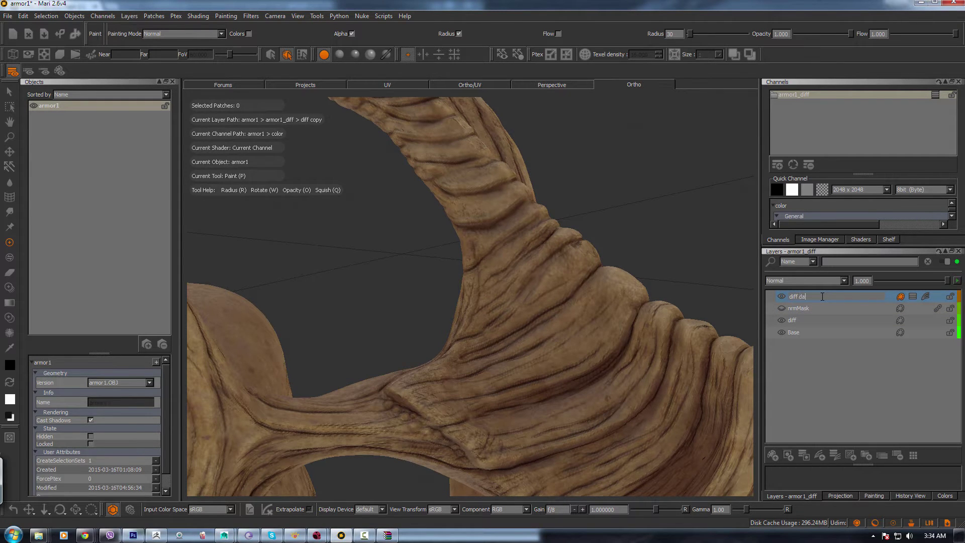
pyautogui.write('diff dark')
pyautogui.press('Return')
# Step: Compare the armor with the diff dark layer hidden and shown, leaving it visible
pyautogui.moveTo(700, 299)
pyautogui.keyDown('alt'); pyautogui.mouseDown(button='middle')
pyautogui.moveTo(632, 291)
pyautogui.moveTo(658, 284)
pyautogui.mouseUp(button='middle'); pyautogui.keyUp('alt')
pyautogui.click(780, 297)
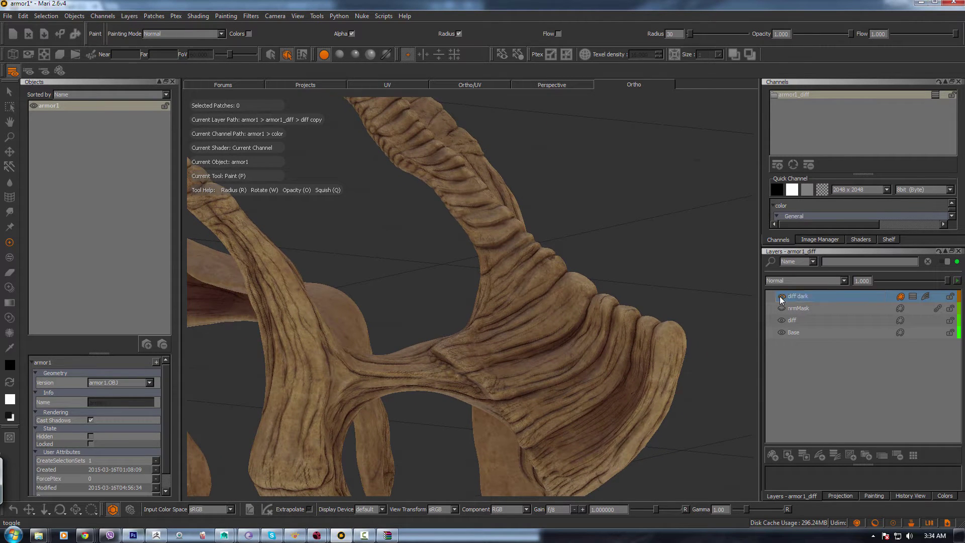
pyautogui.click(780, 297)
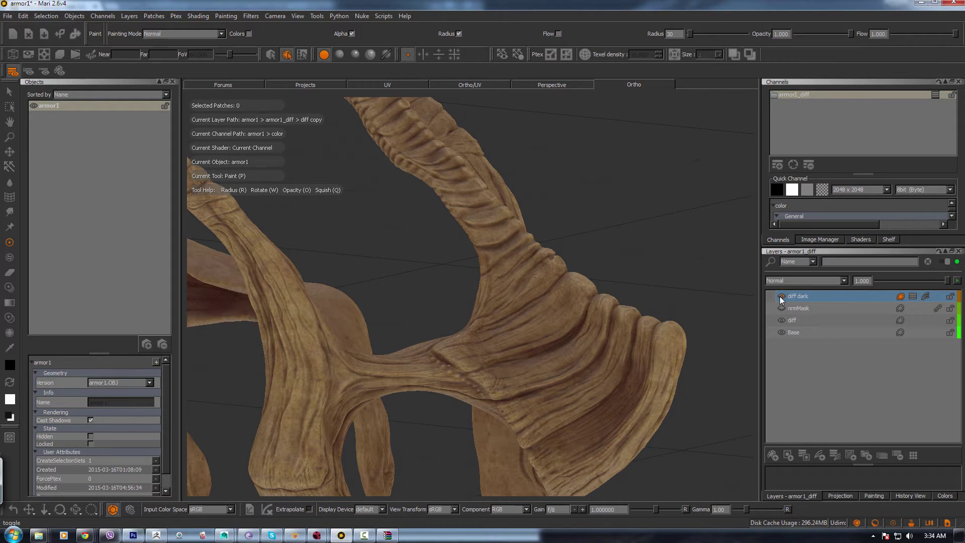
pyautogui.click(781, 298)
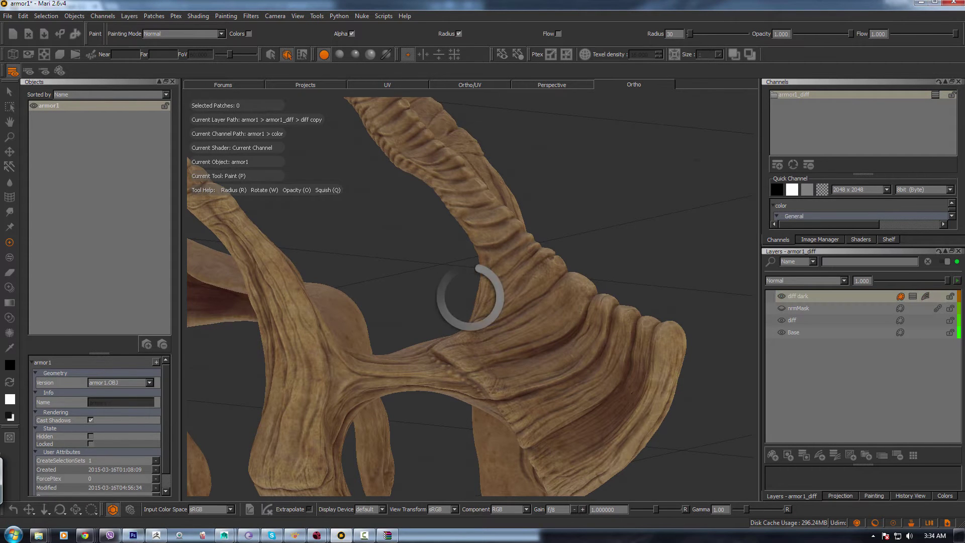
# Step: Choose the tRex brush from the shelf's Organic Brushes, with the armor's upper folds in close view
pyautogui.moveTo(680, 278)
pyautogui.keyDown('alt'); pyautogui.mouseDown(button='middle')
pyautogui.moveTo(577, 302)
pyautogui.moveTo(586, 319)
pyautogui.moveTo(578, 358)
pyautogui.moveTo(596, 358)
pyautogui.mouseUp(button='middle'); pyautogui.keyUp('alt')
pyautogui.scroll(3, 401, 310)
pyautogui.keyDown('alt'); pyautogui.moveTo(401, 310); pyautogui.dragTo(448, 298, button='middle'); pyautogui.keyUp('alt')
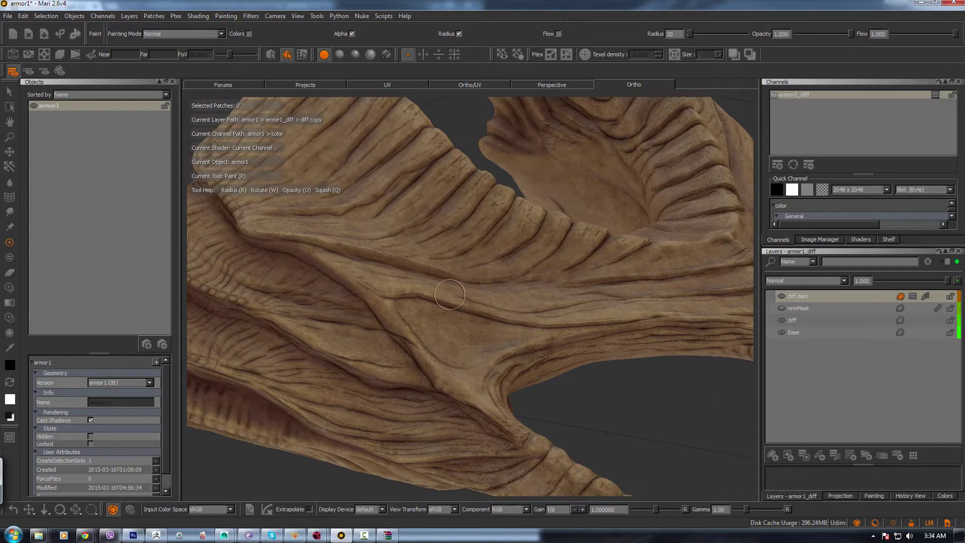
pyautogui.click(862, 241)
pyautogui.click(887, 239)
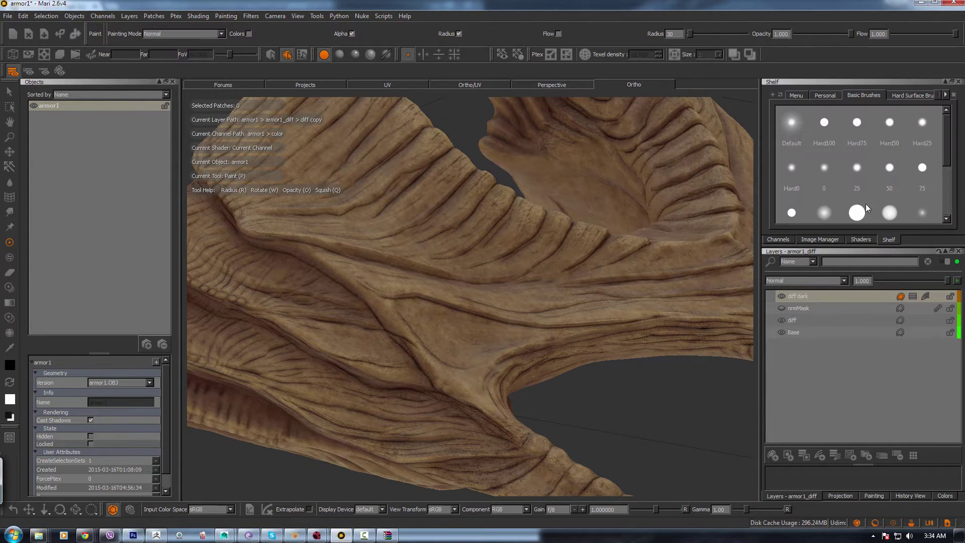
pyautogui.click(899, 96)
pyautogui.click(945, 95)
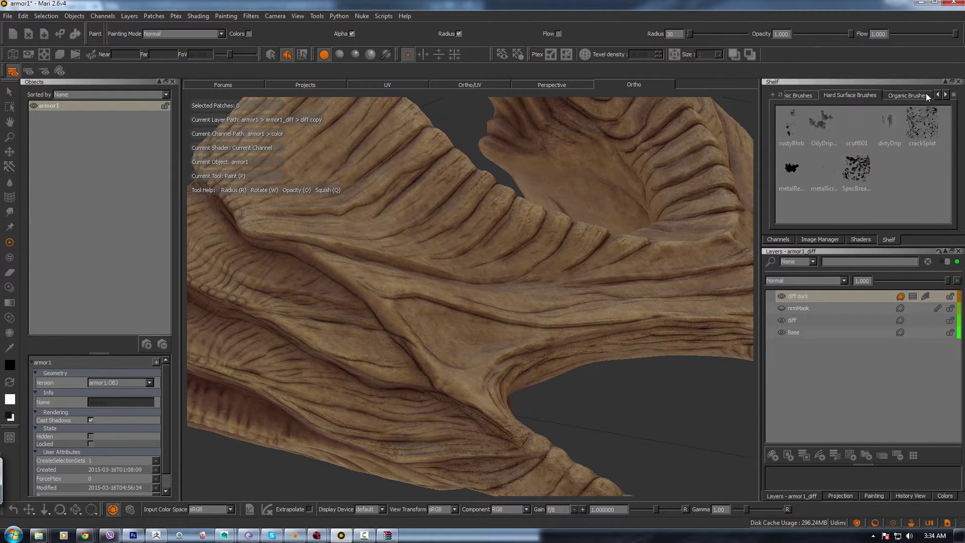
pyautogui.click(928, 95)
pyautogui.moveTo(947, 123); pyautogui.dragTo(949, 187)
pyautogui.click(924, 191)
pyautogui.keyDown('alt'); pyautogui.moveTo(496, 265); pyautogui.dragTo(507, 230, button='middle'); pyautogui.keyUp('alt')
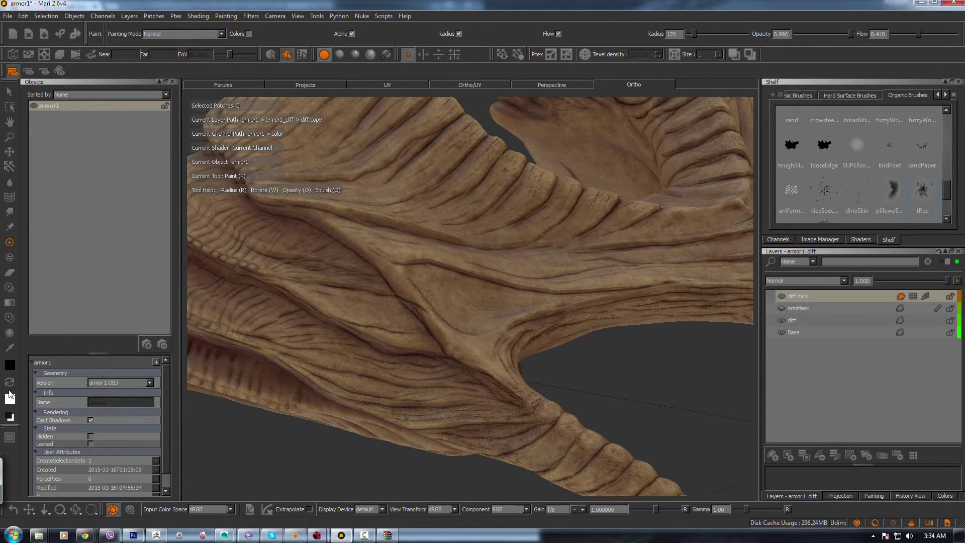
# Step: Paint white on the nrmMask layer over the smooth triangular hollow between the folds and strut, using a brush radius of 62
pyautogui.click(10, 382)
pyautogui.keyDown('alt'); pyautogui.moveTo(447, 353); pyautogui.dragTo(435, 356); pyautogui.keyUp('alt')
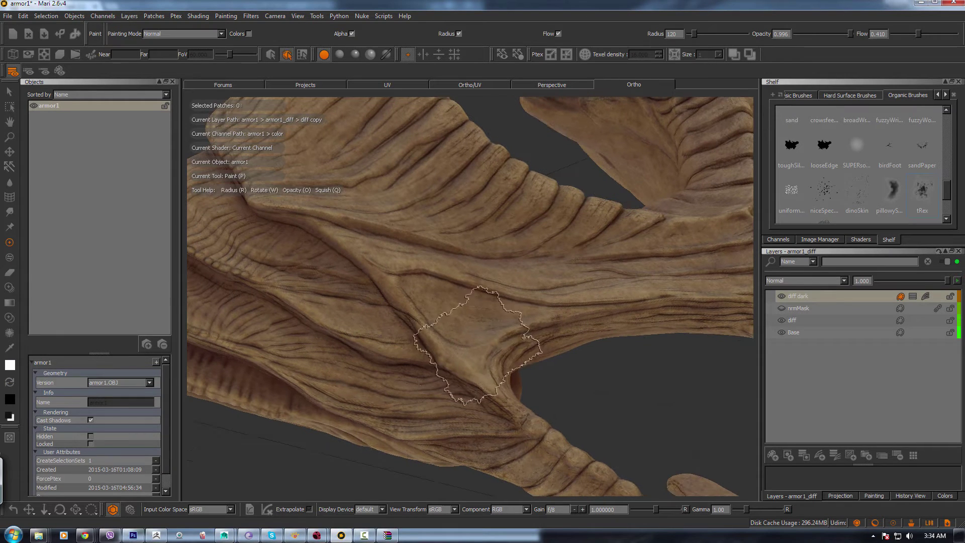
pyautogui.press('r')
pyautogui.moveTo(488, 342); pyautogui.dragTo(459, 341)
pyautogui.keyDown('alt'); pyautogui.moveTo(525, 334); pyautogui.dragTo(603, 336, button='right'); pyautogui.keyUp('alt')
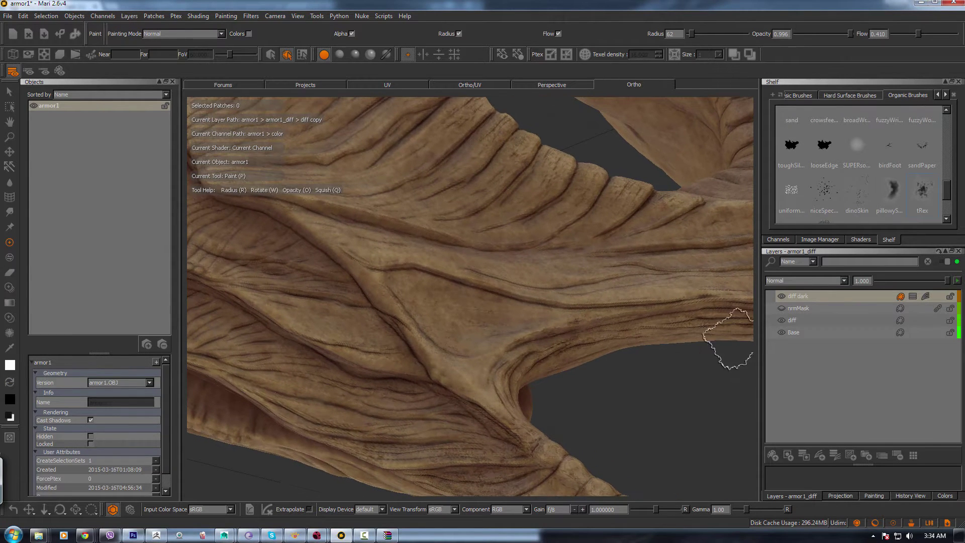
pyautogui.click(794, 309)
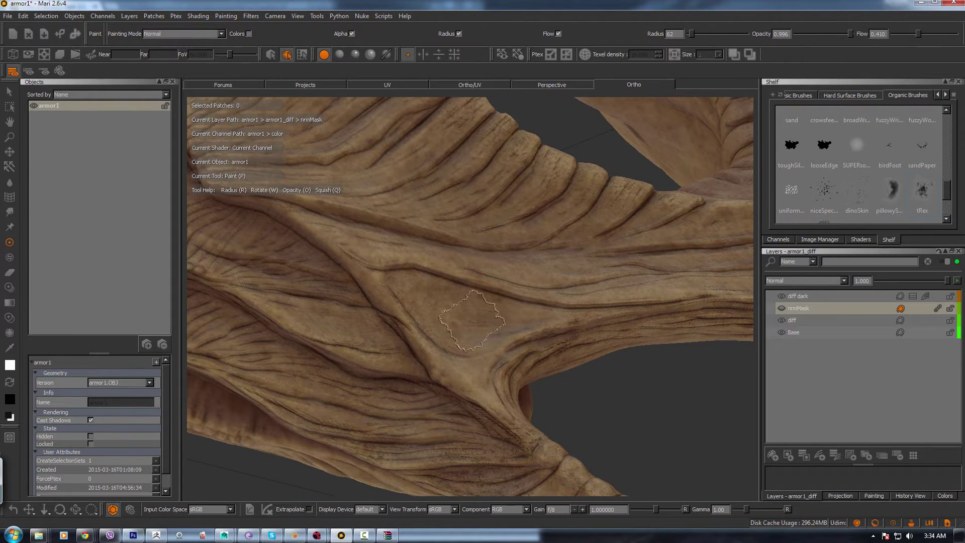
pyautogui.moveTo(472, 320)
pyautogui.mouseDown()
pyautogui.moveTo(480, 329)
pyautogui.moveTo(484, 301)
pyautogui.moveTo(435, 285)
pyautogui.mouseUp()
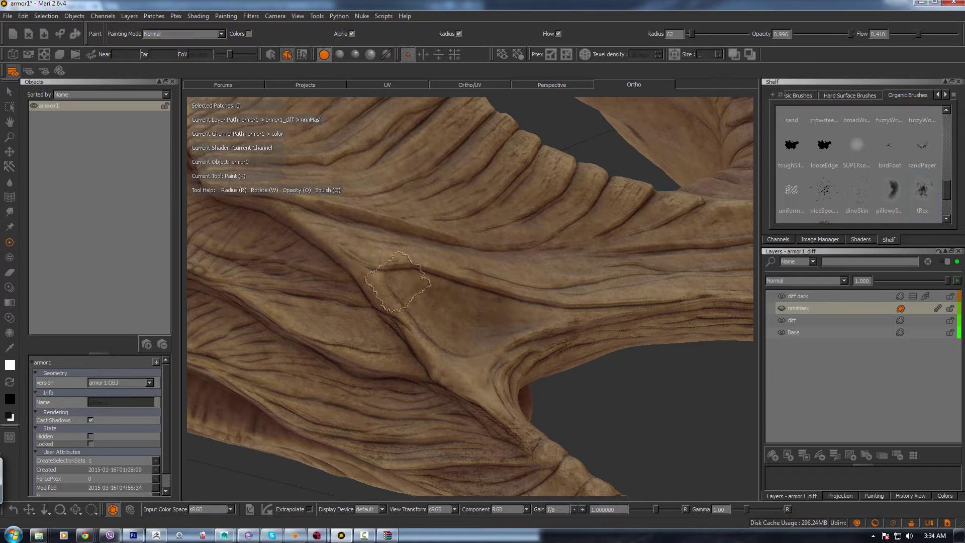
pyautogui.moveTo(375, 271)
pyautogui.mouseDown()
pyautogui.moveTo(495, 302)
pyautogui.moveTo(557, 288)
pyautogui.mouseUp()
# Step: Lower the diff dark layer's opacity to 0.404, checking the folds and struts at close and wide range
pyautogui.scroll(-5, 431, 295)
pyautogui.scroll(4, 431, 295)
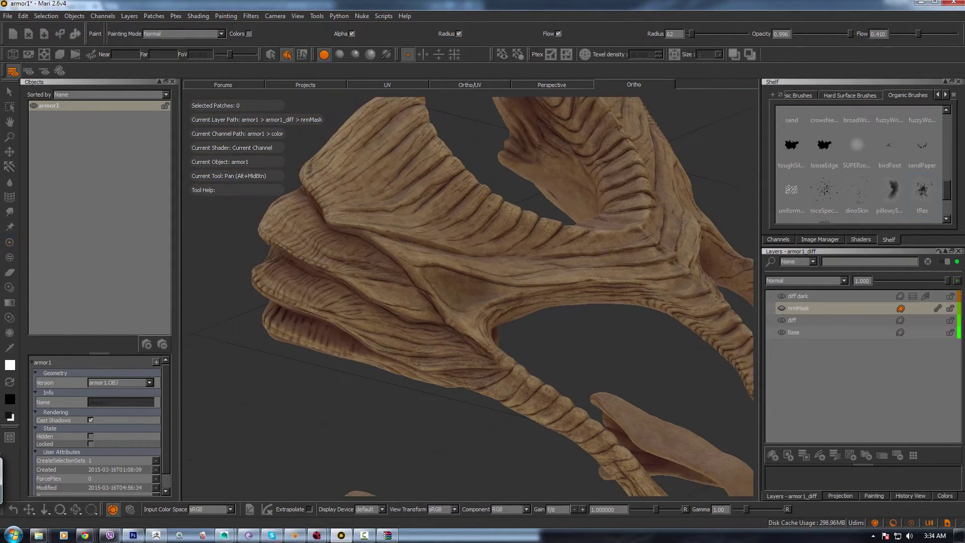
pyautogui.scroll(5, 674, 380)
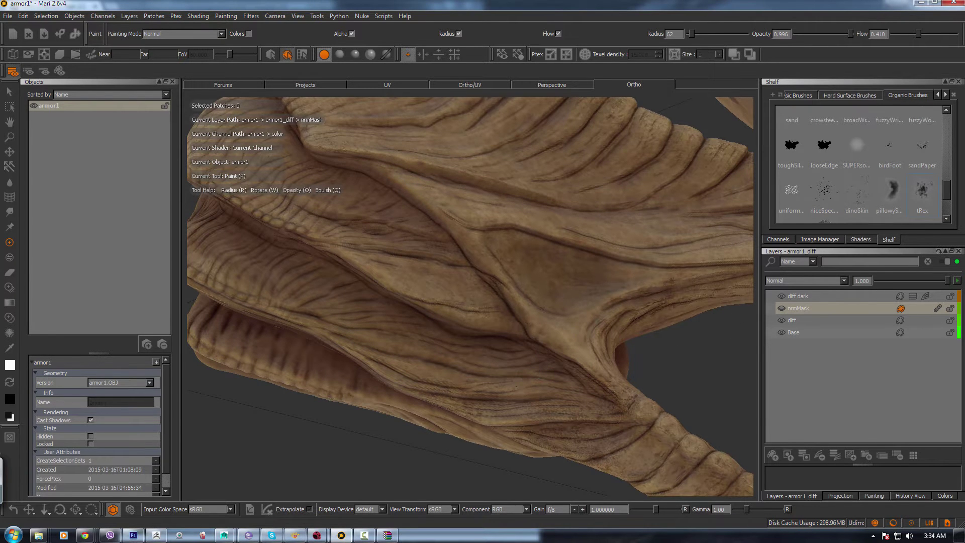
pyautogui.keyDown('alt'); pyautogui.moveTo(747, 304); pyautogui.dragTo(625, 300, button='right'); pyautogui.keyUp('alt')
pyautogui.keyDown('alt'); pyautogui.moveTo(624, 301); pyautogui.dragTo(603, 345, button='middle'); pyautogui.keyUp('alt')
pyautogui.click(800, 295)
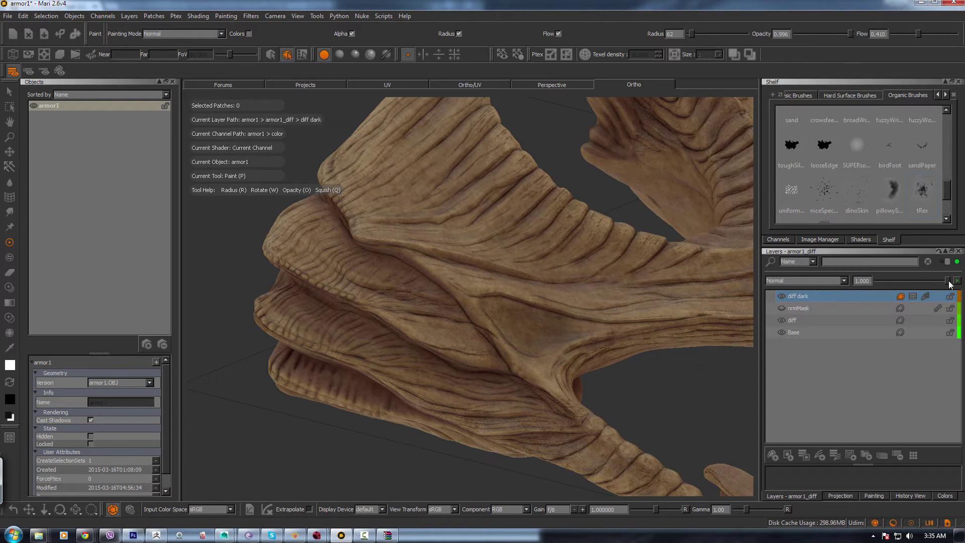
pyautogui.moveTo(949, 283); pyautogui.dragTo(930, 284)
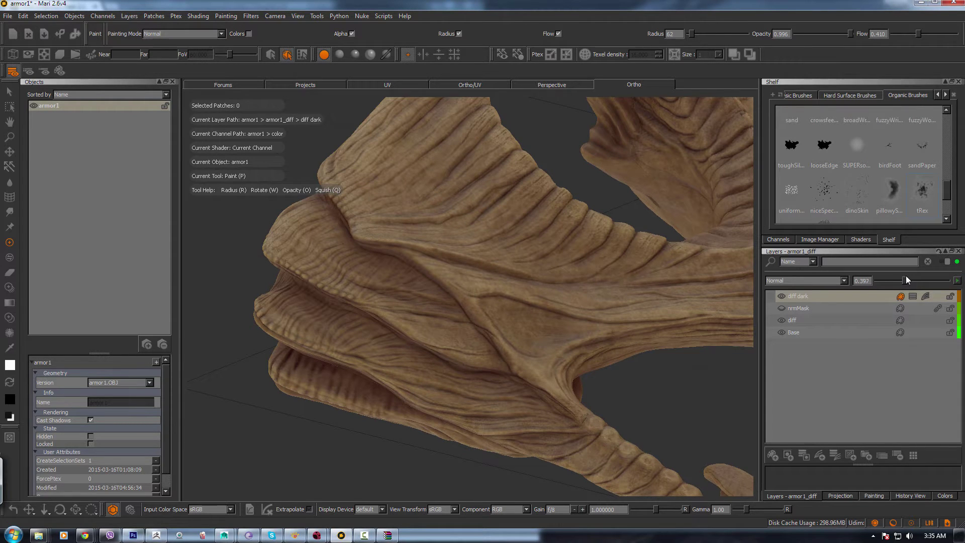
pyautogui.keyDown('alt'); pyautogui.moveTo(538, 323); pyautogui.dragTo(480, 301, button='right'); pyautogui.keyUp('alt')
pyautogui.keyDown('alt'); pyautogui.moveTo(551, 335); pyautogui.dragTo(430, 237, button='middle'); pyautogui.keyUp('alt')
pyautogui.keyDown('alt'); pyautogui.moveTo(431, 237); pyautogui.dragTo(493, 263, button='right'); pyautogui.keyUp('alt')
pyautogui.moveTo(428, 213)
pyautogui.mouseDown(button='middle')
pyautogui.moveTo(387, 220)
pyautogui.moveTo(437, 259)
pyautogui.moveTo(462, 326)
pyautogui.moveTo(470, 318)
pyautogui.moveTo(549, 394)
pyautogui.moveTo(572, 380)
pyautogui.mouseUp(button='middle')
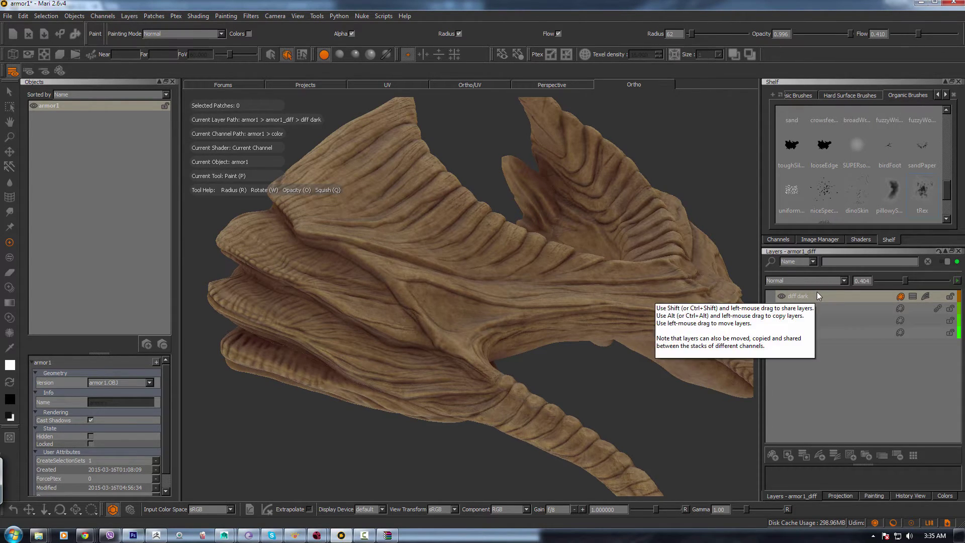
# Step: Add a PolySurface Curvature procedural layer from the custom geometry types above diff dark
pyautogui.click(838, 457)
pyautogui.click(846, 456)
pyautogui.click(847, 457)
pyautogui.moveTo(883, 475)
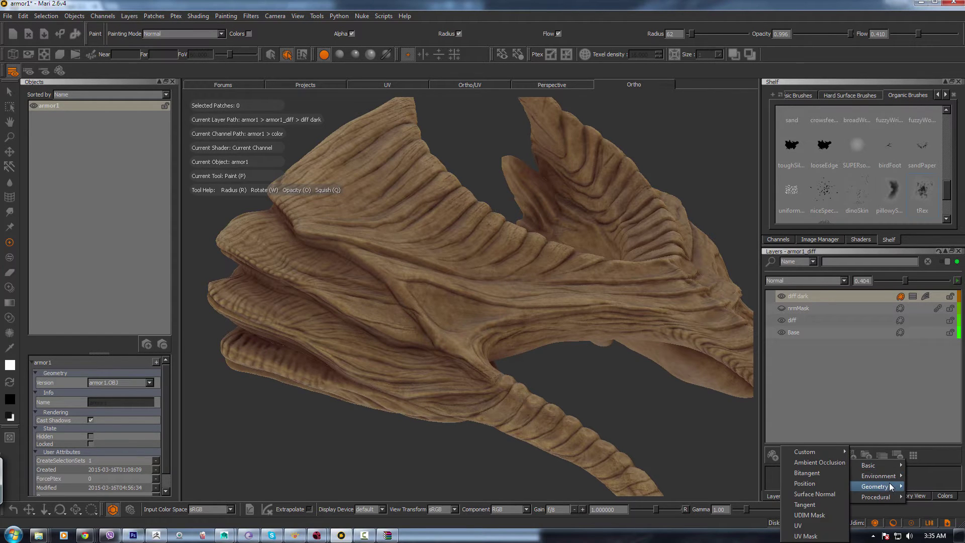
pyautogui.moveTo(810, 451)
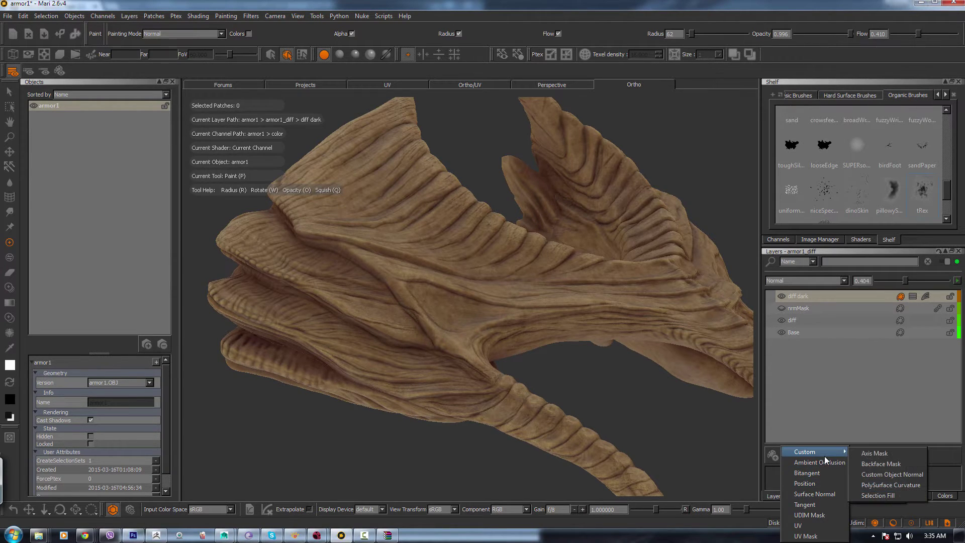
pyautogui.click(897, 486)
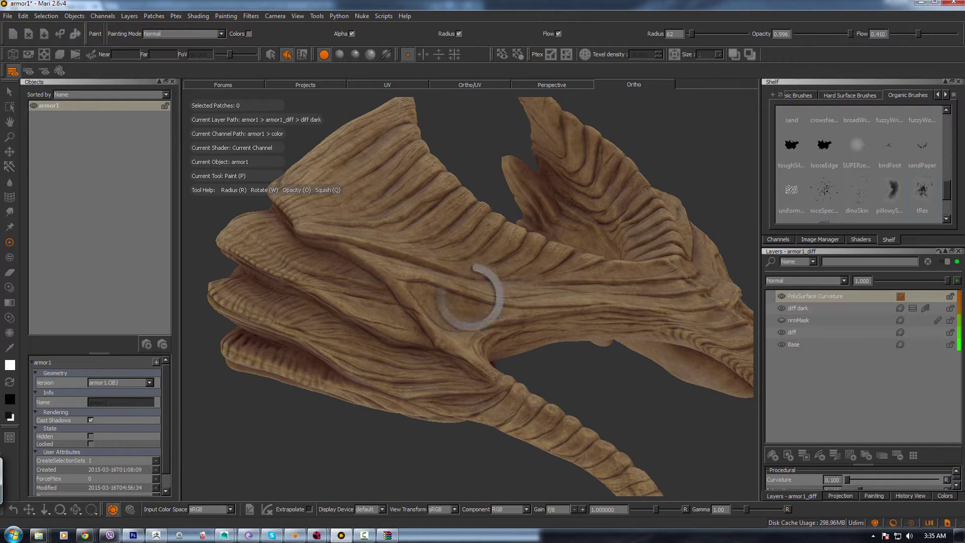
# Step: Compare the armor with the PolySurface Curvature layer hidden and shown, examining the curvature along the folds and struts
pyautogui.keyDown('alt'); pyautogui.moveTo(631, 363); pyautogui.dragTo(624, 353, button='right'); pyautogui.keyUp('alt')
pyautogui.moveTo(623, 353); pyautogui.dragTo(617, 350, button='middle')
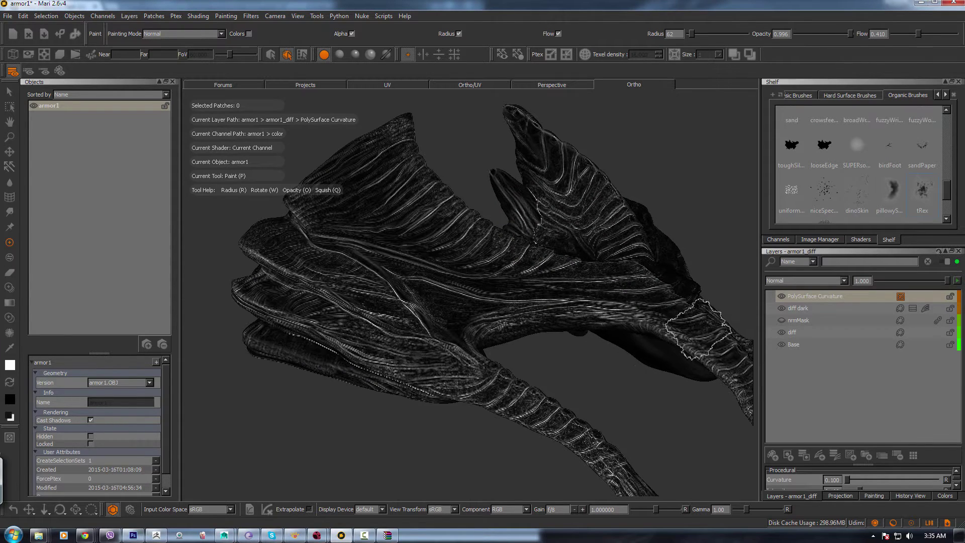
pyautogui.click(782, 297)
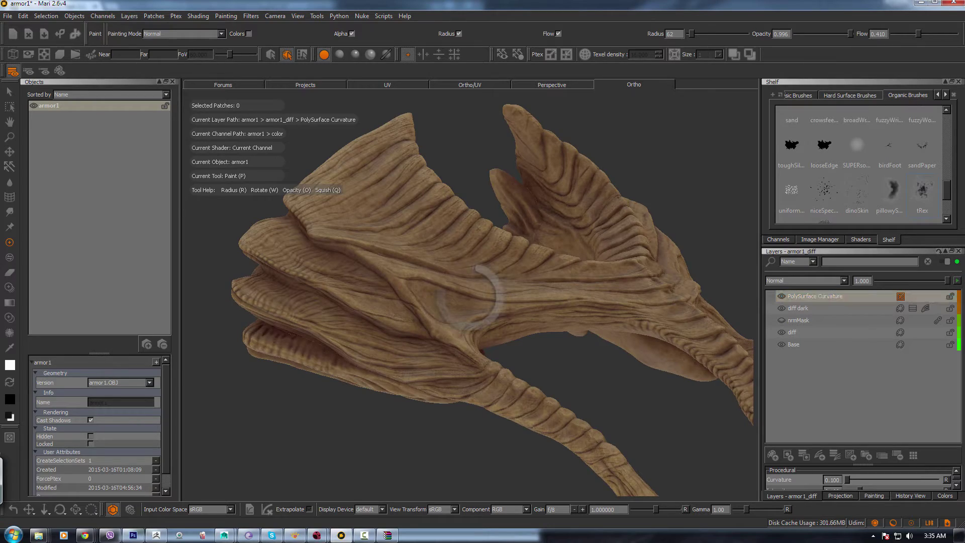
pyautogui.keyDown('alt'); pyautogui.moveTo(593, 307); pyautogui.dragTo(585, 312, button='right'); pyautogui.keyUp('alt')
pyautogui.moveTo(583, 291)
pyautogui.keyDown('alt'); pyautogui.mouseDown(button='middle')
pyautogui.moveTo(537, 235)
pyautogui.moveTo(526, 256)
pyautogui.moveTo(504, 245)
pyautogui.mouseUp(button='middle'); pyautogui.keyUp('alt')
pyautogui.keyDown('alt'); pyautogui.moveTo(600, 273); pyautogui.dragTo(553, 201, button='middle'); pyautogui.keyUp('alt')
pyautogui.keyDown('alt'); pyautogui.moveTo(521, 308); pyautogui.dragTo(485, 263, button='right'); pyautogui.keyUp('alt')
pyautogui.keyDown('alt'); pyautogui.moveTo(485, 262); pyautogui.dragTo(631, 378, button='middle'); pyautogui.keyUp('alt')
pyautogui.keyDown('alt'); pyautogui.moveTo(398, 222); pyautogui.dragTo(411, 231, button='right'); pyautogui.keyUp('alt')
pyautogui.keyDown('alt'); pyautogui.moveTo(410, 231); pyautogui.dragTo(442, 261); pyautogui.keyUp('alt')
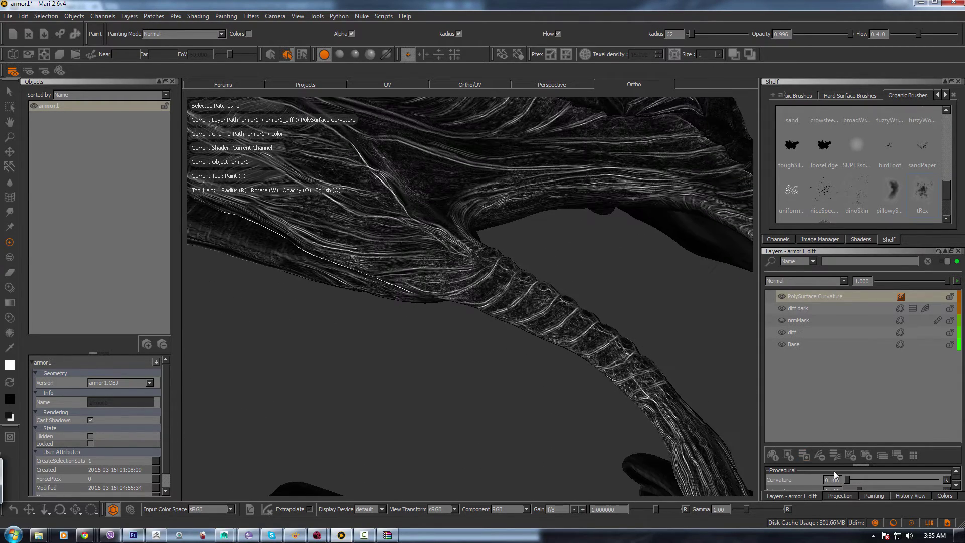
# Step: Set the PolySurface Curvature layer's Curvature to 0.040 and its Intensity to 0.150
pyautogui.moveTo(856, 463); pyautogui.dragTo(852, 371)
pyautogui.keyDown('alt'); pyautogui.moveTo(529, 289); pyautogui.dragTo(666, 395, button='middle'); pyautogui.keyUp('alt')
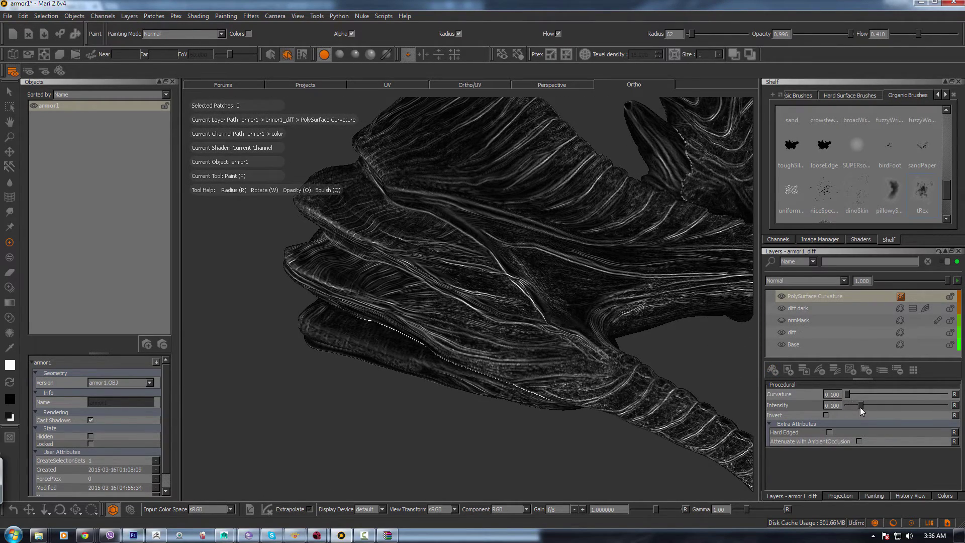
pyautogui.moveTo(861, 406)
pyautogui.mouseDown()
pyautogui.moveTo(858, 395)
pyautogui.moveTo(867, 397)
pyautogui.moveTo(855, 403)
pyautogui.mouseUp()
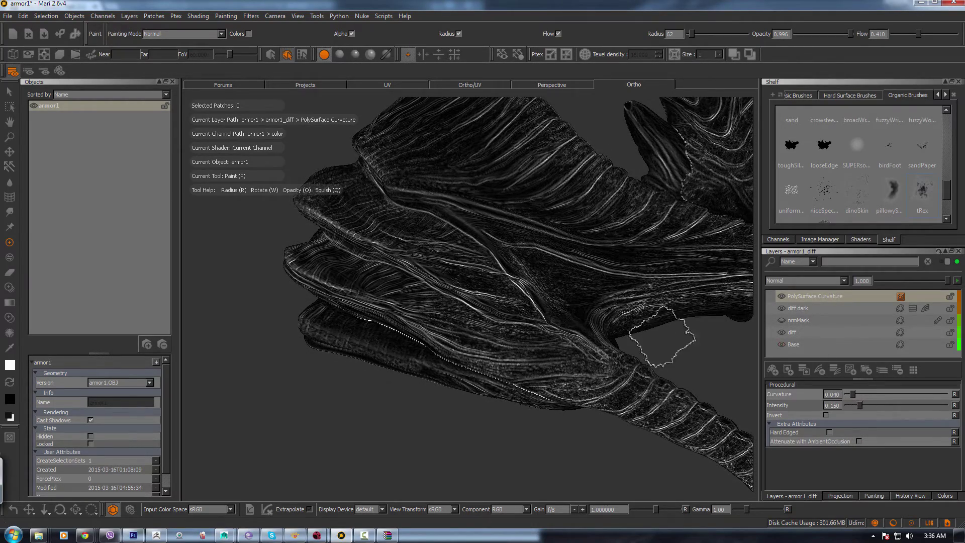
pyautogui.keyDown('alt'); pyautogui.moveTo(662, 336); pyautogui.dragTo(628, 366, button='middle'); pyautogui.keyUp('alt')
pyautogui.keyDown('alt'); pyautogui.moveTo(628, 367); pyautogui.dragTo(483, 354, button='right'); pyautogui.keyUp('alt')
pyautogui.moveTo(578, 362)
pyautogui.keyDown('alt'); pyautogui.mouseDown(button='middle')
pyautogui.moveTo(533, 289)
pyautogui.moveTo(577, 328)
pyautogui.moveTo(510, 282)
pyautogui.moveTo(499, 329)
pyautogui.moveTo(523, 323)
pyautogui.moveTo(517, 301)
pyautogui.mouseUp(button='middle'); pyautogui.keyUp('alt')
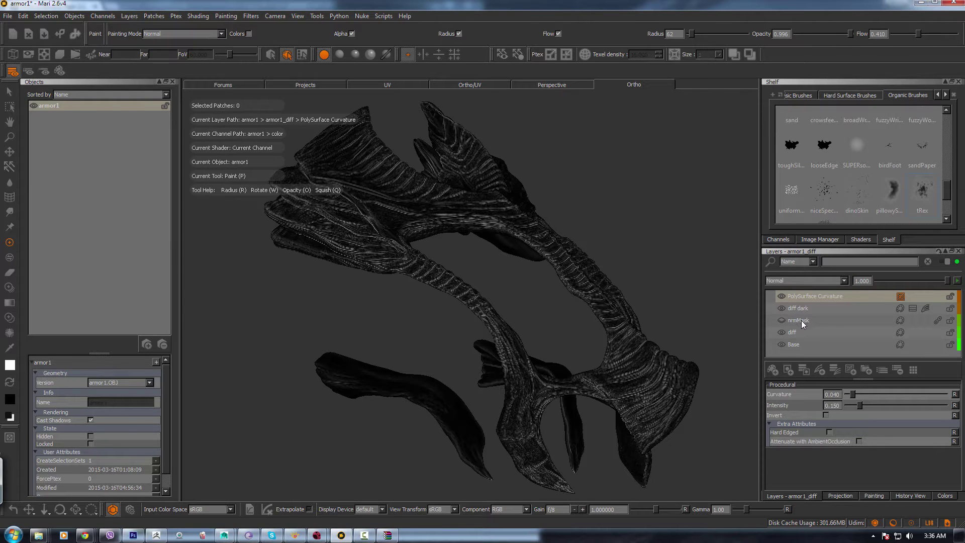
# Step: Apply Merge Layers to the PolySurface Curvature layer to bake it into a paintable layer
pyautogui.keyDown('alt'); pyautogui.moveTo(607, 301); pyautogui.dragTo(609, 309, button='middle'); pyautogui.keyUp('alt')
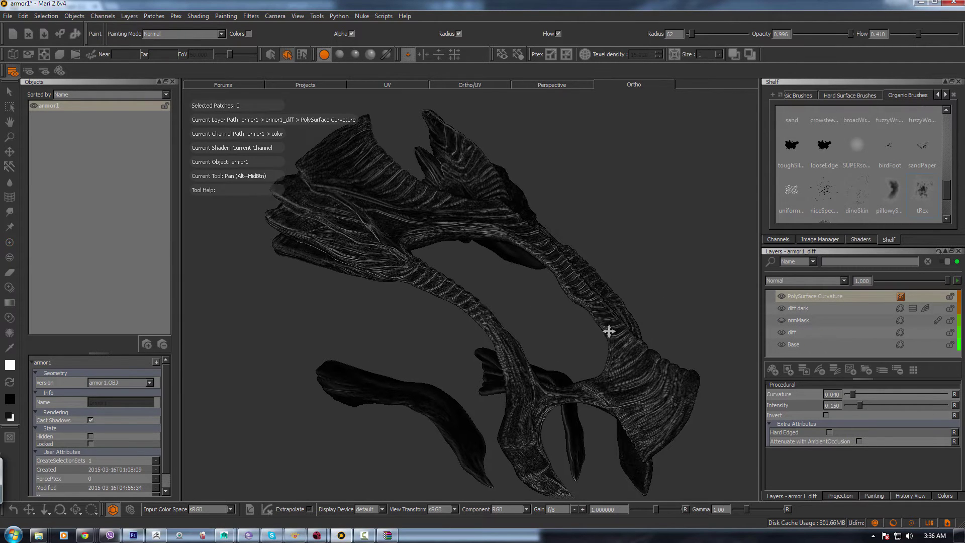
pyautogui.keyDown('alt'); pyautogui.moveTo(675, 404); pyautogui.dragTo(736, 453, button='middle'); pyautogui.keyUp('alt')
pyautogui.keyDown('alt'); pyautogui.moveTo(592, 262); pyautogui.dragTo(589, 346, button='right'); pyautogui.keyUp('alt')
pyautogui.keyDown('alt'); pyautogui.moveTo(589, 345); pyautogui.dragTo(650, 418, button='middle'); pyautogui.keyUp('alt')
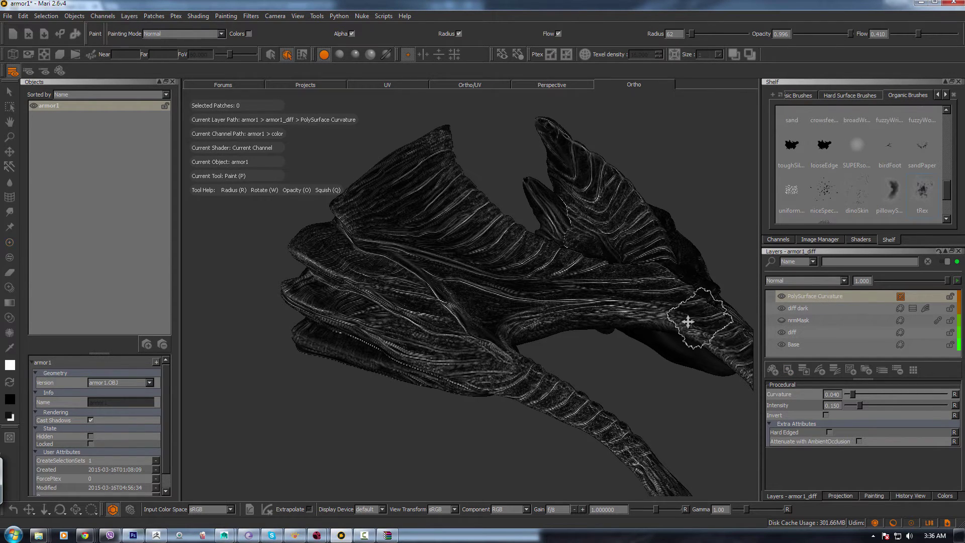
pyautogui.moveTo(679, 323)
pyautogui.keyDown('alt'); pyautogui.mouseDown(button='middle')
pyautogui.moveTo(659, 327)
pyautogui.moveTo(668, 309)
pyautogui.mouseUp(button='middle'); pyautogui.keyUp('alt')
pyautogui.rightClick(802, 299)
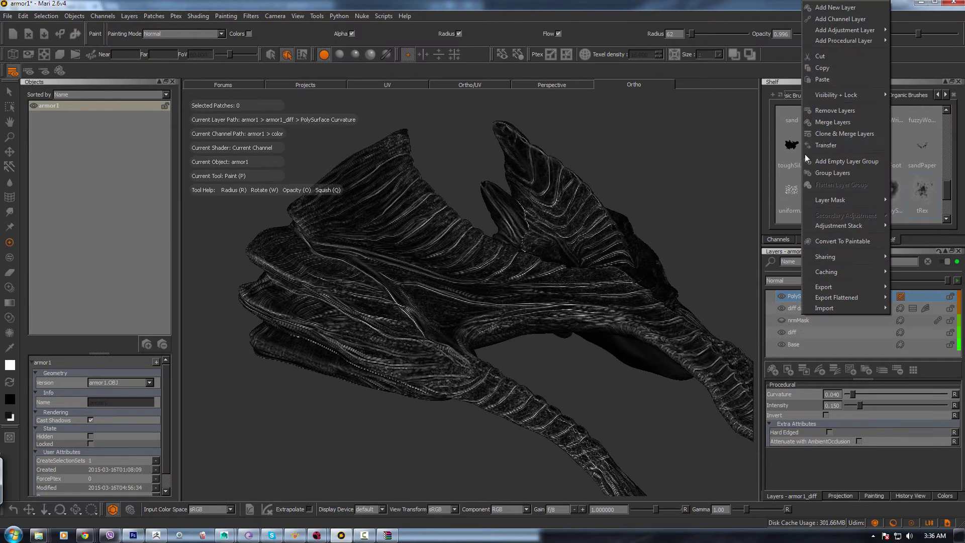
pyautogui.click(833, 122)
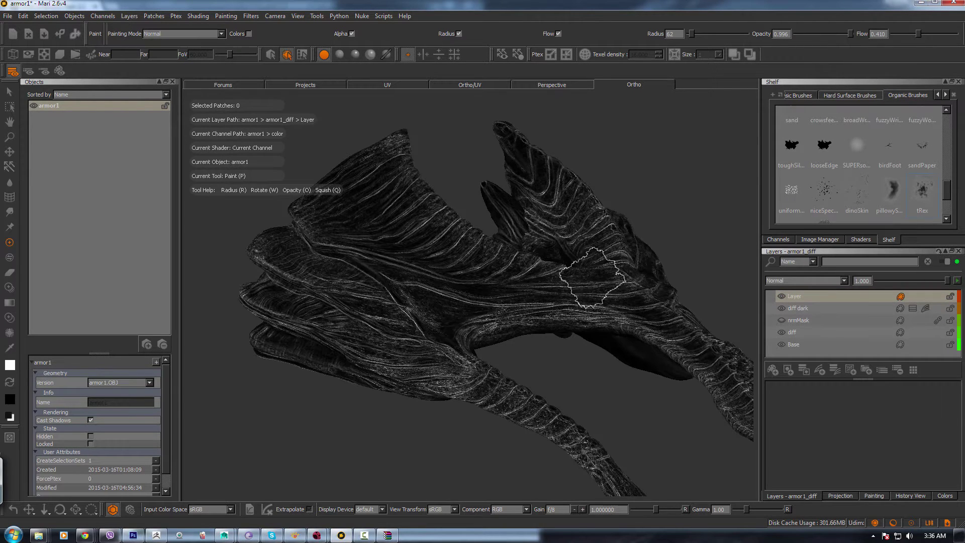
# Step: Rename the merged curvature layer as curvatureMask
pyautogui.scroll(10, 674, 299)
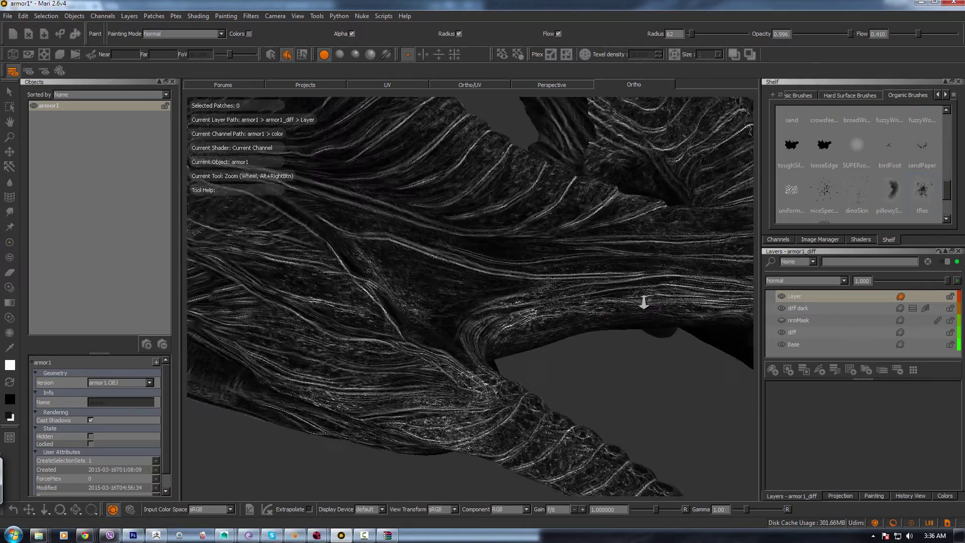
pyautogui.scroll(-10, 528, 248)
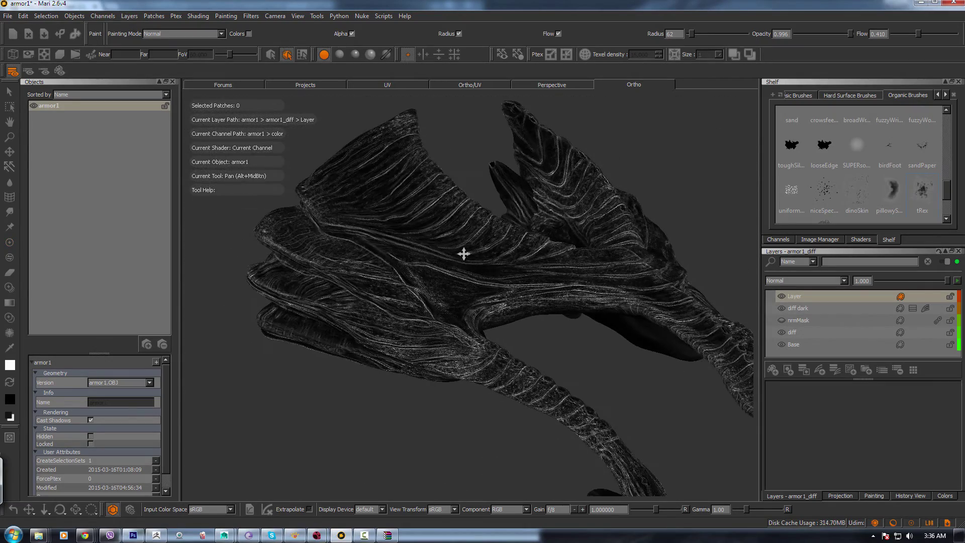
pyautogui.scroll(5, 455, 244)
pyautogui.click(800, 297)
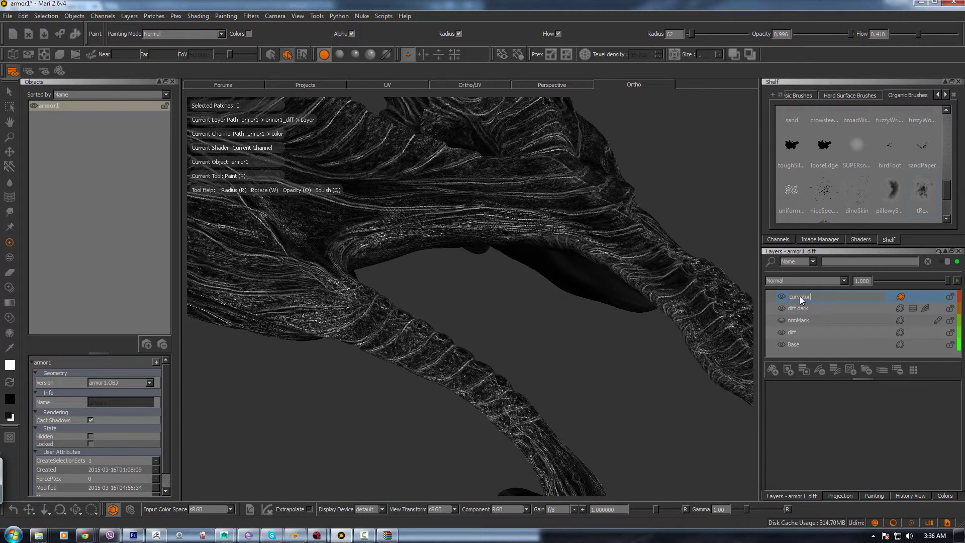
pyautogui.write('curvatureMask')
pyautogui.press('Return')
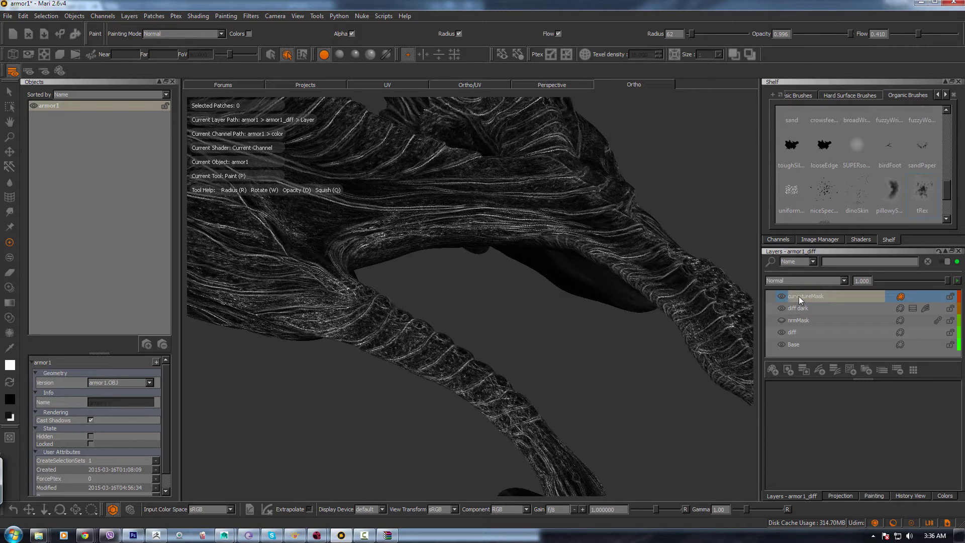
# Step: Hide the curvatureMask layer and add an Axis Mask procedural layer from the custom geometry types above it
pyautogui.scroll(-5, 658, 316)
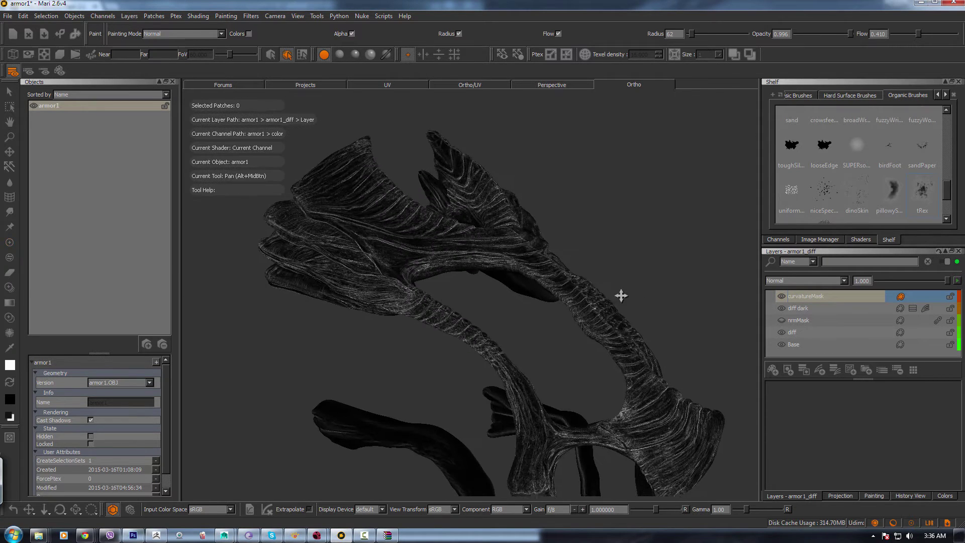
pyautogui.click(782, 297)
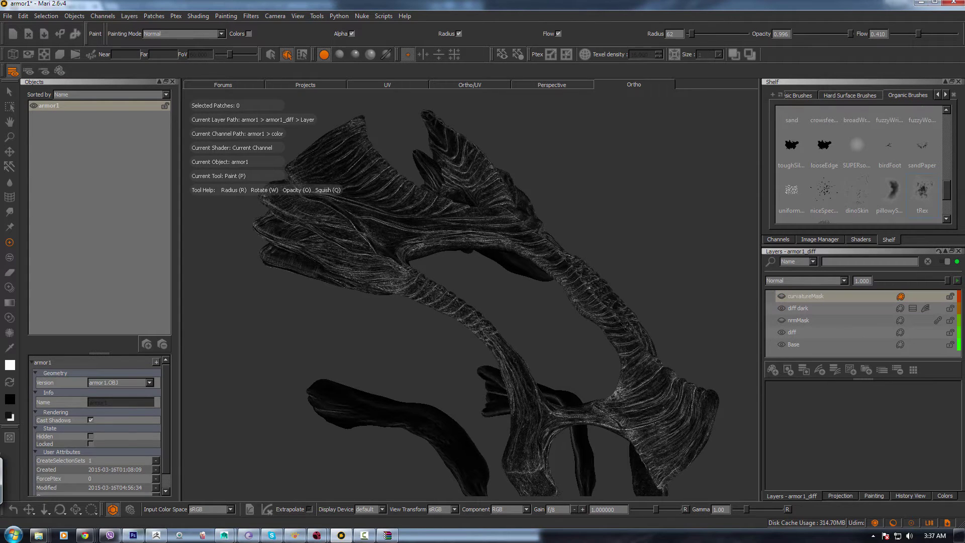
pyautogui.click(851, 372)
pyautogui.moveTo(870, 382)
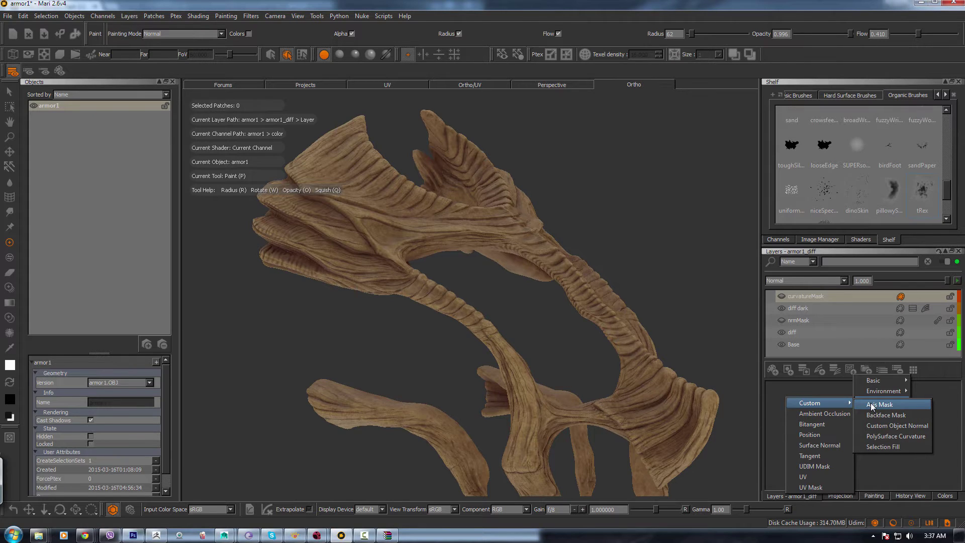
pyautogui.click(870, 404)
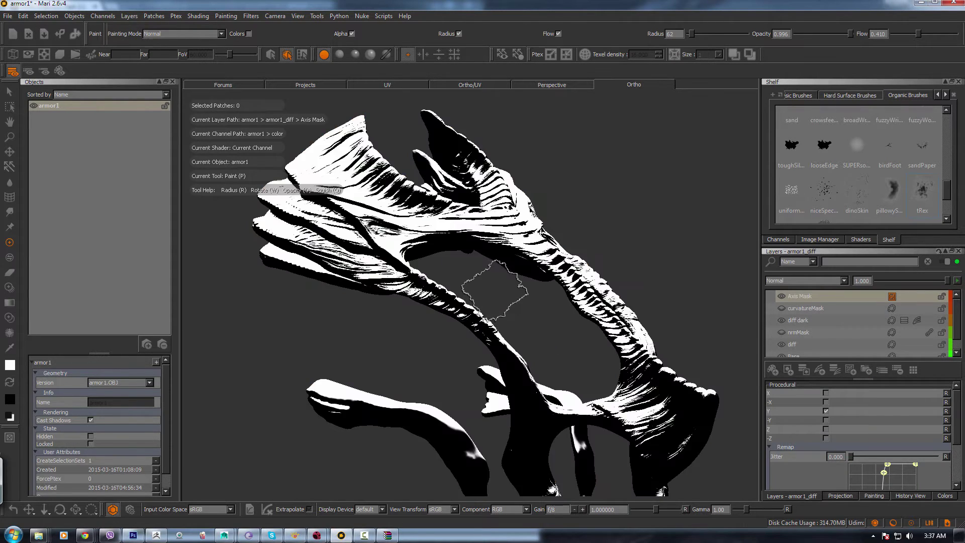
# Step: Examine the Axis Mask's coverage on the armor's upward-facing folds and struts, with more of its procedural settings revealed
pyautogui.keyDown('alt'); pyautogui.moveTo(495, 290); pyautogui.dragTo(532, 301, button='right'); pyautogui.keyUp('alt')
pyautogui.keyDown('alt'); pyautogui.moveTo(501, 288); pyautogui.dragTo(570, 382, button='middle'); pyautogui.keyUp('alt')
pyautogui.keyDown('alt'); pyautogui.moveTo(571, 382); pyautogui.dragTo(598, 402, button='right'); pyautogui.keyUp('alt')
pyautogui.moveTo(866, 379); pyautogui.dragTo(866, 366)
pyautogui.moveTo(654, 375)
pyautogui.keyDown('alt'); pyautogui.mouseDown(button='right')
pyautogui.moveTo(609, 370)
pyautogui.moveTo(583, 383)
pyautogui.mouseUp(button='right'); pyautogui.keyUp('alt')
pyautogui.keyDown('alt'); pyautogui.moveTo(583, 383); pyautogui.dragTo(573, 277, button='middle'); pyautogui.keyUp('alt')
pyautogui.keyDown('alt'); pyautogui.rightClick(568, 281); pyautogui.keyUp('alt')
pyautogui.keyDown('alt'); pyautogui.moveTo(585, 325); pyautogui.dragTo(624, 361, button='middle'); pyautogui.keyUp('alt')
pyautogui.keyDown('alt'); pyautogui.moveTo(625, 362); pyautogui.dragTo(640, 330, button='right'); pyautogui.keyUp('alt')
pyautogui.moveTo(640, 329)
pyautogui.keyDown('alt'); pyautogui.mouseDown(button='middle')
pyautogui.moveTo(598, 324)
pyautogui.moveTo(596, 333)
pyautogui.mouseUp(button='middle'); pyautogui.keyUp('alt')
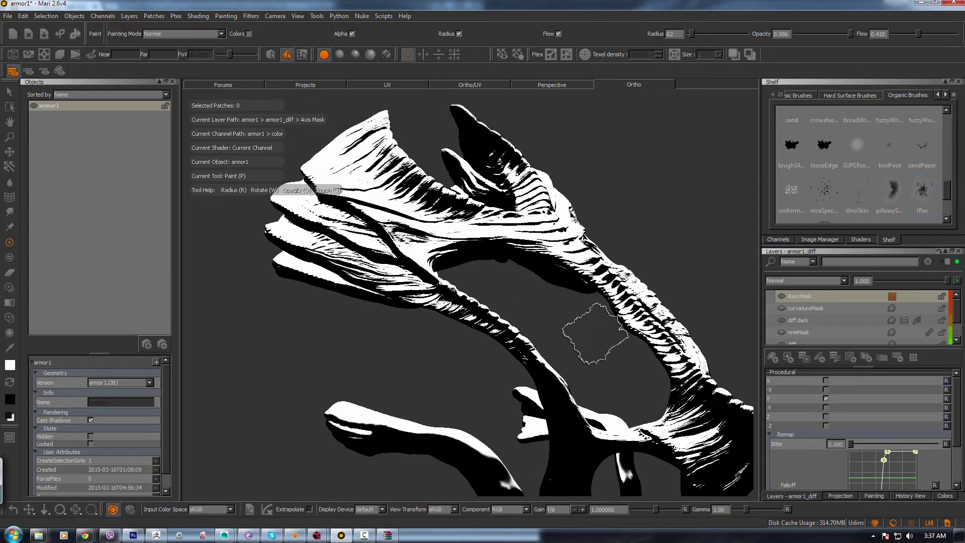
# Step: Try adding the -Y direction to the Axis Mask's Y coverage, compare it on the armor, and clear both directions
pyautogui.click(825, 397)
pyautogui.keyDown('alt'); pyautogui.moveTo(481, 263); pyautogui.dragTo(566, 292, button='right'); pyautogui.keyUp('alt')
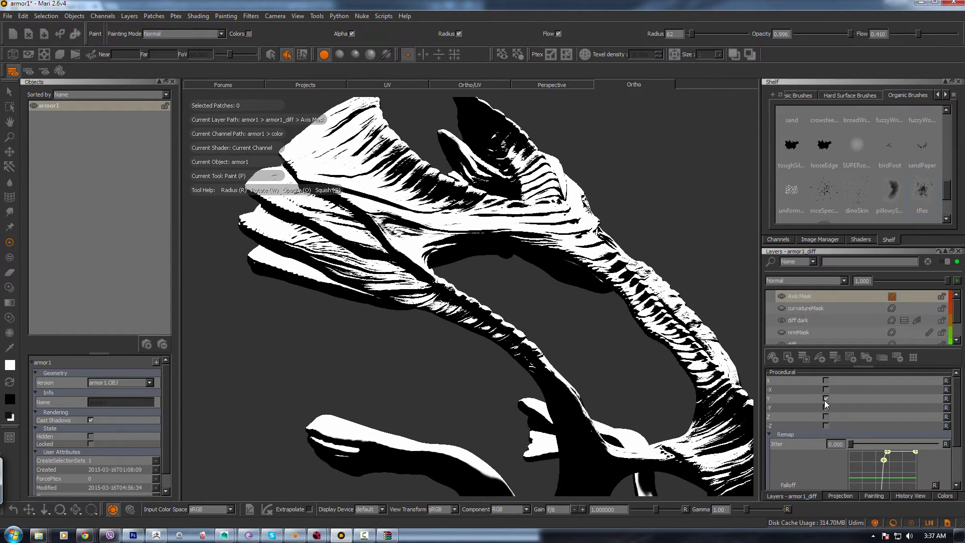
pyautogui.moveTo(662, 334)
pyautogui.keyDown('alt'); pyautogui.mouseDown(button='right')
pyautogui.moveTo(590, 323)
pyautogui.moveTo(585, 307)
pyautogui.mouseUp(button='right'); pyautogui.keyUp('alt')
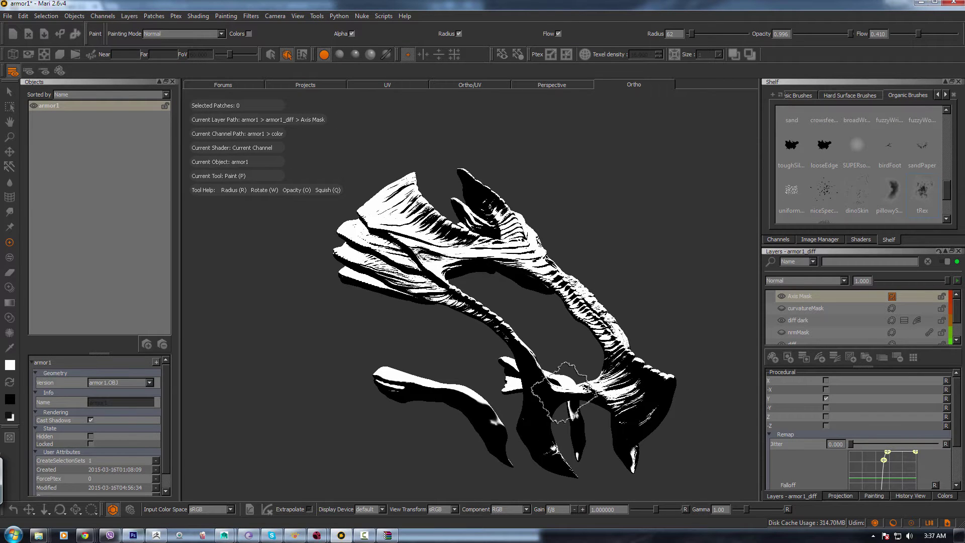
pyautogui.click(825, 408)
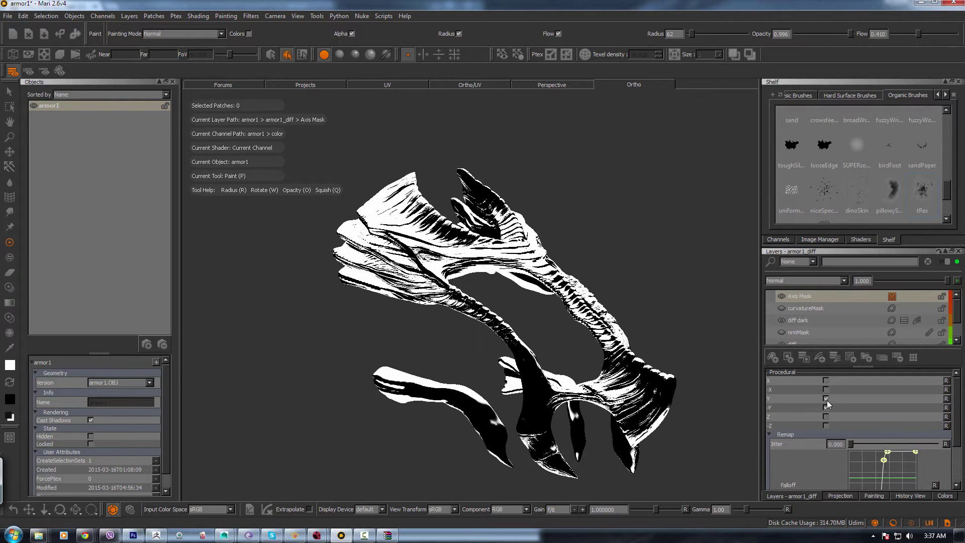
pyautogui.moveTo(578, 352)
pyautogui.keyDown('alt'); pyautogui.mouseDown()
pyautogui.moveTo(548, 395)
pyautogui.moveTo(508, 420)
pyautogui.mouseUp(); pyautogui.keyUp('alt')
pyautogui.click(825, 407)
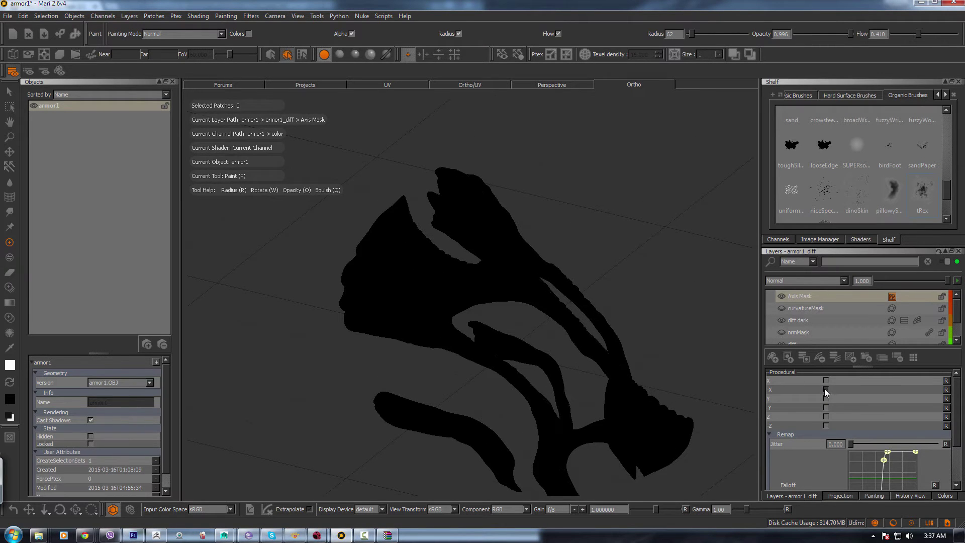
# Step: Try the Axis Mask's -X, Z and -Z directions one at a time on the armor, clearing each one
pyautogui.click(825, 389)
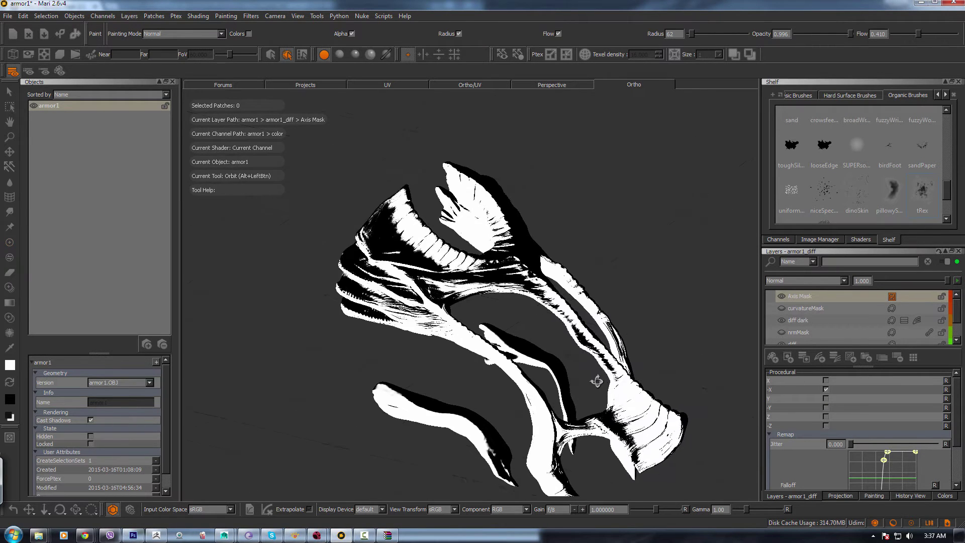
pyautogui.click(825, 390)
pyautogui.click(825, 417)
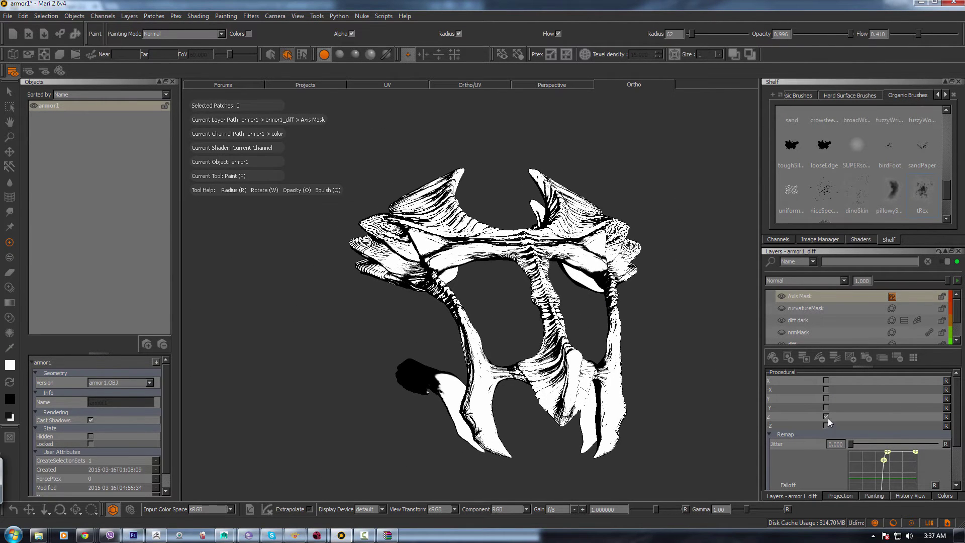
pyautogui.click(825, 417)
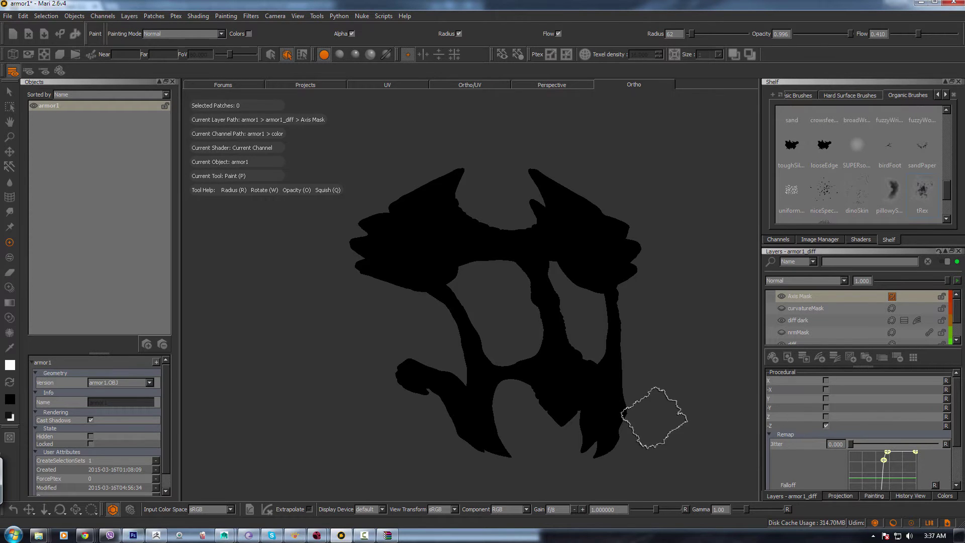
pyautogui.keyDown('alt'); pyautogui.moveTo(632, 417); pyautogui.dragTo(838, 445); pyautogui.keyUp('alt')
pyautogui.click(825, 426)
pyautogui.moveTo(587, 415); pyautogui.dragTo(571, 399, button='middle')
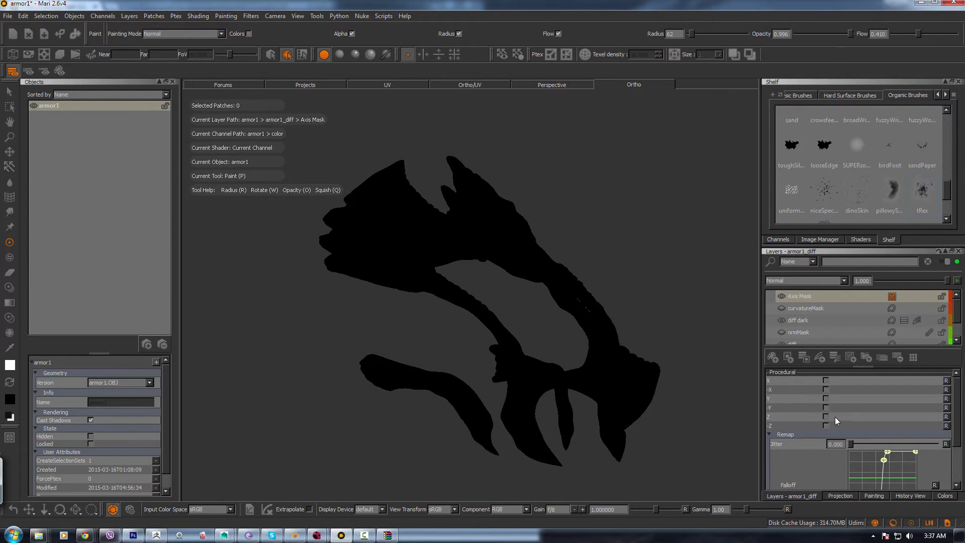
# Step: Enable only the Y direction on the Axis Mask and inspect its hard-edged coverage on the armor's folds
pyautogui.click(825, 398)
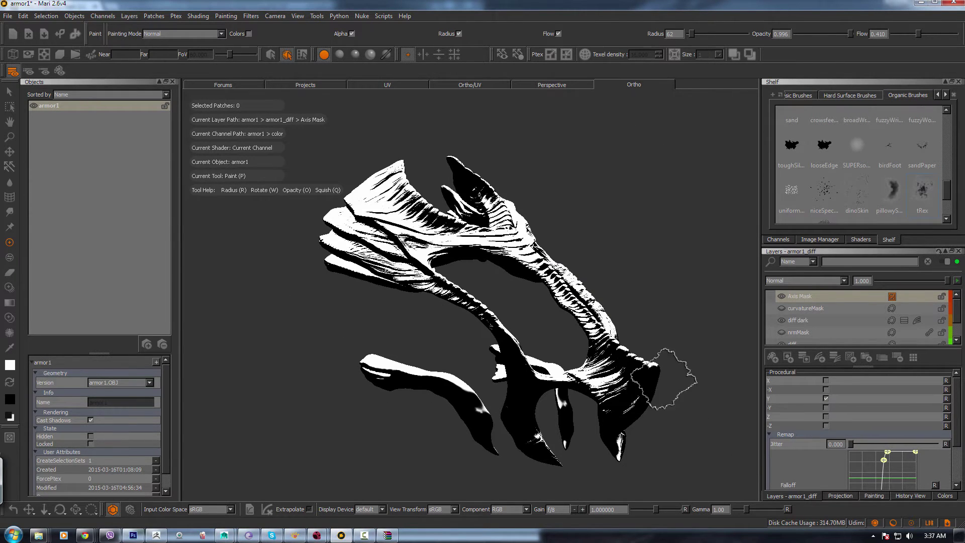
pyautogui.keyDown('alt'); pyautogui.moveTo(422, 211); pyautogui.dragTo(477, 256, button='right'); pyautogui.keyUp('alt')
pyautogui.keyDown('alt'); pyautogui.moveTo(478, 257); pyautogui.dragTo(528, 340, button='middle'); pyautogui.keyUp('alt')
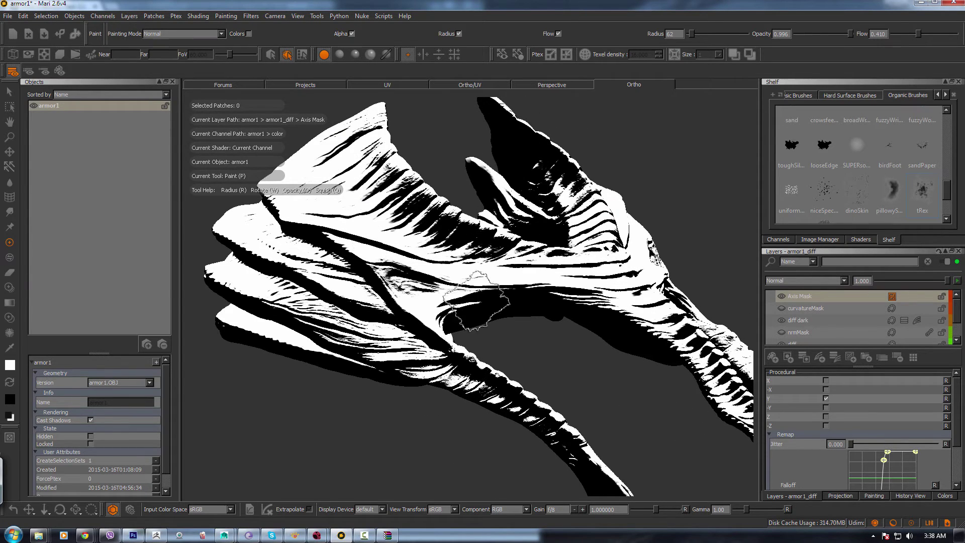
pyautogui.keyDown('alt'); pyautogui.moveTo(641, 261); pyautogui.dragTo(629, 308, button='right'); pyautogui.keyUp('alt')
pyautogui.keyDown('alt'); pyautogui.moveTo(623, 321); pyautogui.dragTo(577, 263, button='middle'); pyautogui.keyUp('alt')
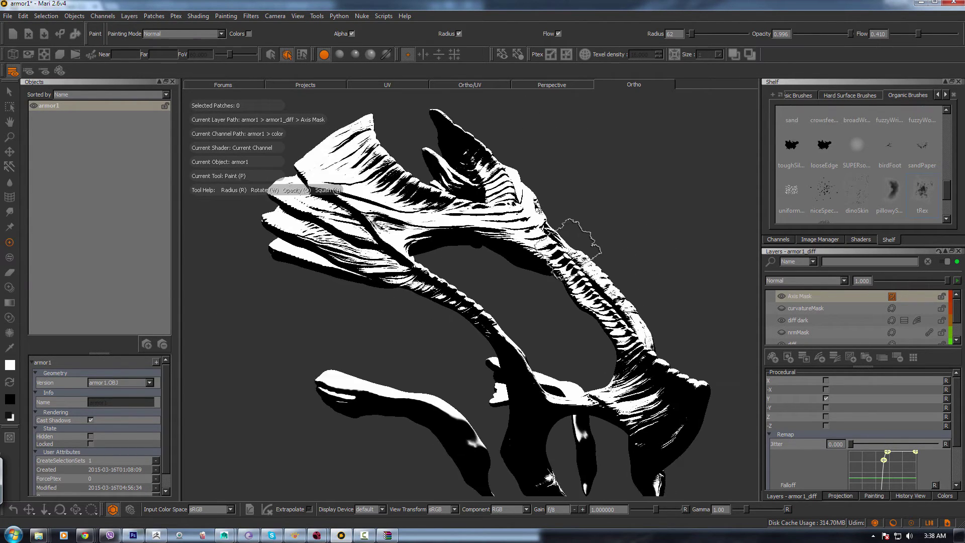
# Step: Switch the Axis Mask from the Y to the Z direction and inspect the armor's front-facing coverage
pyautogui.click(825, 399)
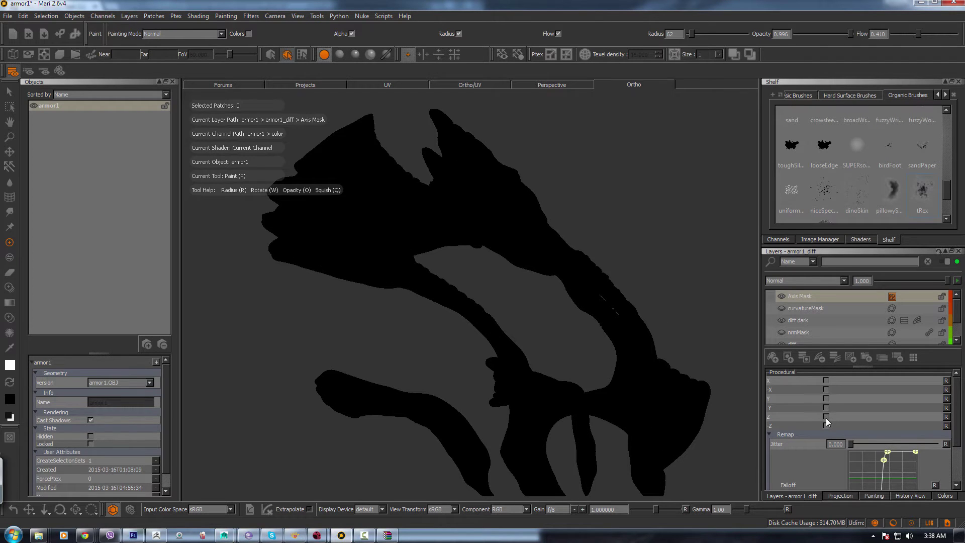
pyautogui.click(825, 417)
pyautogui.keyDown('alt'); pyautogui.moveTo(663, 409); pyautogui.dragTo(637, 360); pyautogui.keyUp('alt')
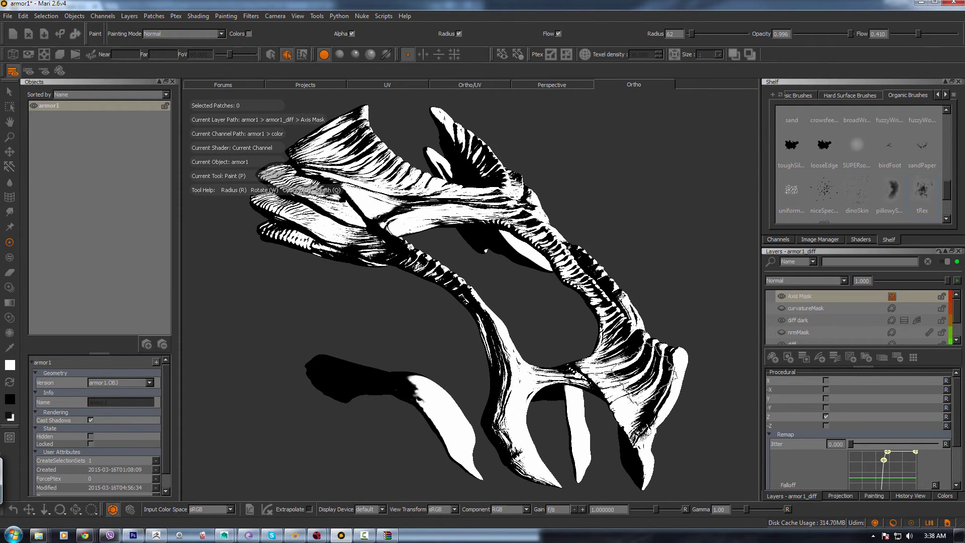
pyautogui.keyDown('alt'); pyautogui.moveTo(652, 379); pyautogui.dragTo(635, 343, button='middle'); pyautogui.keyUp('alt')
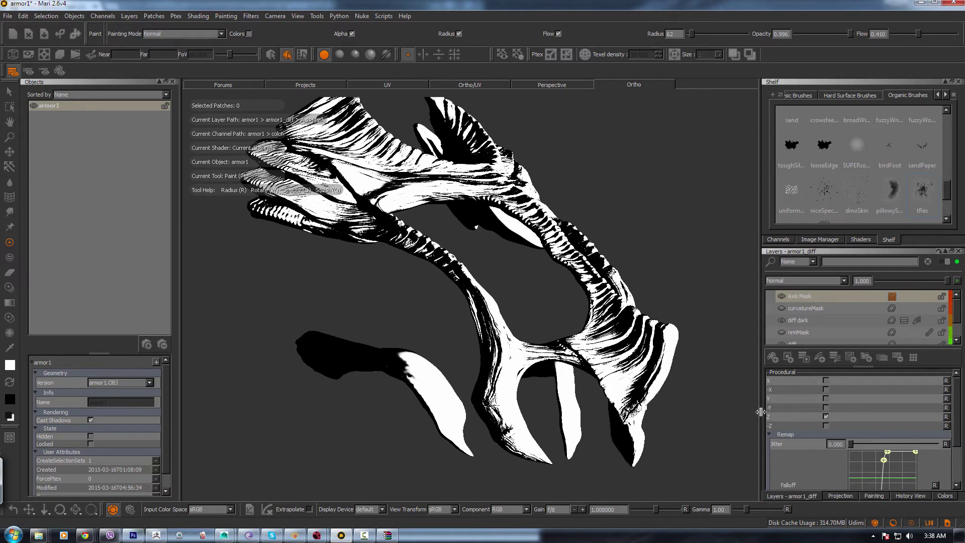
# Step: Reshape the Axis Mask's falloff curve into a softer, darker ramp and switch its direction from Z to Y
pyautogui.scroll(-4, 954, 410)
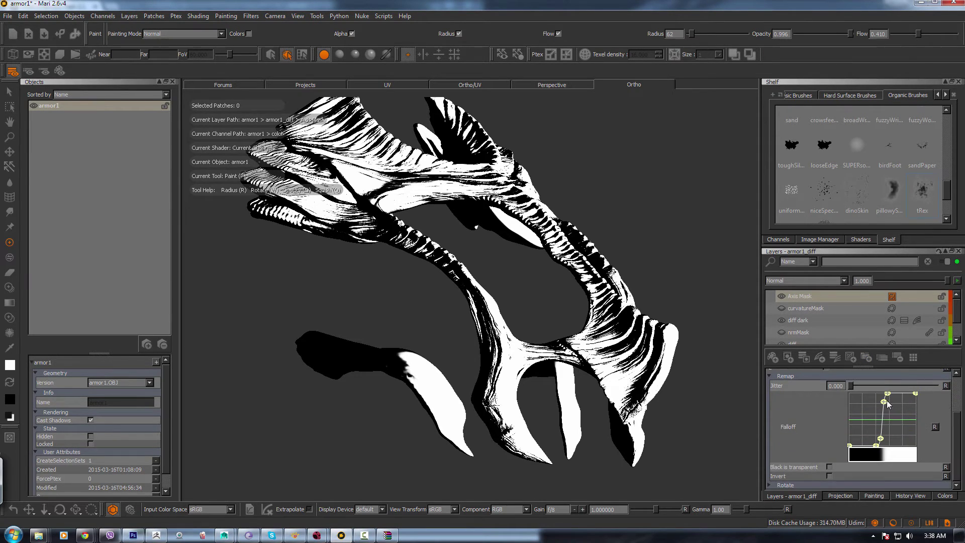
pyautogui.moveTo(886, 408); pyautogui.dragTo(900, 441)
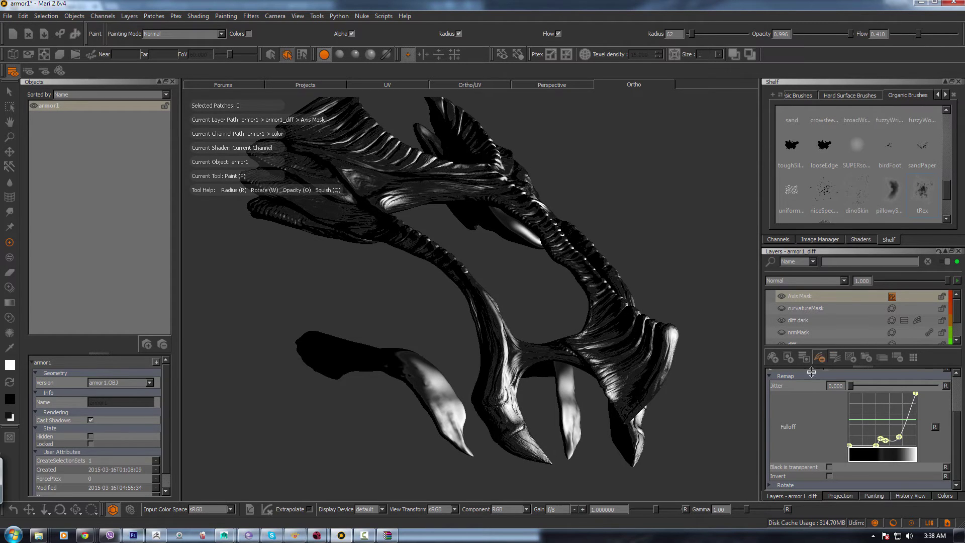
pyautogui.scroll(3, 806, 386)
pyautogui.click(825, 398)
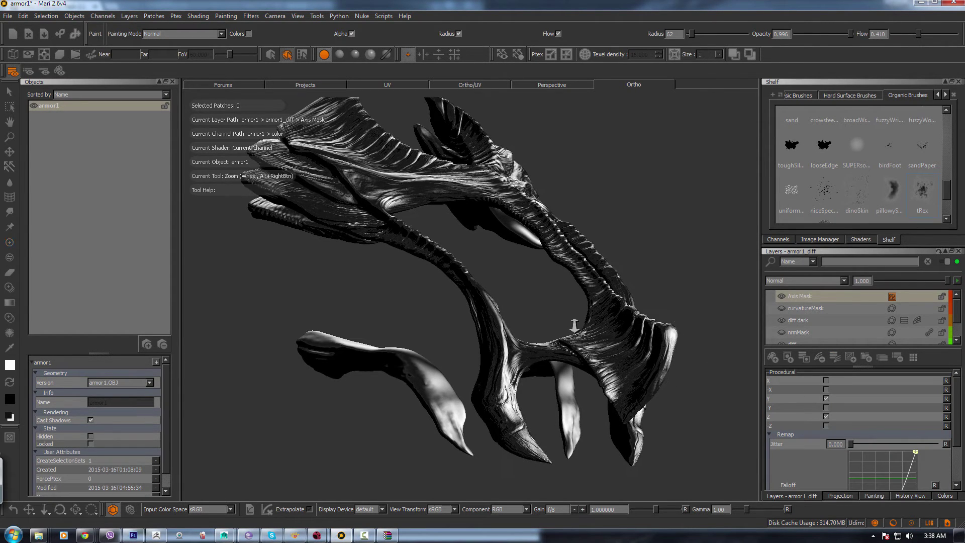
pyautogui.click(826, 416)
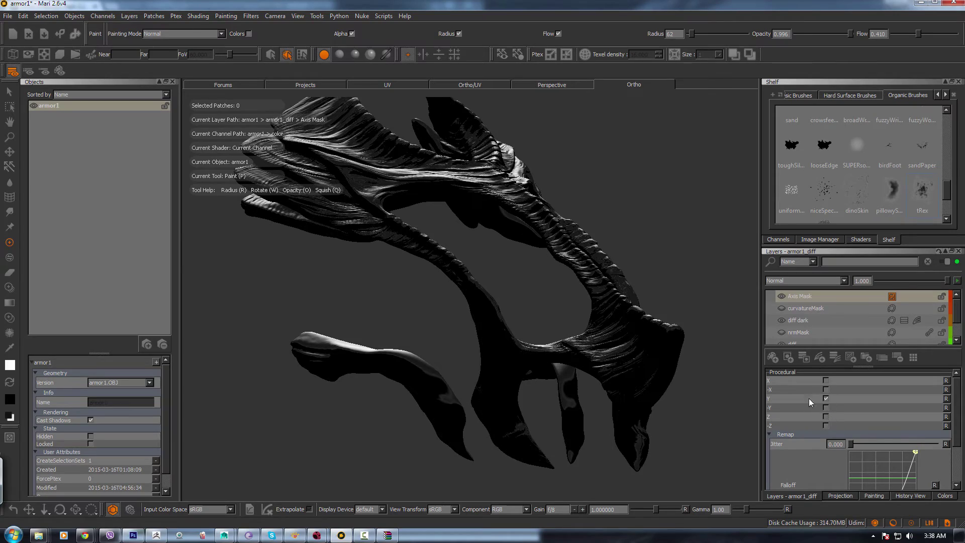
# Step: Examine the softened Y-axis mask on the armor's folds and ribbed struts from several angles and distances
pyautogui.keyDown('alt'); pyautogui.moveTo(628, 368); pyautogui.dragTo(649, 441); pyautogui.keyUp('alt')
pyautogui.scroll(2, 536, 297)
pyautogui.moveTo(536, 297)
pyautogui.keyDown('alt'); pyautogui.mouseDown()
pyautogui.moveTo(496, 312)
pyautogui.moveTo(549, 286)
pyautogui.moveTo(537, 294)
pyautogui.mouseUp(); pyautogui.keyUp('alt')
pyautogui.press('p')
pyautogui.moveTo(537, 294)
pyautogui.keyDown('alt'); pyautogui.mouseDown(button='middle')
pyautogui.moveTo(302, 161)
pyautogui.moveTo(317, 126)
pyautogui.mouseUp(button='middle'); pyautogui.keyUp('alt')
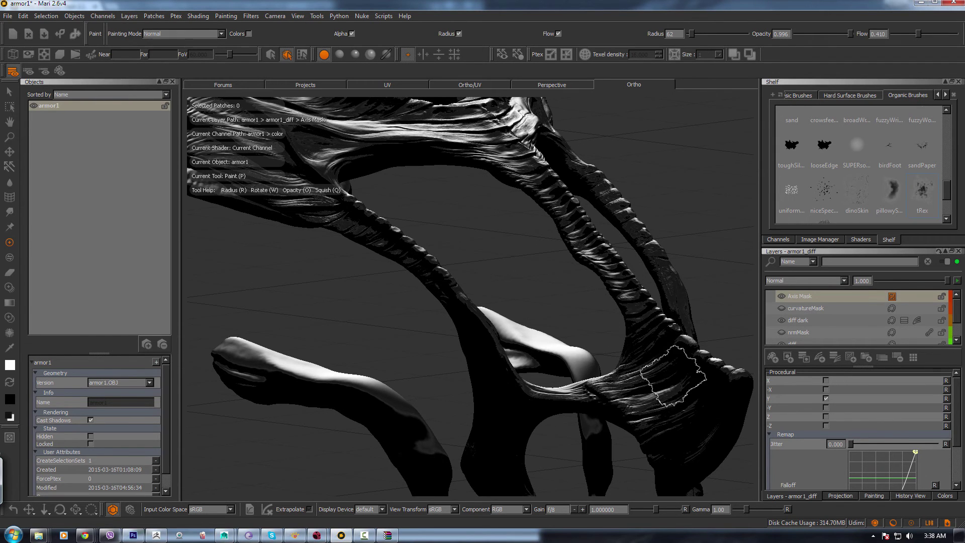
pyautogui.keyDown('alt'); pyautogui.moveTo(481, 159); pyautogui.dragTo(506, 232, button='middle'); pyautogui.keyUp('alt')
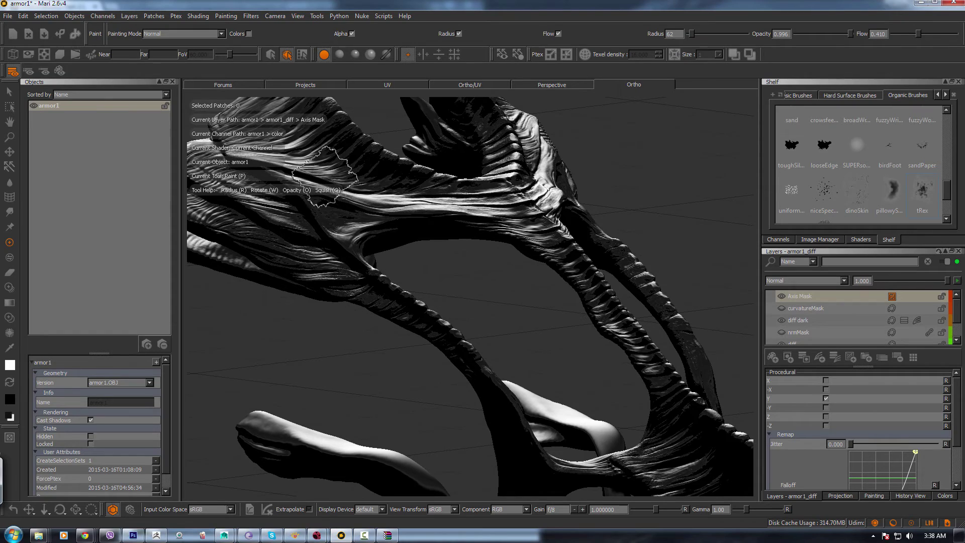
pyautogui.keyDown('alt'); pyautogui.moveTo(431, 269); pyautogui.dragTo(500, 366); pyautogui.keyUp('alt')
pyautogui.scroll(3, 533, 342)
pyautogui.keyDown('alt'); pyautogui.moveTo(551, 344); pyautogui.dragTo(484, 318, button='right'); pyautogui.keyUp('alt')
pyautogui.keyDown('alt'); pyautogui.moveTo(484, 319); pyautogui.dragTo(452, 272); pyautogui.keyUp('alt')
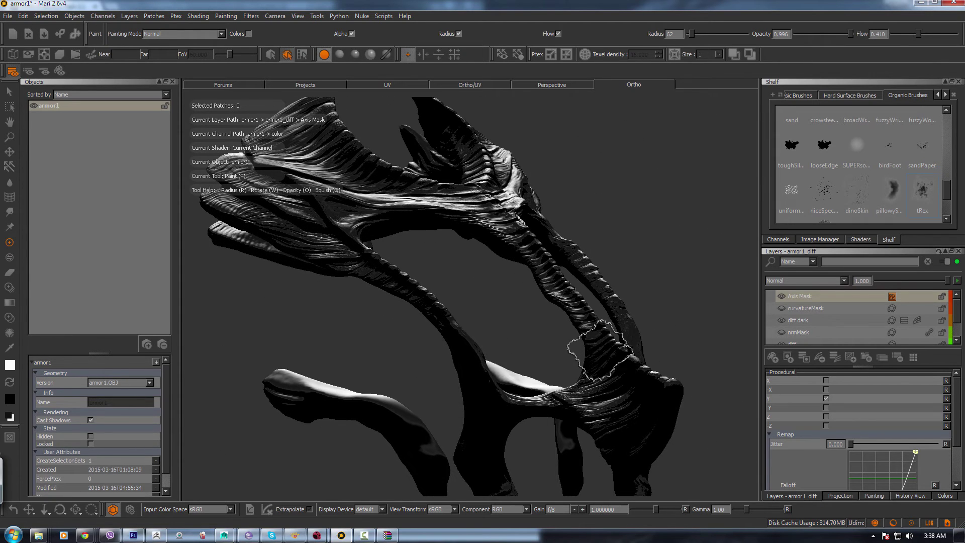
# Step: Try the Invert option on the Axis Mask and turn it off again
pyautogui.scroll(-3, 782, 457)
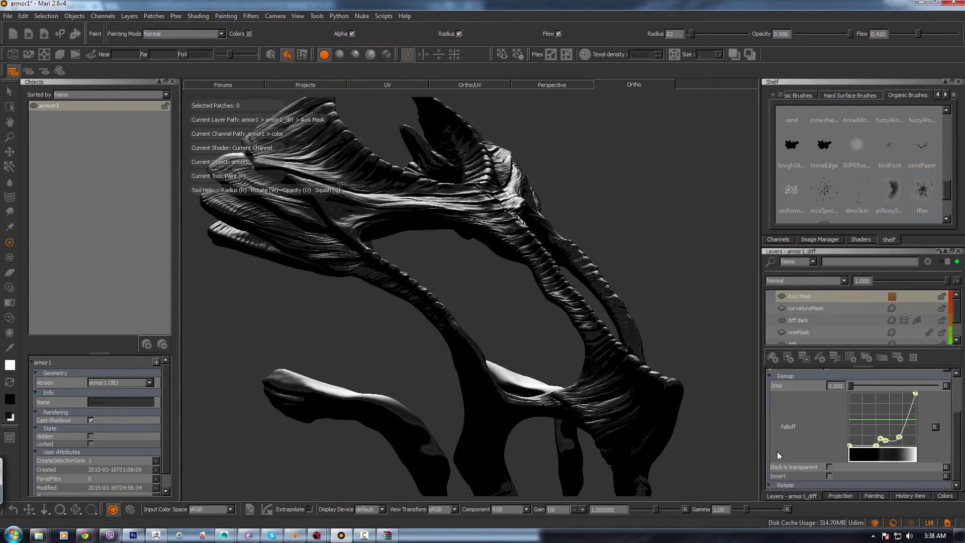
pyautogui.click(828, 475)
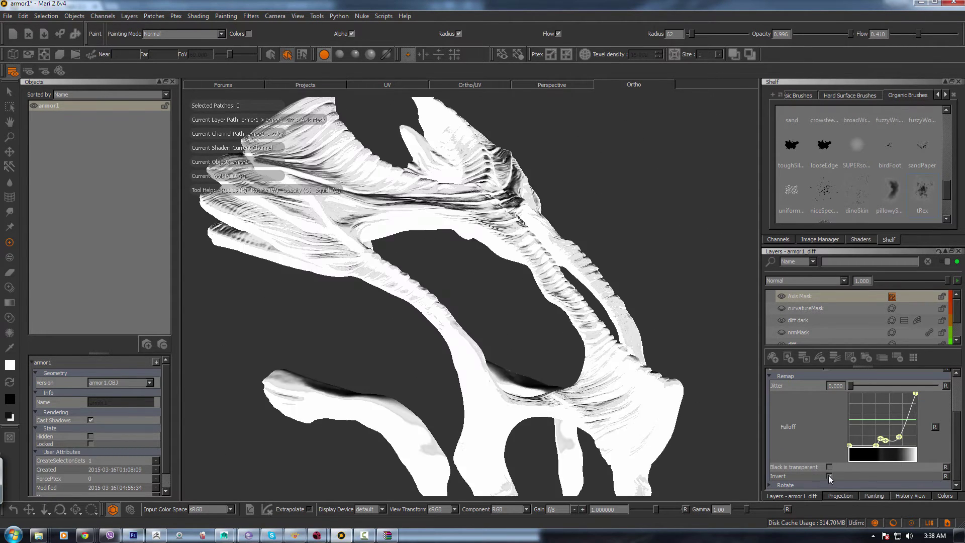
pyautogui.click(828, 475)
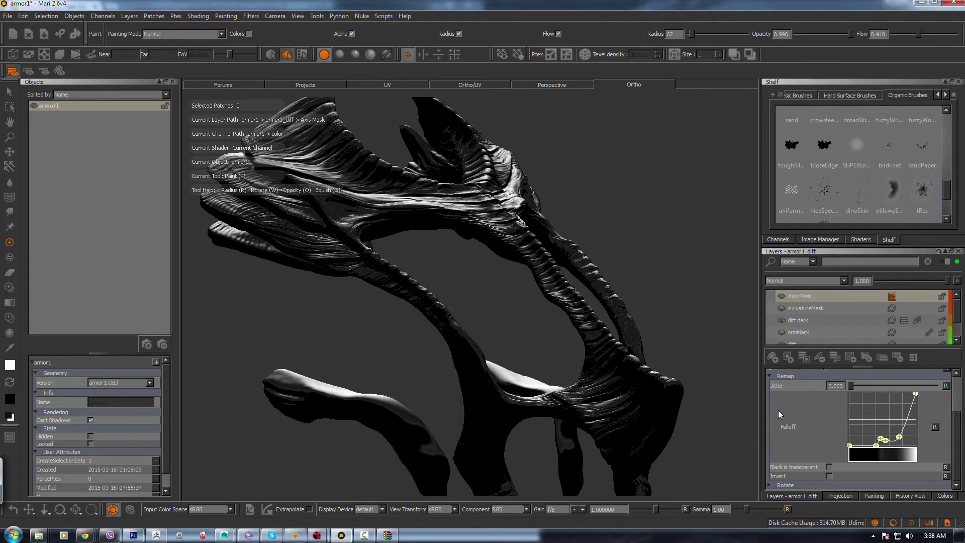
# Step: Bake the Axis Mask into a paintable layer with Merge Layers and rename the result as axis Mask
pyautogui.scroll(3, 810, 445)
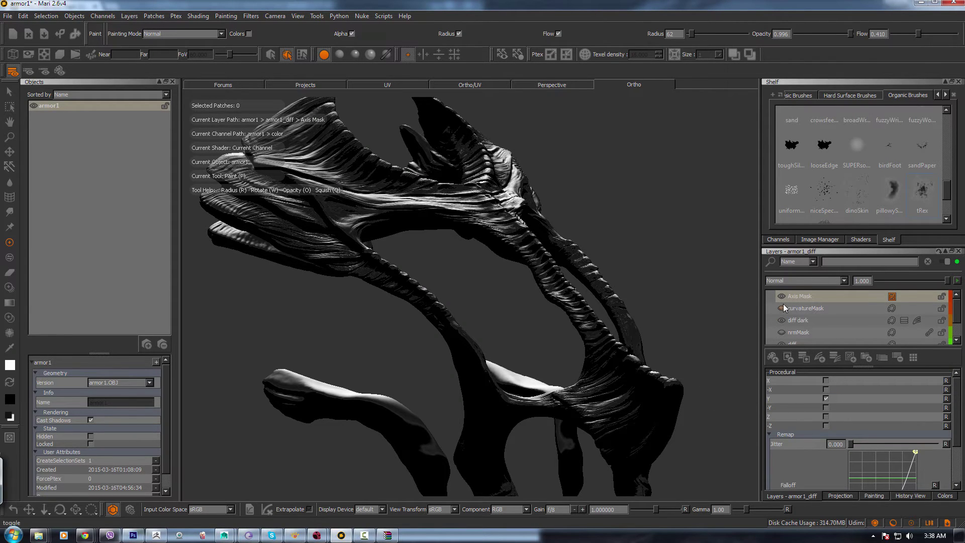
pyautogui.rightClick(797, 297)
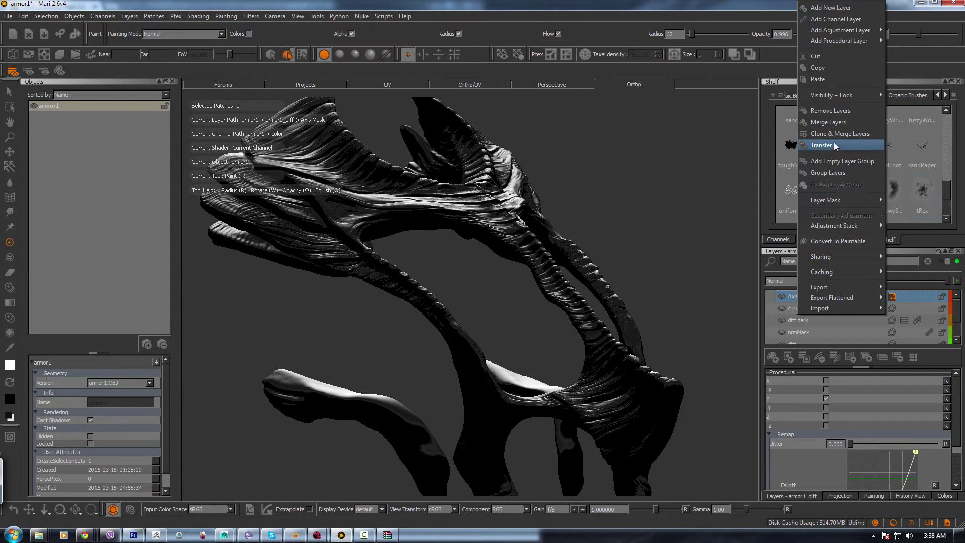
pyautogui.click(830, 123)
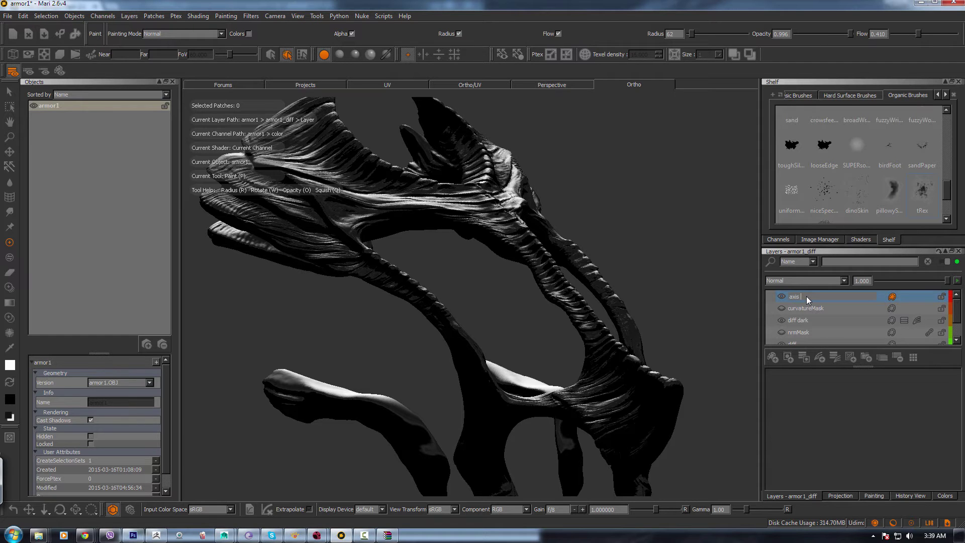
pyautogui.write('Mask')
pyautogui.press('Return')
# Step: Move the axis Mask and curvatureMask layers below nrmMask, keeping axis Mask above curvatureMask and both above the diff layer
pyautogui.scroll(-3, 550, 318)
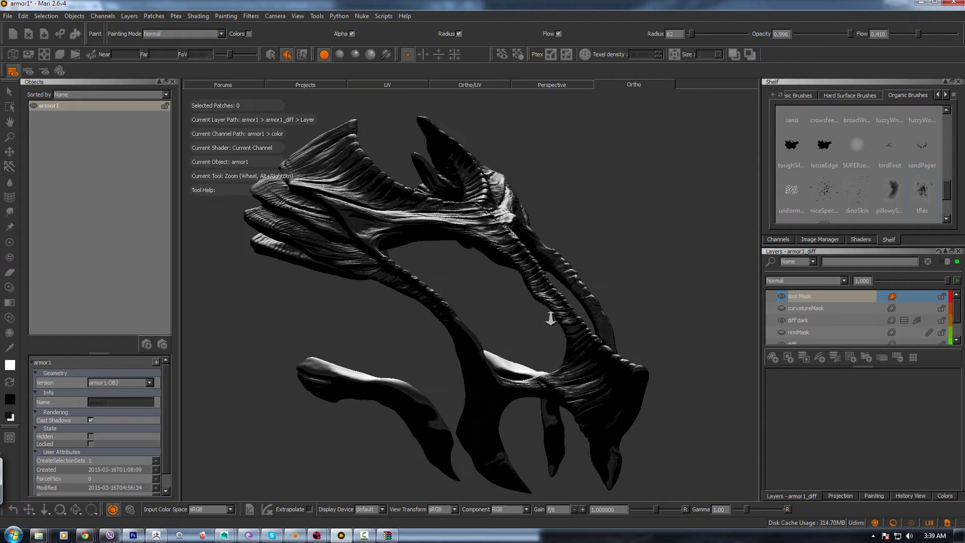
pyautogui.keyDown('alt'); pyautogui.moveTo(550, 318); pyautogui.dragTo(532, 304, button='right'); pyautogui.keyUp('alt')
pyautogui.keyDown('alt'); pyautogui.moveTo(532, 304); pyautogui.dragTo(575, 331); pyautogui.keyUp('alt')
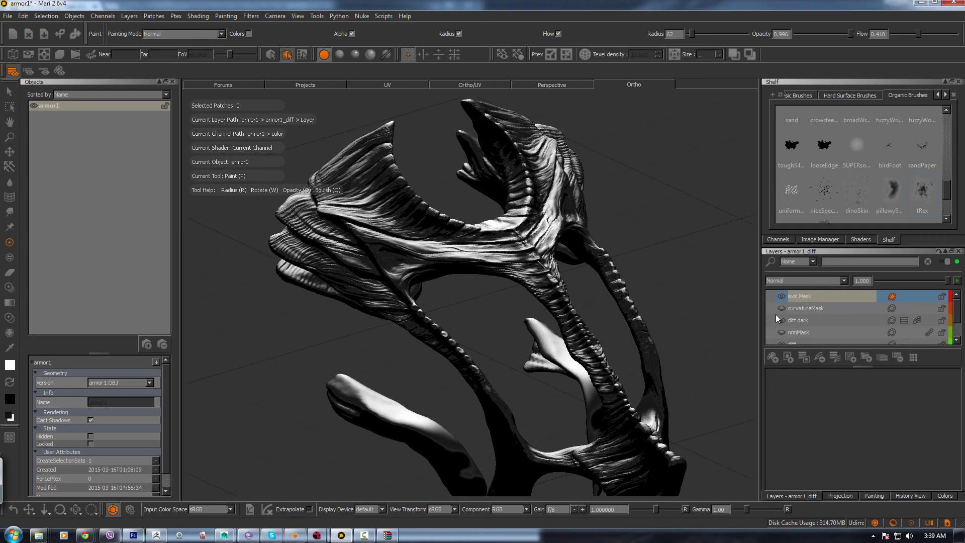
pyautogui.click(801, 296)
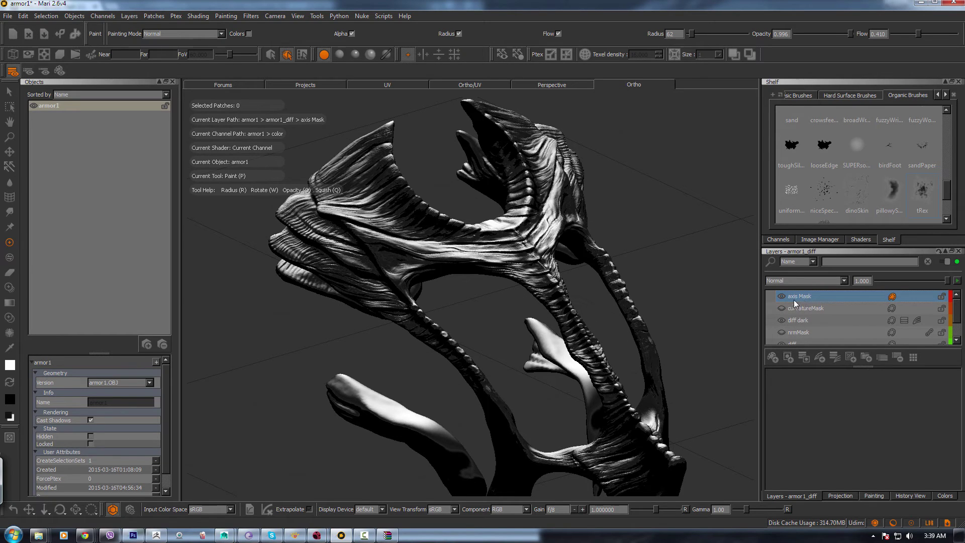
pyautogui.moveTo(794, 300); pyautogui.dragTo(782, 340)
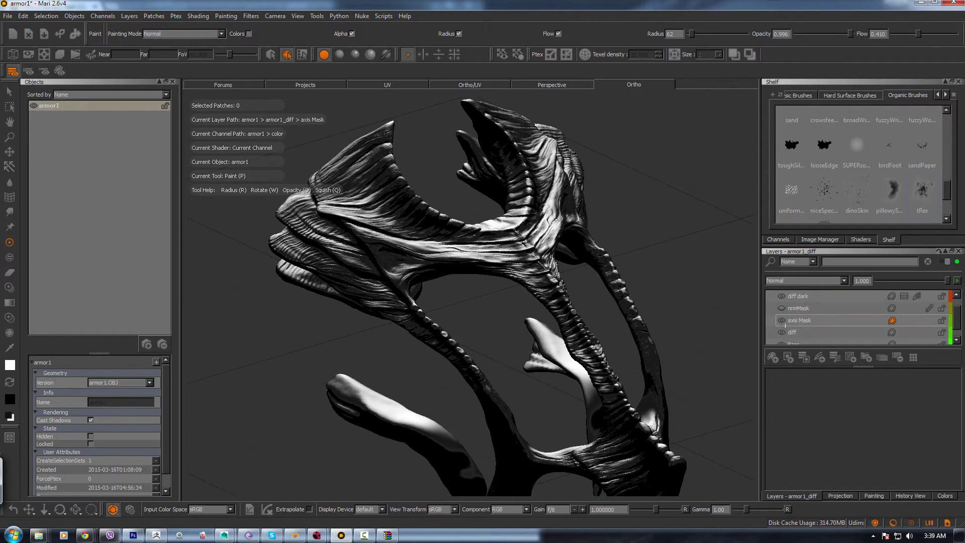
pyautogui.scroll(1, 804, 316)
pyautogui.moveTo(803, 295); pyautogui.dragTo(789, 340)
pyautogui.scroll(1, 875, 312)
# Step: Open the mask stack of the diff dark layer and place its window over the viewport, clear of the layer list
pyautogui.click(903, 295)
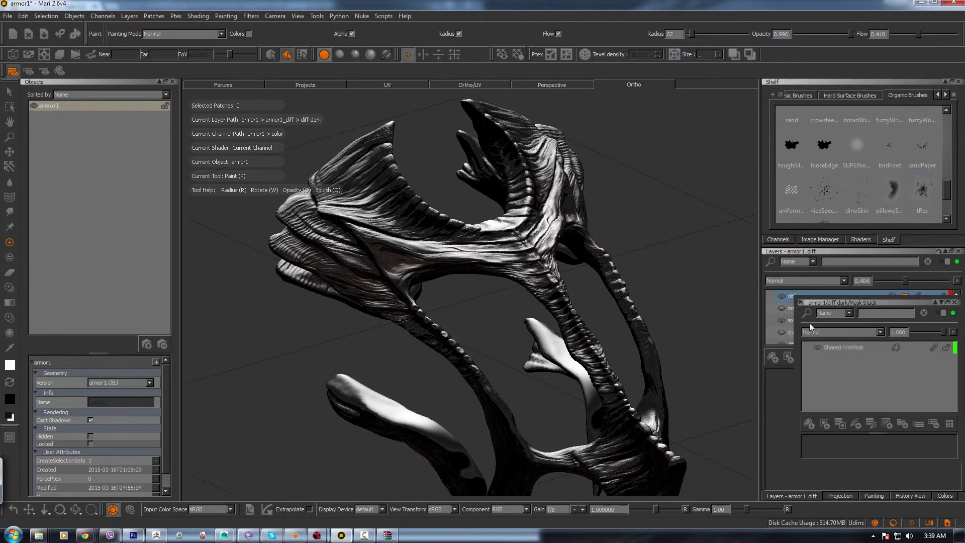
pyautogui.moveTo(838, 302); pyautogui.dragTo(617, 273)
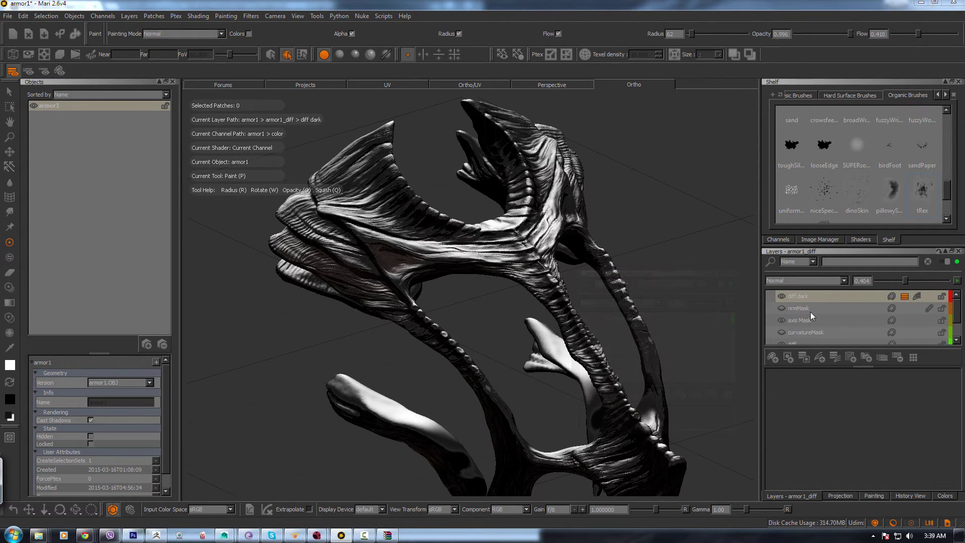
pyautogui.click(905, 296)
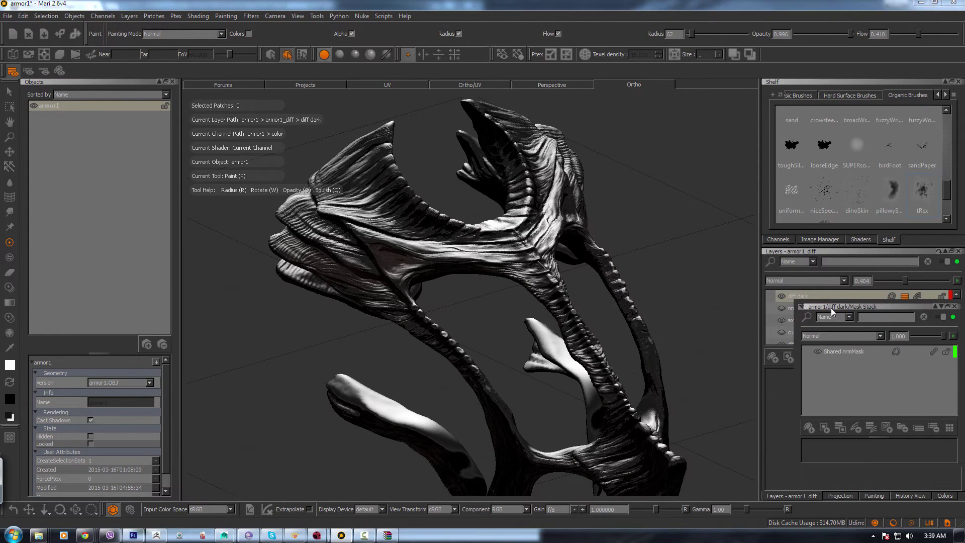
pyautogui.moveTo(831, 307); pyautogui.dragTo(638, 284)
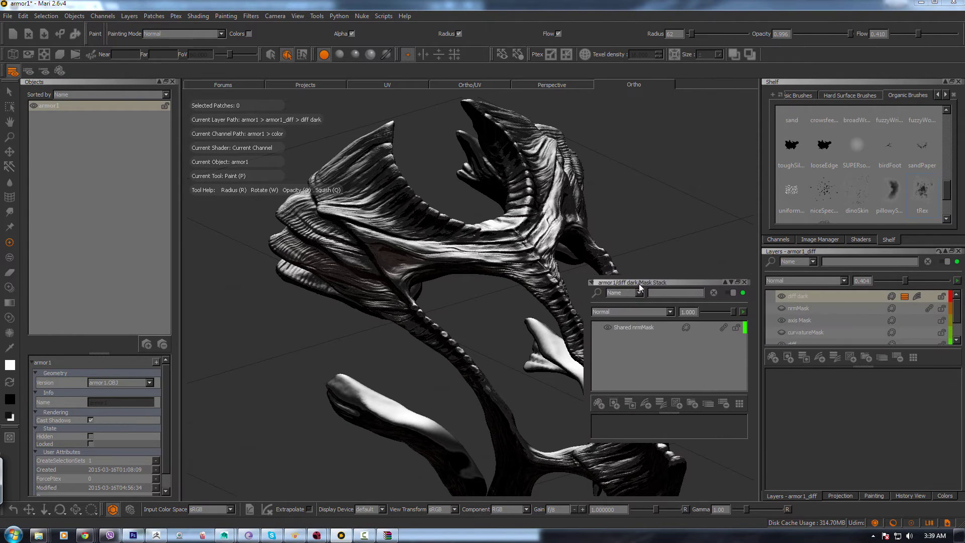
pyautogui.click(802, 322)
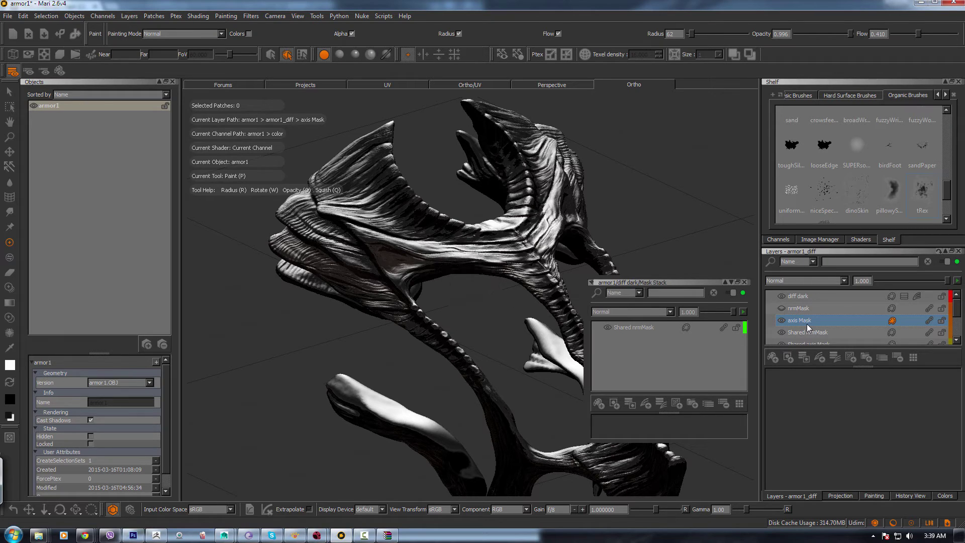
pyautogui.hotkey('ctrl', 'z')
pyautogui.hotkey('ctrl', 'z')
# Step: Share the axis Mask layer into the diff dark mask stack and hide the original axis Mask layer
pyautogui.click(804, 310)
pyautogui.click(803, 322)
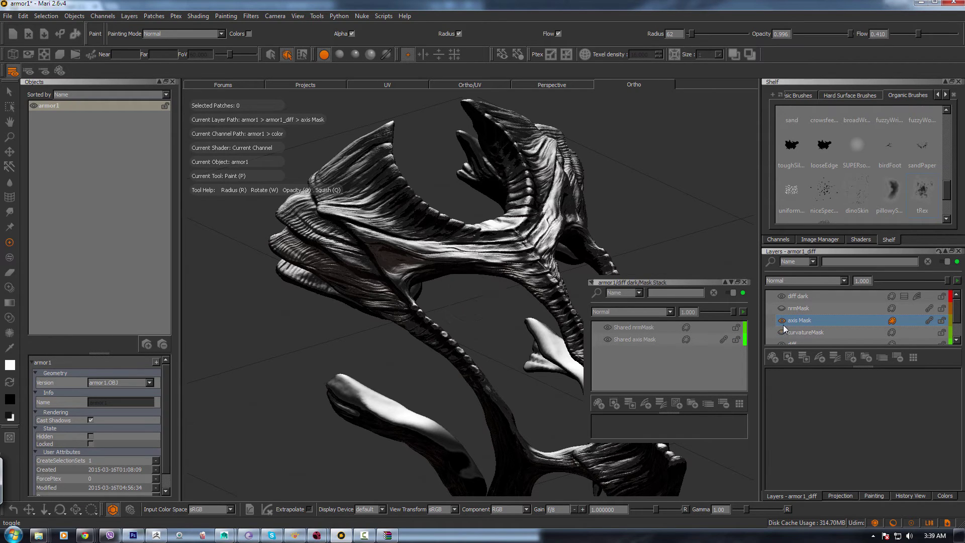
pyautogui.click(782, 322)
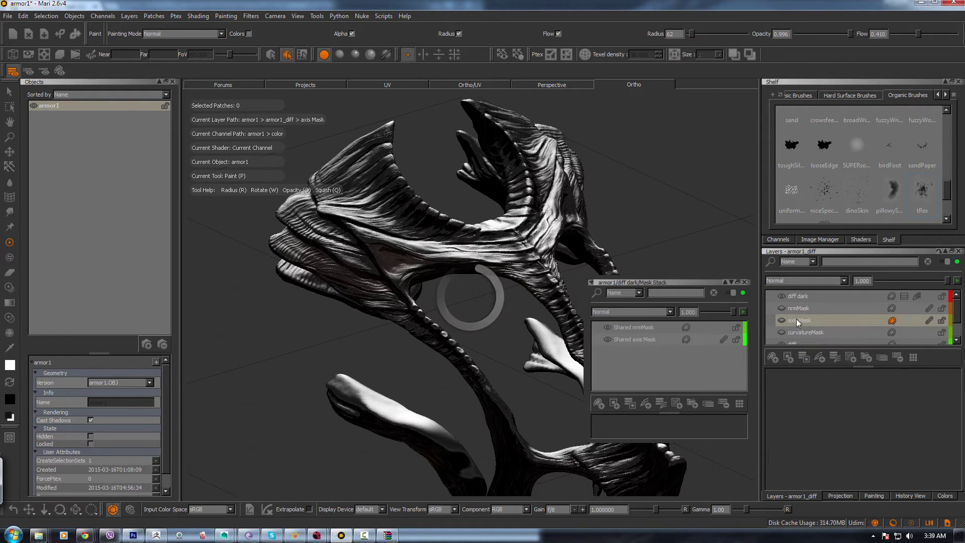
# Step: Examine up close how the combined normal and axis masks distribute the dark color over the armor's ridges and limbs
pyautogui.scroll(2, 499, 286)
pyautogui.scroll(1, 500, 286)
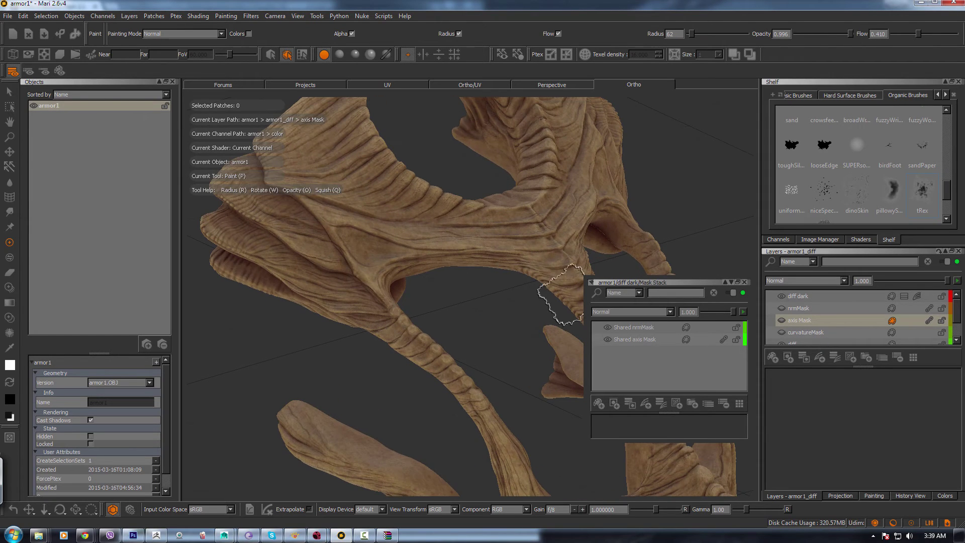
pyautogui.keyDown('alt'); pyautogui.moveTo(445, 267); pyautogui.dragTo(472, 284); pyautogui.keyUp('alt')
pyautogui.moveTo(472, 284)
pyautogui.keyDown('alt'); pyautogui.mouseDown(button='middle')
pyautogui.moveTo(496, 319)
pyautogui.moveTo(411, 365)
pyautogui.mouseUp(button='middle'); pyautogui.keyUp('alt')
pyautogui.scroll(2, 455, 322)
pyautogui.keyDown('alt'); pyautogui.moveTo(411, 366); pyautogui.dragTo(413, 374); pyautogui.keyUp('alt')
pyautogui.scroll(1, 413, 374)
pyautogui.moveTo(413, 374)
pyautogui.keyDown('alt'); pyautogui.mouseDown(button='middle')
pyautogui.moveTo(428, 379)
pyautogui.moveTo(506, 344)
pyautogui.mouseUp(button='middle'); pyautogui.keyUp('alt')
pyautogui.moveTo(288, 286)
pyautogui.keyDown('alt'); pyautogui.mouseDown()
pyautogui.moveTo(269, 290)
pyautogui.moveTo(362, 276)
pyautogui.moveTo(476, 301)
pyautogui.mouseUp(); pyautogui.keyUp('alt')
pyautogui.keyDown('alt'); pyautogui.moveTo(476, 300); pyautogui.dragTo(465, 312, button='right'); pyautogui.keyUp('alt')
pyautogui.keyDown('alt'); pyautogui.moveTo(465, 311); pyautogui.dragTo(382, 347, button='middle'); pyautogui.keyUp('alt')
pyautogui.keyDown('alt'); pyautogui.moveTo(382, 347); pyautogui.dragTo(412, 347, button='right'); pyautogui.keyUp('alt')
pyautogui.moveTo(502, 266)
pyautogui.keyDown('alt'); pyautogui.mouseDown(button='middle')
pyautogui.moveTo(440, 420)
pyautogui.moveTo(375, 348)
pyautogui.moveTo(459, 324)
pyautogui.moveTo(475, 305)
pyautogui.moveTo(413, 291)
pyautogui.mouseUp(button='middle'); pyautogui.keyUp('alt')
pyautogui.moveTo(414, 291)
pyautogui.keyDown('alt'); pyautogui.mouseDown(button='right')
pyautogui.moveTo(396, 298)
pyautogui.moveTo(413, 340)
pyautogui.mouseUp(button='right'); pyautogui.keyUp('alt')
pyautogui.keyDown('alt'); pyautogui.moveTo(413, 340); pyautogui.dragTo(431, 263, button='middle'); pyautogui.keyUp('alt')
pyautogui.keyDown('alt'); pyautogui.moveTo(357, 273); pyautogui.dragTo(287, 275, button='middle'); pyautogui.keyUp('alt')
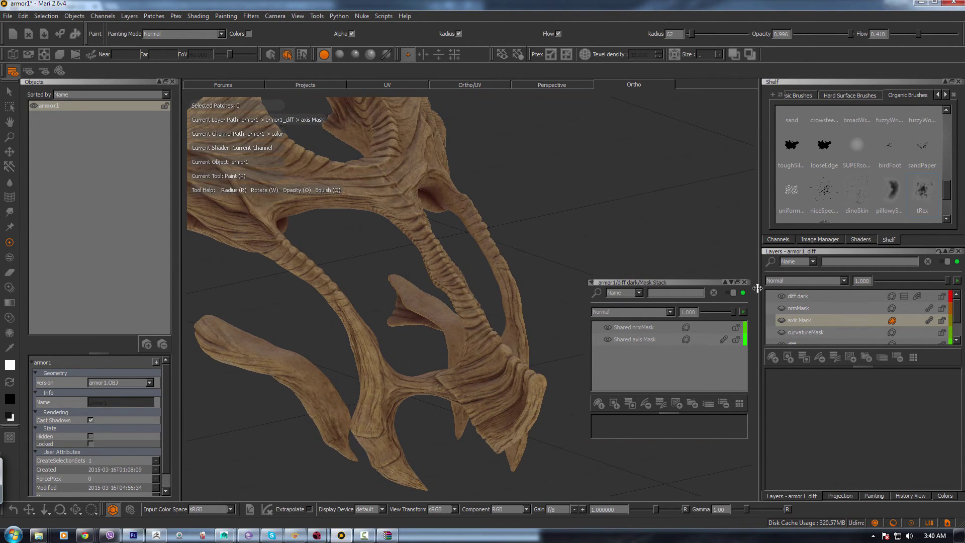
# Step: Collapse and close the diff dark mask stack window to clear the view of the armor
pyautogui.click(725, 284)
pyautogui.keyDown('alt'); pyautogui.moveTo(562, 273); pyautogui.dragTo(645, 302, button='middle'); pyautogui.keyUp('alt')
pyautogui.keyDown('alt'); pyautogui.moveTo(679, 401); pyautogui.dragTo(679, 390); pyautogui.keyUp('alt')
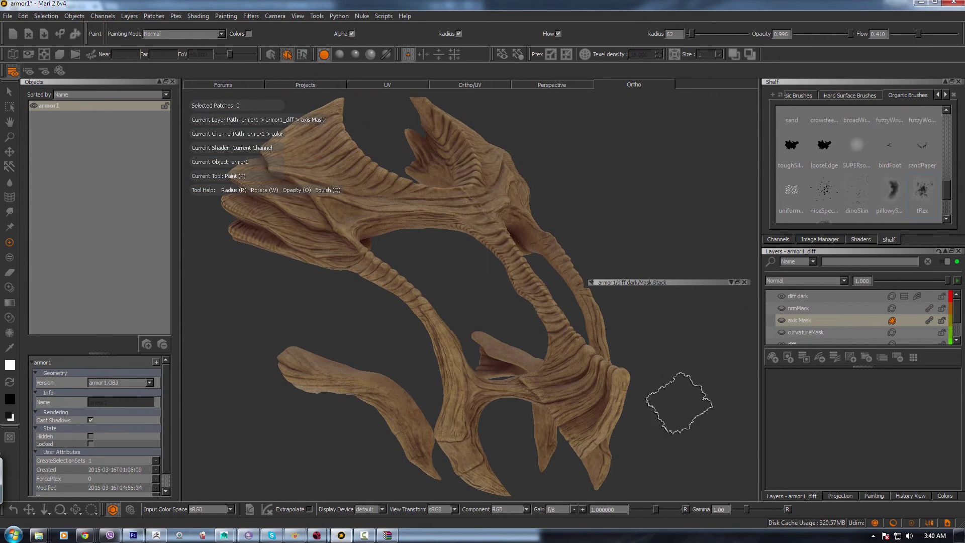
pyautogui.keyDown('alt'); pyautogui.moveTo(659, 376); pyautogui.dragTo(673, 408, button='middle'); pyautogui.keyUp('alt')
pyautogui.keyDown('alt'); pyautogui.moveTo(667, 376); pyautogui.dragTo(659, 330); pyautogui.keyUp('alt')
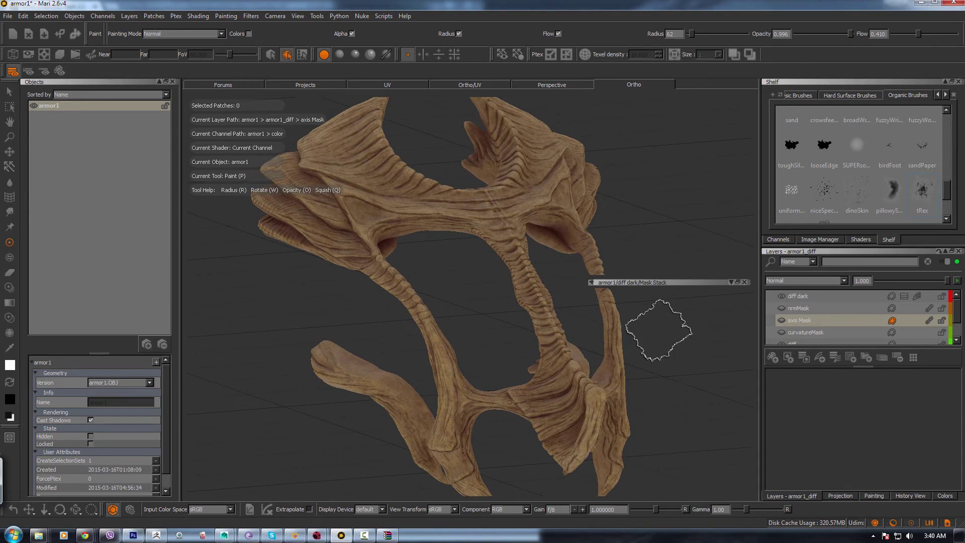
pyautogui.click(592, 283)
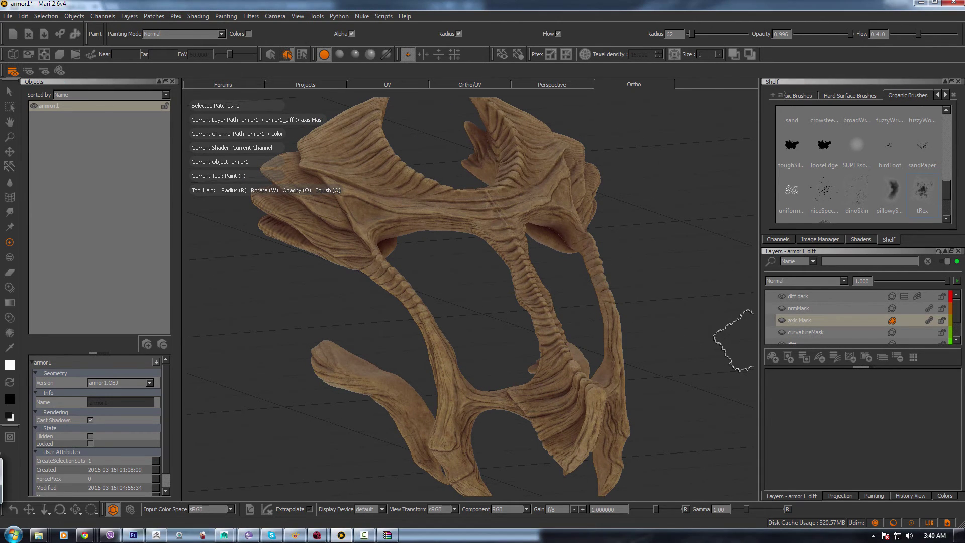
pyautogui.keyDown('alt'); pyautogui.moveTo(647, 318); pyautogui.dragTo(603, 342, button='right'); pyautogui.keyUp('alt')
pyautogui.keyDown('alt'); pyautogui.moveTo(603, 343); pyautogui.dragTo(628, 335); pyautogui.keyUp('alt')
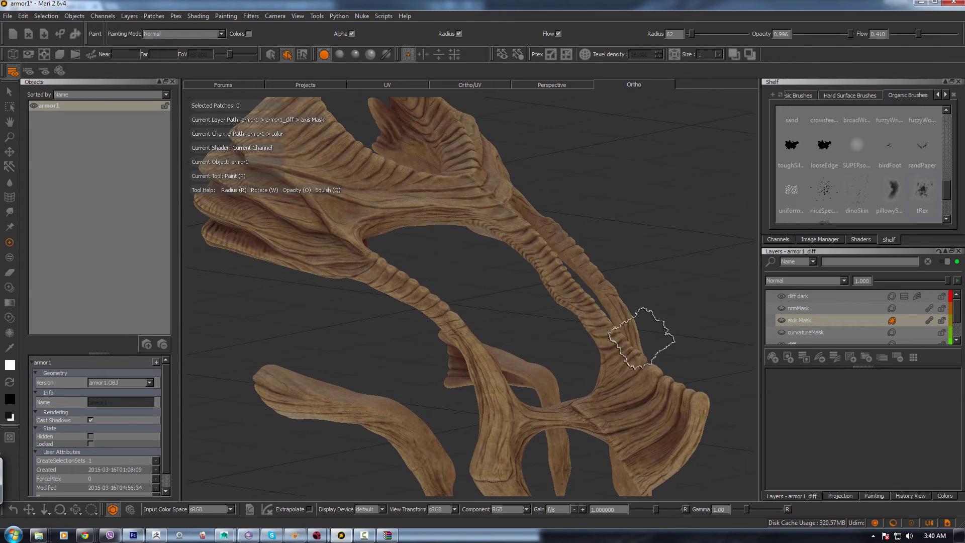
pyautogui.keyDown('alt'); pyautogui.moveTo(590, 341); pyautogui.dragTo(691, 422, button='middle'); pyautogui.keyUp('alt')
# Step: Add a custom Squid Skin pattern procedural layer directly above diff dark
pyautogui.click(800, 298)
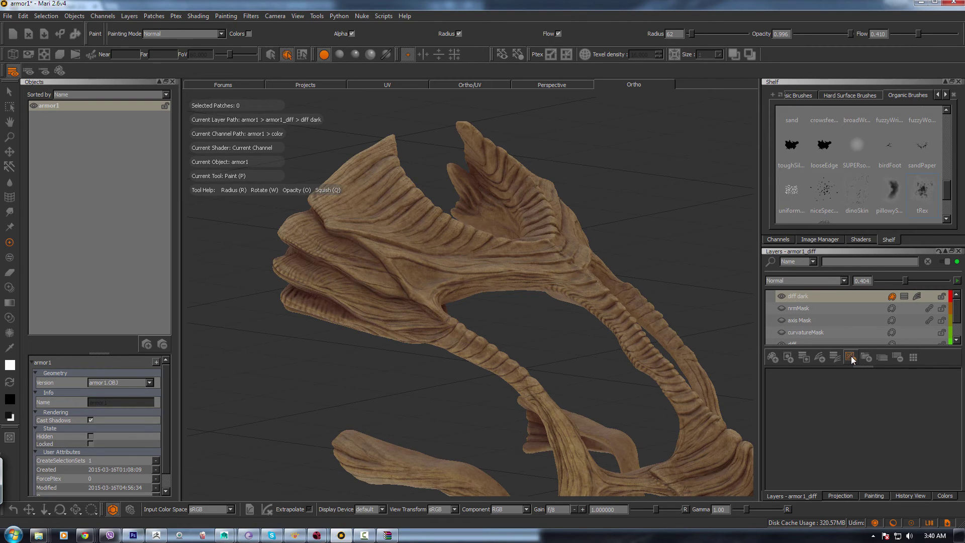
pyautogui.click(851, 356)
pyautogui.moveTo(876, 385)
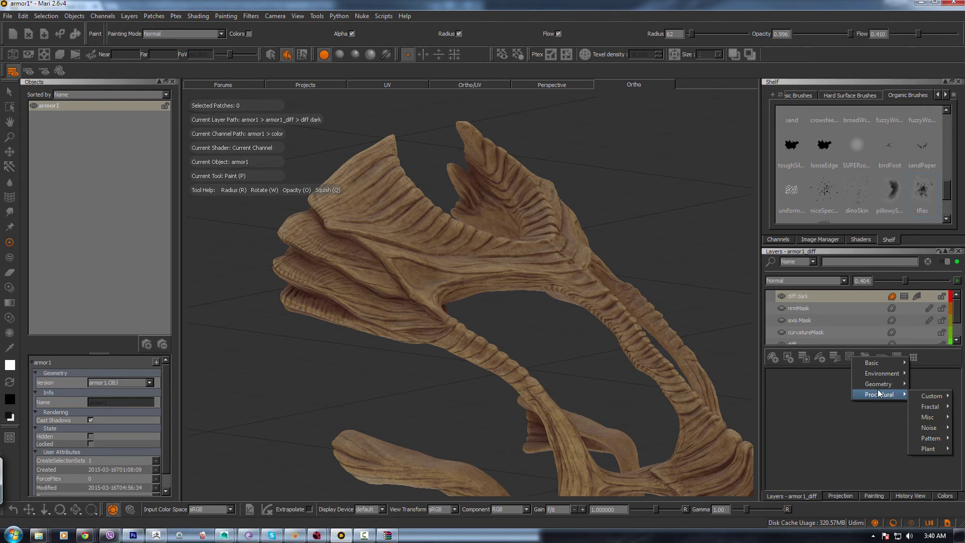
pyautogui.moveTo(929, 406)
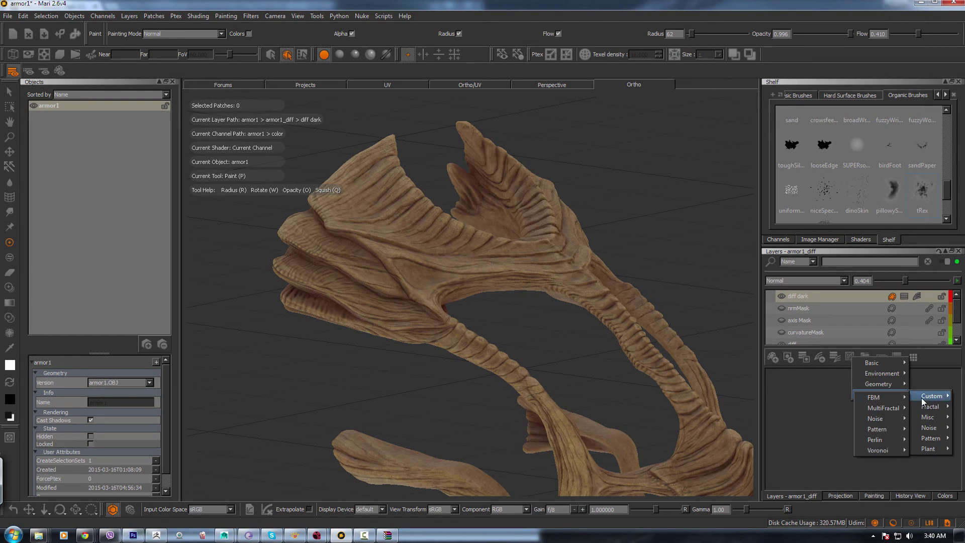
pyautogui.moveTo(892, 430)
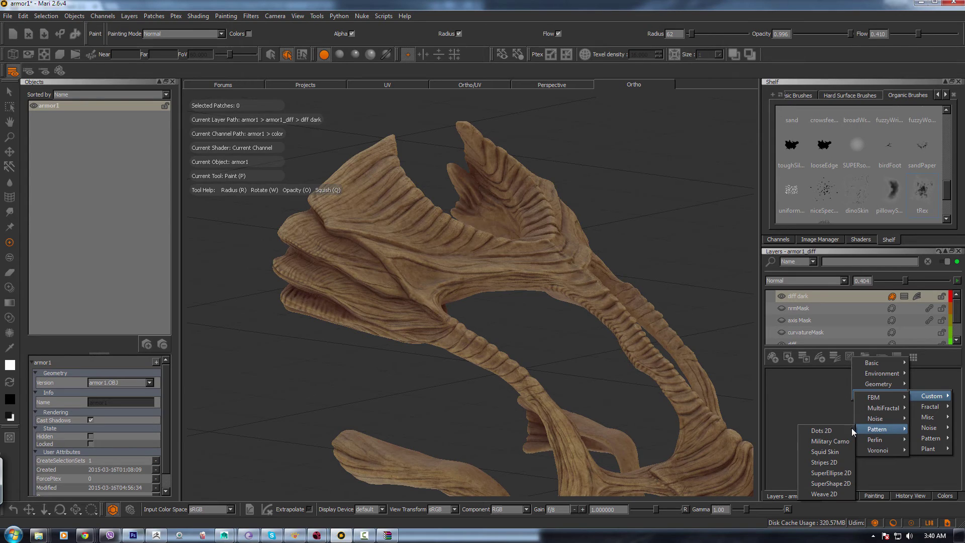
pyautogui.click(825, 452)
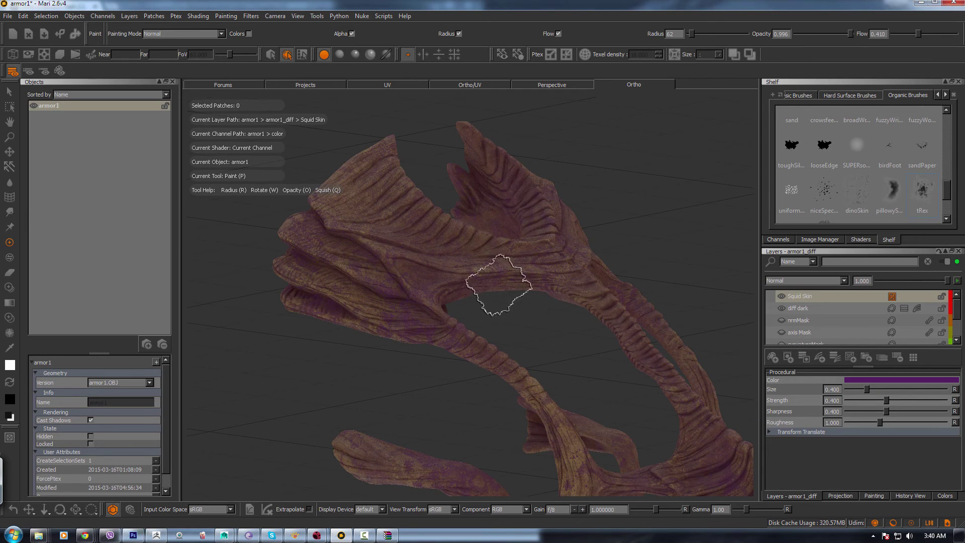
# Step: Examine the purple Squid Skin pattern across the armor's limbs, ridges and layered plates
pyautogui.scroll(2, 462, 284)
pyautogui.moveTo(462, 284)
pyautogui.keyDown('alt'); pyautogui.mouseDown(button='right')
pyautogui.moveTo(514, 302)
pyautogui.moveTo(467, 265)
pyautogui.mouseUp(button='right'); pyautogui.keyUp('alt')
pyautogui.keyDown('alt'); pyautogui.moveTo(467, 266); pyautogui.dragTo(400, 134, button='middle'); pyautogui.keyUp('alt')
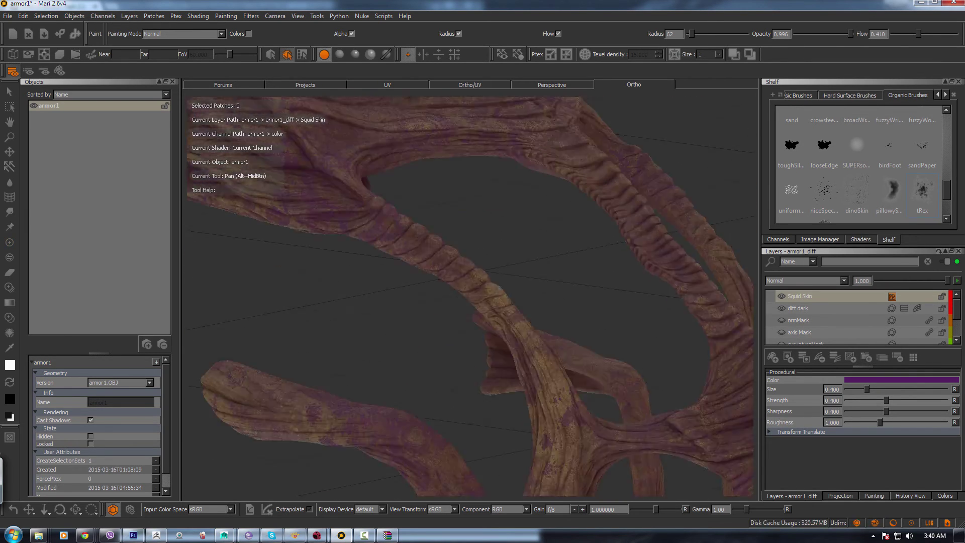
pyautogui.keyDown('alt'); pyautogui.moveTo(522, 317); pyautogui.dragTo(364, 205, button='middle'); pyautogui.keyUp('alt')
pyautogui.keyDown('alt'); pyautogui.moveTo(364, 204); pyautogui.dragTo(491, 258); pyautogui.keyUp('alt')
pyautogui.moveTo(491, 258)
pyautogui.keyDown('alt'); pyautogui.mouseDown(button='middle')
pyautogui.moveTo(409, 278)
pyautogui.moveTo(585, 277)
pyautogui.mouseUp(button='middle'); pyautogui.keyUp('alt')
pyautogui.keyDown('alt'); pyautogui.moveTo(534, 295); pyautogui.dragTo(678, 289, button='middle'); pyautogui.keyUp('alt')
pyautogui.keyDown('alt'); pyautogui.moveTo(556, 286); pyautogui.dragTo(506, 301, button='right'); pyautogui.keyUp('alt')
pyautogui.keyDown('alt'); pyautogui.moveTo(601, 309); pyautogui.dragTo(642, 351, button='middle'); pyautogui.keyUp('alt')
pyautogui.keyDown('alt'); pyautogui.moveTo(522, 324); pyautogui.dragTo(649, 417, button='middle'); pyautogui.keyUp('alt')
pyautogui.keyDown('alt'); pyautogui.moveTo(528, 264); pyautogui.dragTo(588, 447, button='middle'); pyautogui.keyUp('alt')
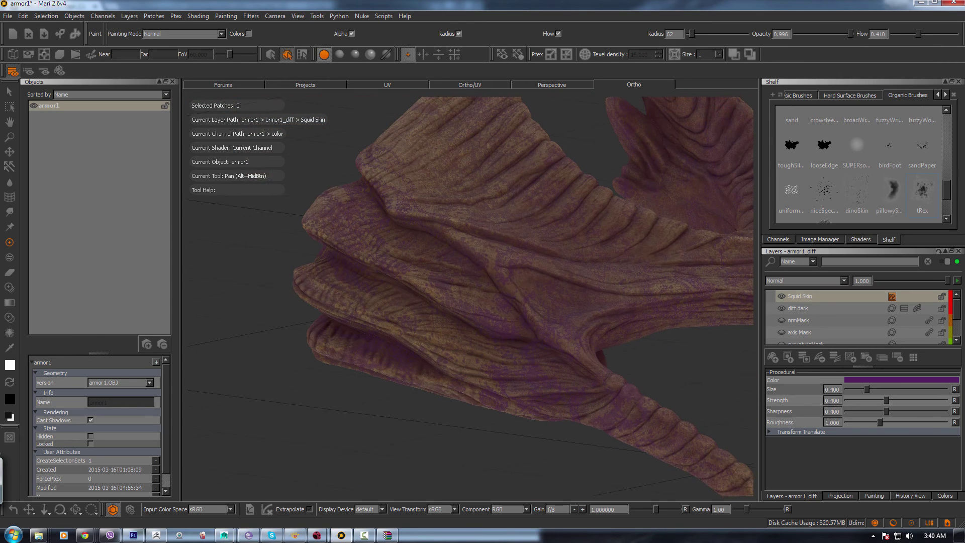
pyautogui.keyDown('alt'); pyautogui.moveTo(516, 347); pyautogui.dragTo(495, 367, button='middle'); pyautogui.keyUp('alt')
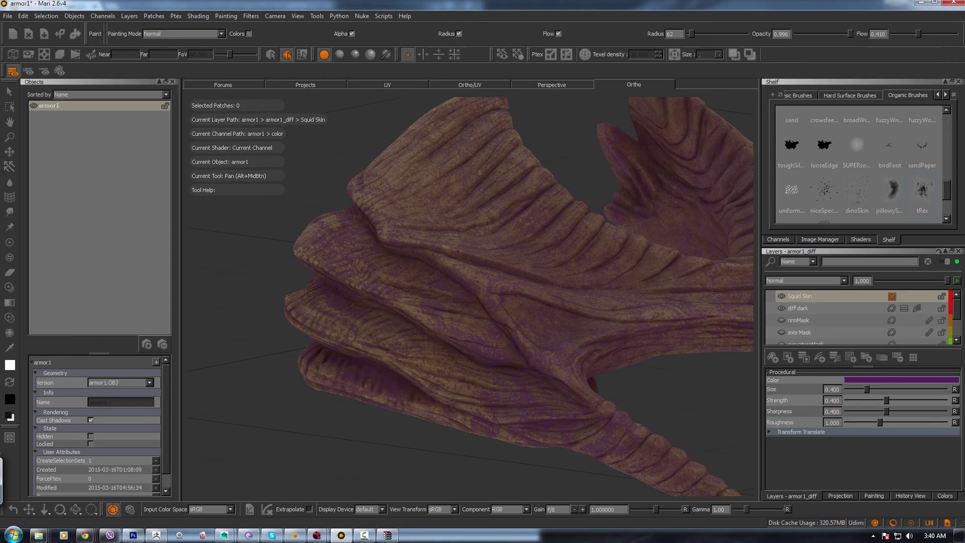
# Step: Set the Squid Skin procedural's color to the saved dark brown swatch
pyautogui.click(879, 382)
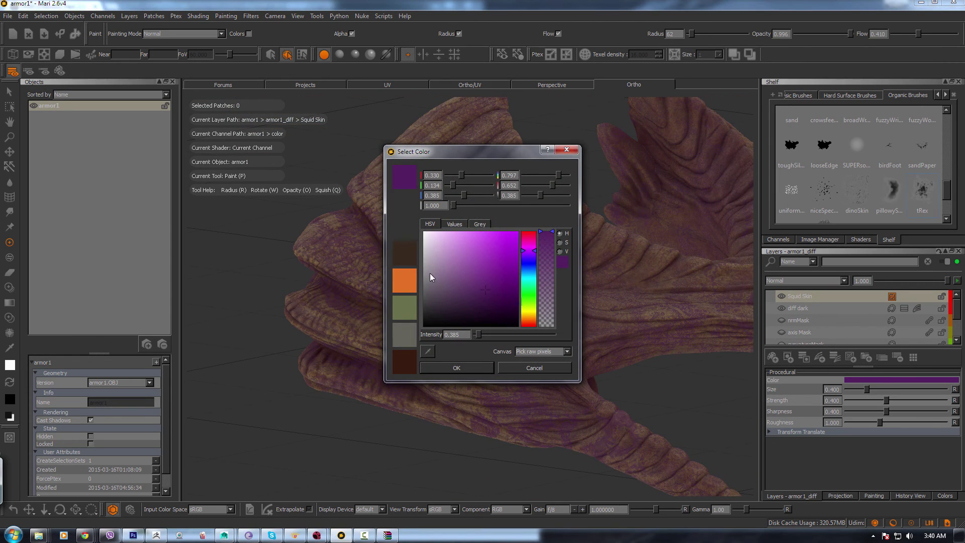
pyautogui.click(412, 262)
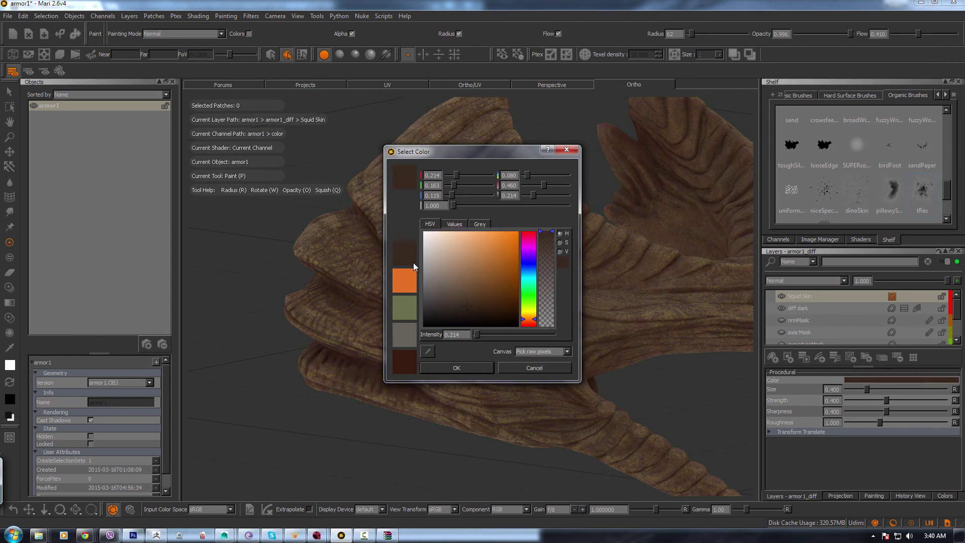
pyautogui.click(486, 365)
# Step: Lower the Squid Skin layer's opacity to 0.468
pyautogui.moveTo(564, 344)
pyautogui.keyDown('alt'); pyautogui.mouseDown()
pyautogui.moveTo(477, 298)
pyautogui.moveTo(438, 205)
pyautogui.moveTo(482, 269)
pyautogui.moveTo(521, 237)
pyautogui.moveTo(565, 248)
pyautogui.mouseUp(); pyautogui.keyUp('alt')
pyautogui.keyDown('alt'); pyautogui.moveTo(565, 248); pyautogui.dragTo(579, 278, button='right'); pyautogui.keyUp('alt')
pyautogui.keyDown('alt'); pyautogui.moveTo(540, 342); pyautogui.dragTo(567, 358, button='right'); pyautogui.keyUp('alt')
pyautogui.keyDown('alt'); pyautogui.moveTo(479, 336); pyautogui.dragTo(465, 279, button='right'); pyautogui.keyUp('alt')
pyautogui.moveTo(947, 282); pyautogui.dragTo(911, 290)
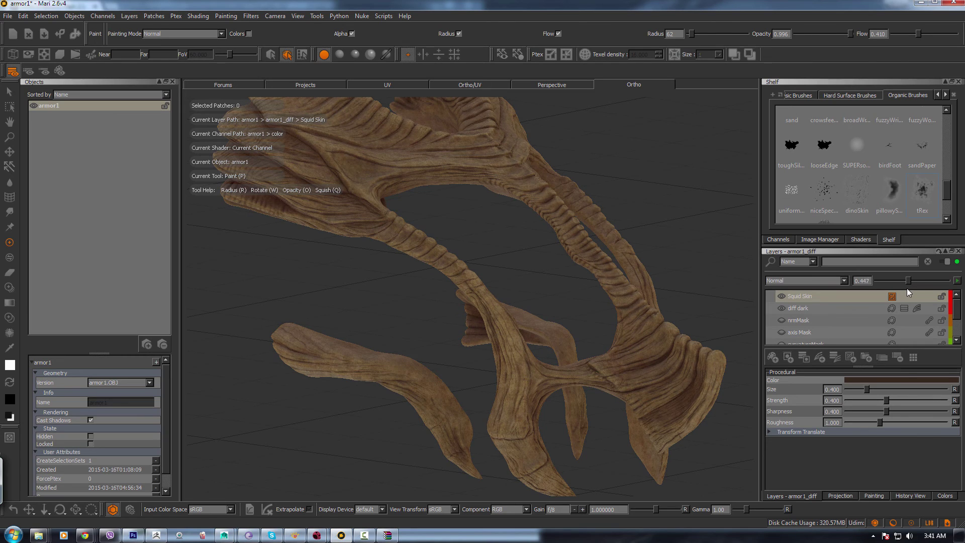
# Step: Examine the softened brown Squid Skin breakup on the armor, both in close-up and as a whole
pyautogui.keyDown('alt'); pyautogui.moveTo(535, 246); pyautogui.dragTo(599, 342, button='middle'); pyautogui.keyUp('alt')
pyautogui.keyDown('alt'); pyautogui.moveTo(440, 230); pyautogui.dragTo(453, 215, button='right'); pyautogui.keyUp('alt')
pyautogui.keyDown('alt'); pyautogui.moveTo(452, 215); pyautogui.dragTo(614, 260); pyautogui.keyUp('alt')
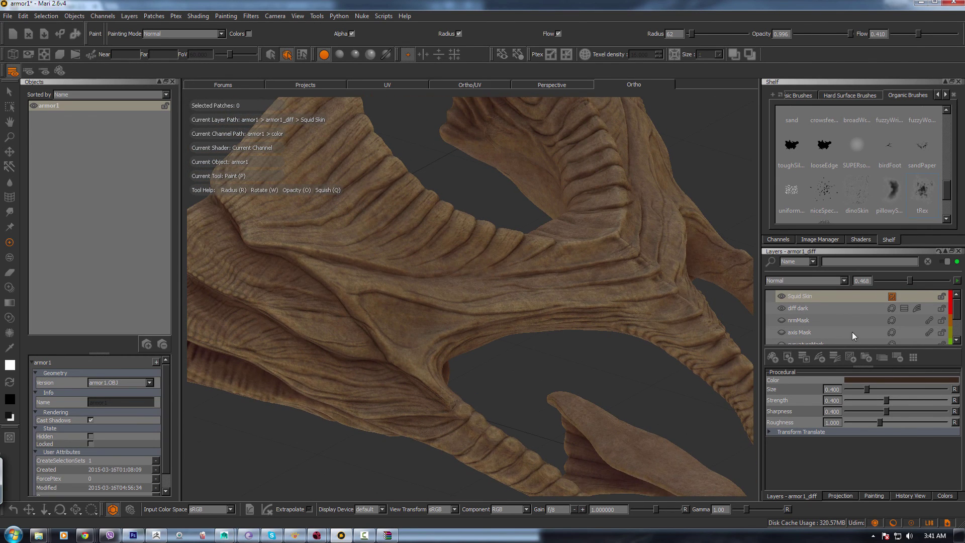
pyautogui.scroll(-1, 848, 318)
pyautogui.scroll(1, 848, 318)
pyautogui.keyDown('alt'); pyautogui.moveTo(501, 271); pyautogui.dragTo(488, 292, button='middle'); pyautogui.keyUp('alt')
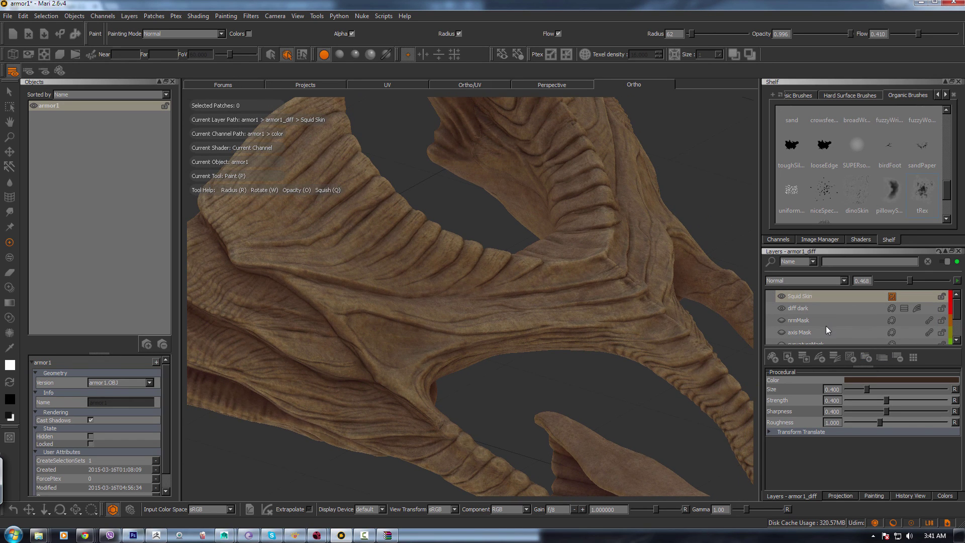
pyautogui.keyDown('alt'); pyautogui.moveTo(570, 292); pyautogui.dragTo(578, 301, button='middle'); pyautogui.keyUp('alt')
pyautogui.keyDown('alt'); pyautogui.moveTo(577, 301); pyautogui.dragTo(505, 274, button='right'); pyautogui.keyUp('alt')
pyautogui.keyDown('alt'); pyautogui.moveTo(554, 302); pyautogui.dragTo(506, 256, button='middle'); pyautogui.keyUp('alt')
pyautogui.keyDown('alt'); pyautogui.moveTo(560, 297); pyautogui.dragTo(519, 278, button='right'); pyautogui.keyUp('alt')
pyautogui.keyDown('alt'); pyautogui.moveTo(519, 278); pyautogui.dragTo(516, 255); pyautogui.keyUp('alt')
pyautogui.keyDown('alt'); pyautogui.moveTo(516, 261); pyautogui.dragTo(568, 293, button='right'); pyautogui.keyUp('alt')
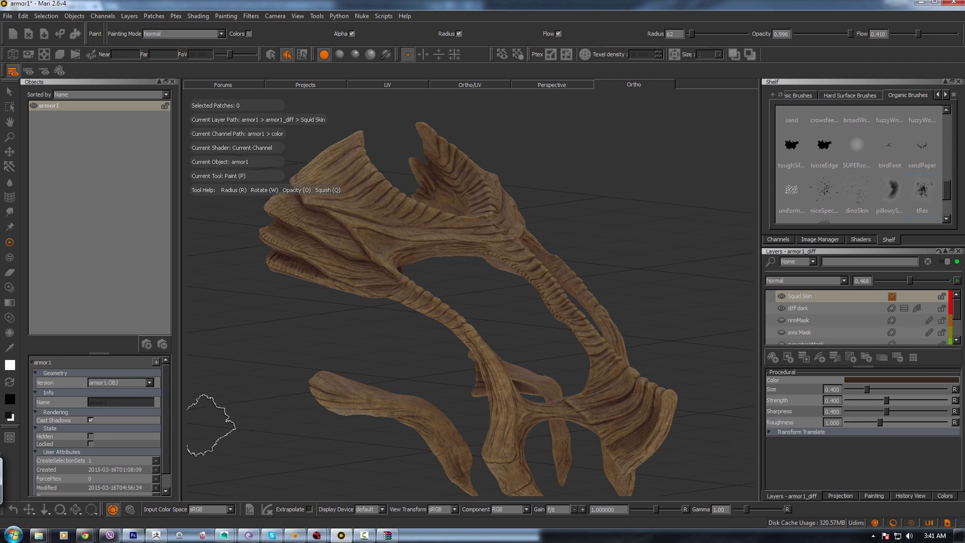
# Step: Switch to Chrome to show the MARI Extension Pack 2.1 page, and return to Mari
pyautogui.click(84, 537)
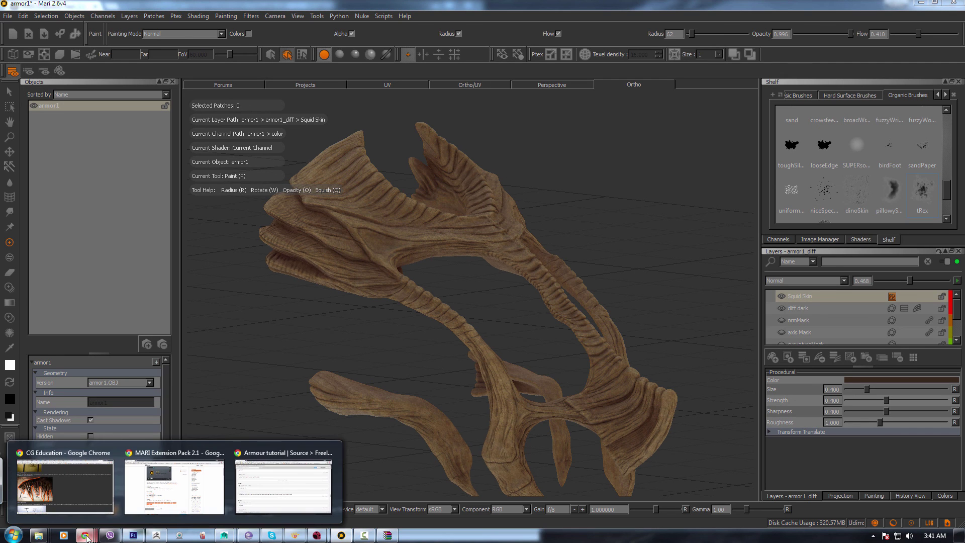
pyautogui.click(221, 482)
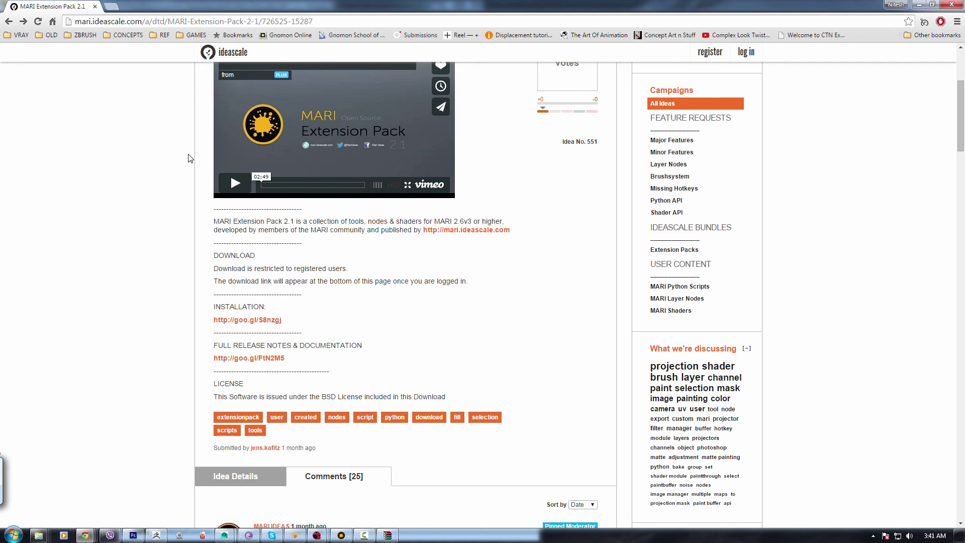
pyautogui.click(918, 6)
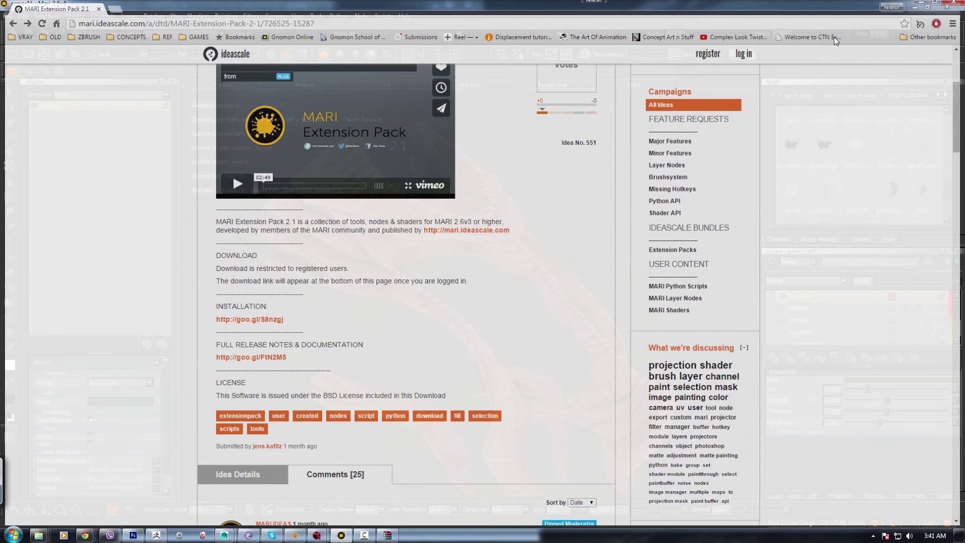
pyautogui.keyDown('alt'); pyautogui.moveTo(641, 220); pyautogui.dragTo(662, 219, button='right'); pyautogui.keyUp('alt')
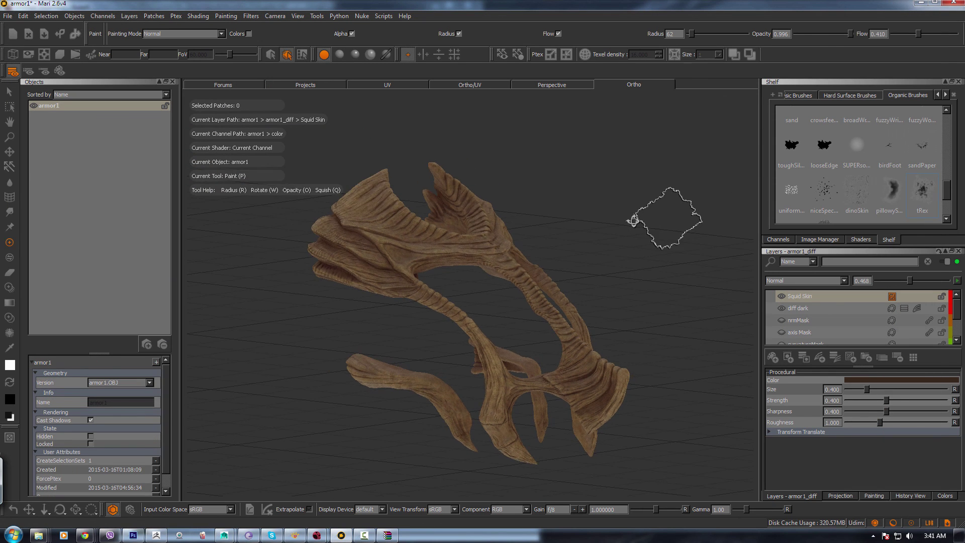
pyautogui.keyDown('alt'); pyautogui.moveTo(663, 218); pyautogui.dragTo(612, 218); pyautogui.keyUp('alt')
pyautogui.keyDown('alt'); pyautogui.moveTo(612, 217); pyautogui.dragTo(662, 282, button='right'); pyautogui.keyUp('alt')
pyautogui.moveTo(662, 282)
pyautogui.keyDown('alt'); pyautogui.mouseDown()
pyautogui.moveTo(620, 288)
pyautogui.moveTo(625, 278)
pyautogui.moveTo(646, 300)
pyautogui.moveTo(670, 301)
pyautogui.moveTo(608, 284)
pyautogui.mouseUp(); pyautogui.keyUp('alt')
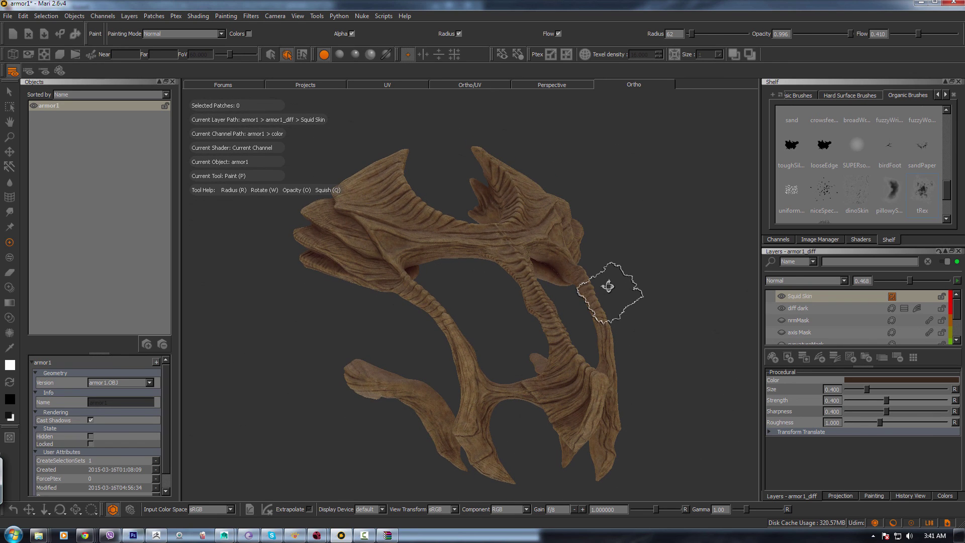